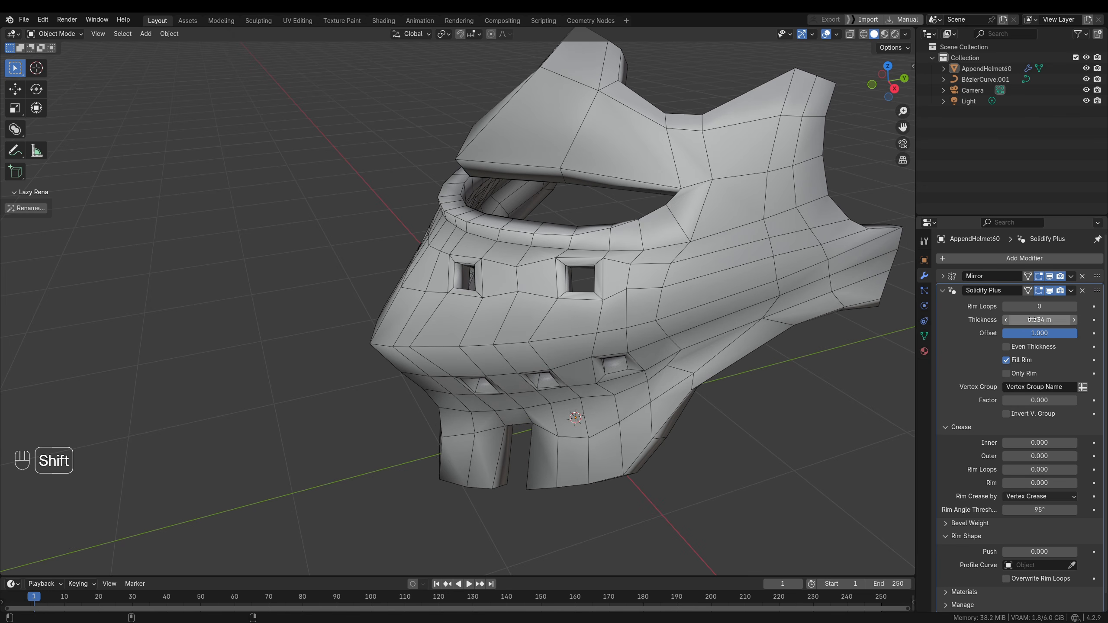
Set Rim Loops to 3 in the helmet's Solidify Plus modifier
{"action": "left_click", "coordinate": [1073, 306]}
{"action": "left_click", "coordinate": [1074, 306]}
{"action": "left_click", "coordinate": [1073, 306]}
{"action": "middle_click_drag", "start_coordinate": [428, 288], "coordinate": [501, 362]}
{"action": "scroll", "coordinate": [1017, 480], "scroll_direction": "down", "scroll_amount": 1}
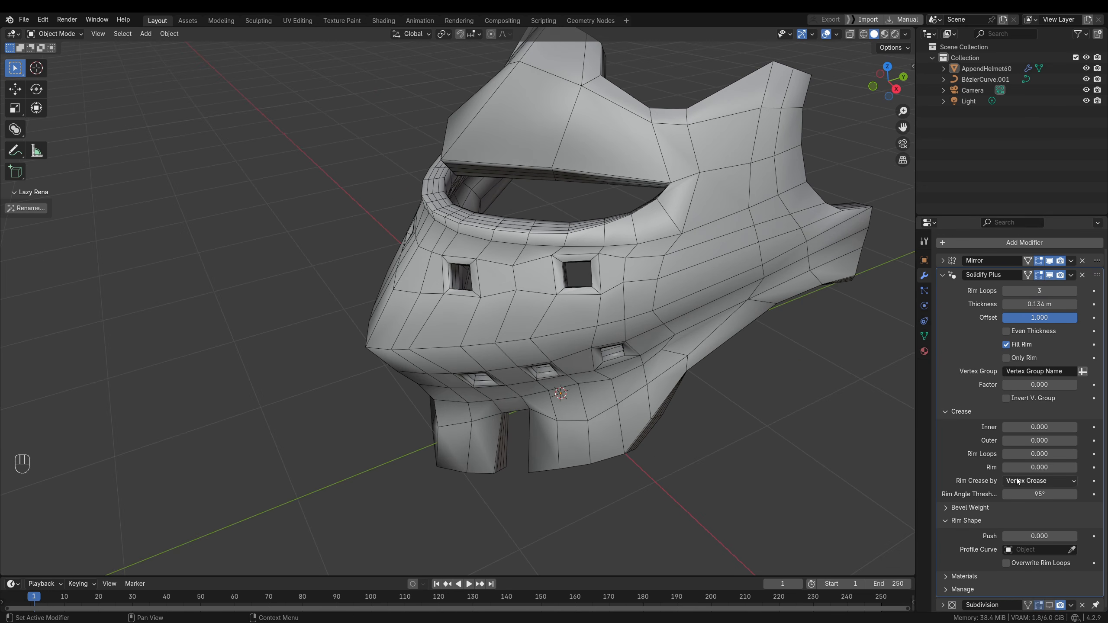
Show the Subdivision modifier in the viewport and set the Inner, Outer and Rim creases of Solidify Plus to 1.000
{"action": "left_click", "coordinate": [1050, 605]}
{"action": "middle_click_drag", "start_coordinate": [627, 298], "coordinate": [623, 344]}
{"action": "mouse_move", "coordinate": [1026, 428]}
{"action": "left_mouse_down"}
{"action": "mouse_move", "coordinate": [1068, 427]}
{"action": "mouse_move", "coordinate": [1068, 440]}
{"action": "left_mouse_up"}
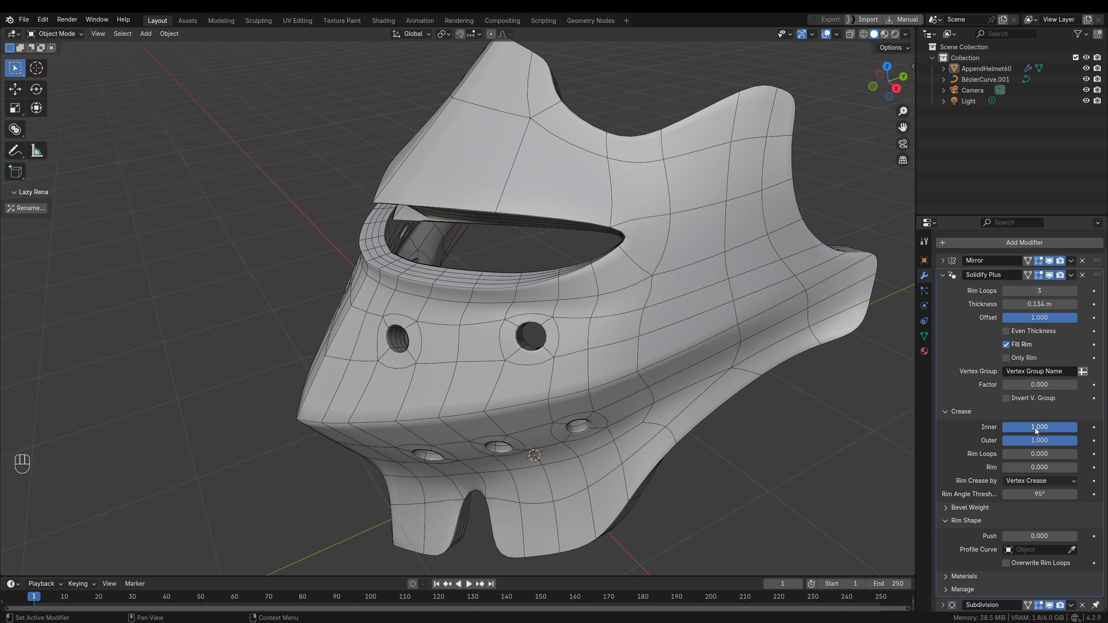
{"action": "middle_click_drag", "start_coordinate": [580, 345], "coordinate": [515, 424]}
{"action": "middle_click_drag", "start_coordinate": [650, 317], "coordinate": [545, 362], "text": "shift"}
{"action": "left_click_drag", "start_coordinate": [1026, 467], "coordinate": [1079, 468]}
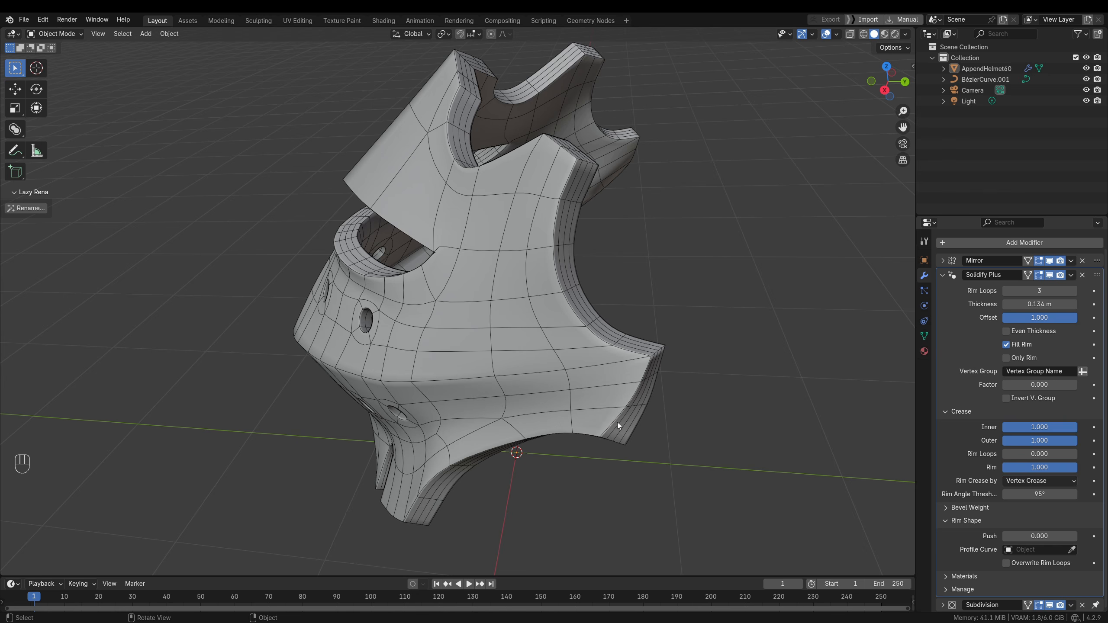
Set Rim Loops to 6 and the Rim Shape Push to 0.070 in the Solidify Plus modifier
{"action": "middle_click_drag", "start_coordinate": [475, 243], "coordinate": [514, 314]}
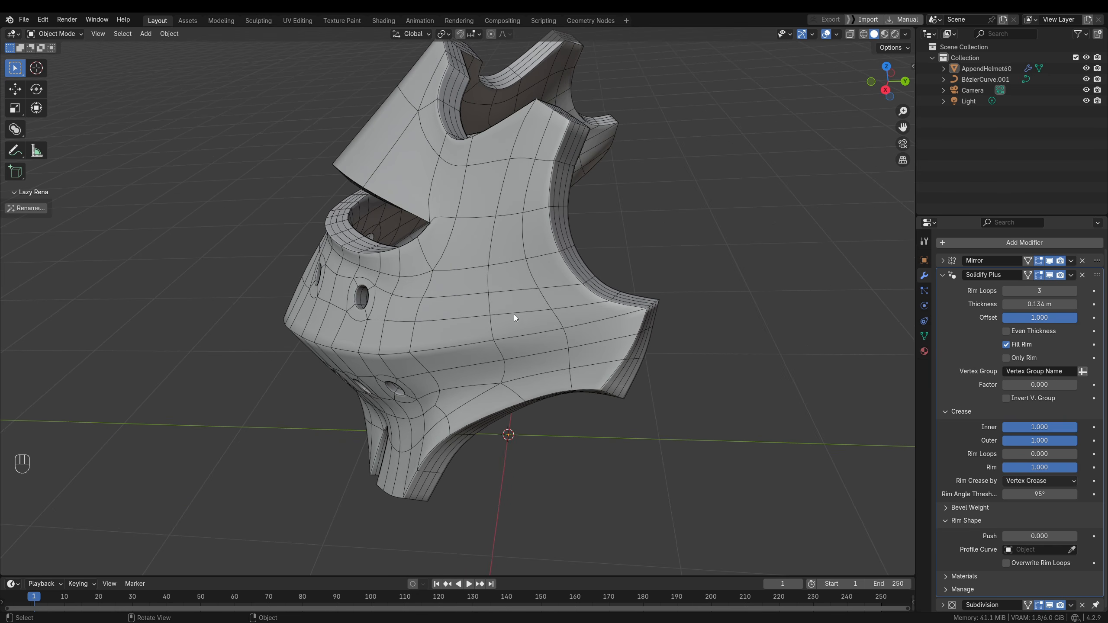
{"action": "left_click", "coordinate": [1075, 292]}
{"action": "left_click", "coordinate": [1076, 293]}
{"action": "left_click", "coordinate": [1075, 293]}
{"action": "middle_click_drag", "start_coordinate": [548, 446], "coordinate": [541, 414], "text": "shift"}
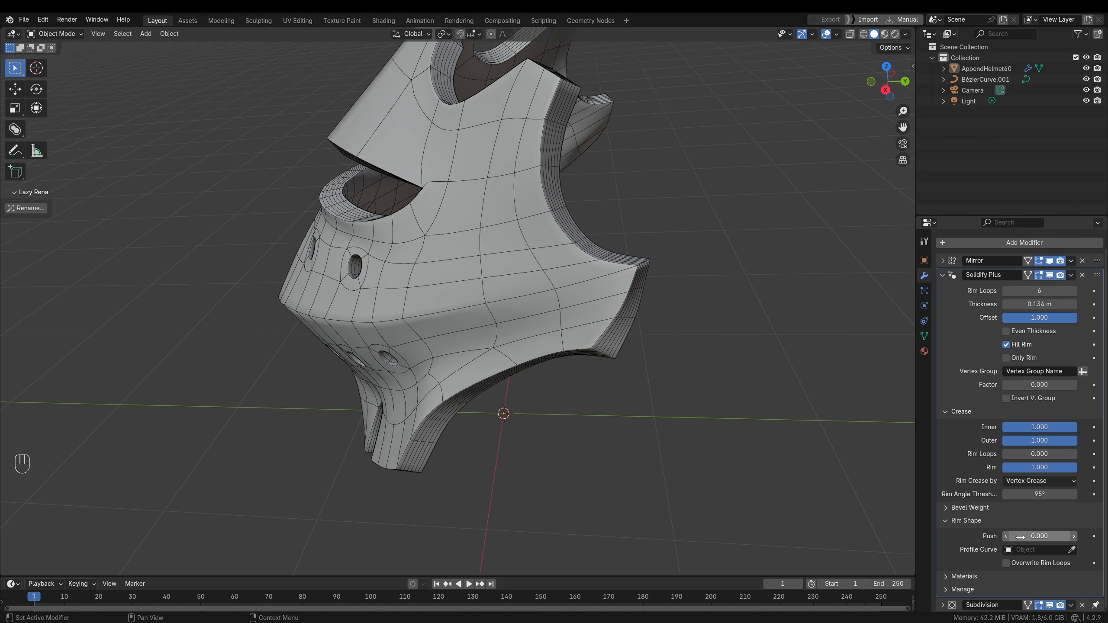
{"action": "mouse_move", "coordinate": [1028, 536]}
{"action": "left_mouse_down"}
{"action": "mouse_move", "coordinate": [1003, 536]}
{"action": "mouse_move", "coordinate": [1042, 536]}
{"action": "left_mouse_up"}
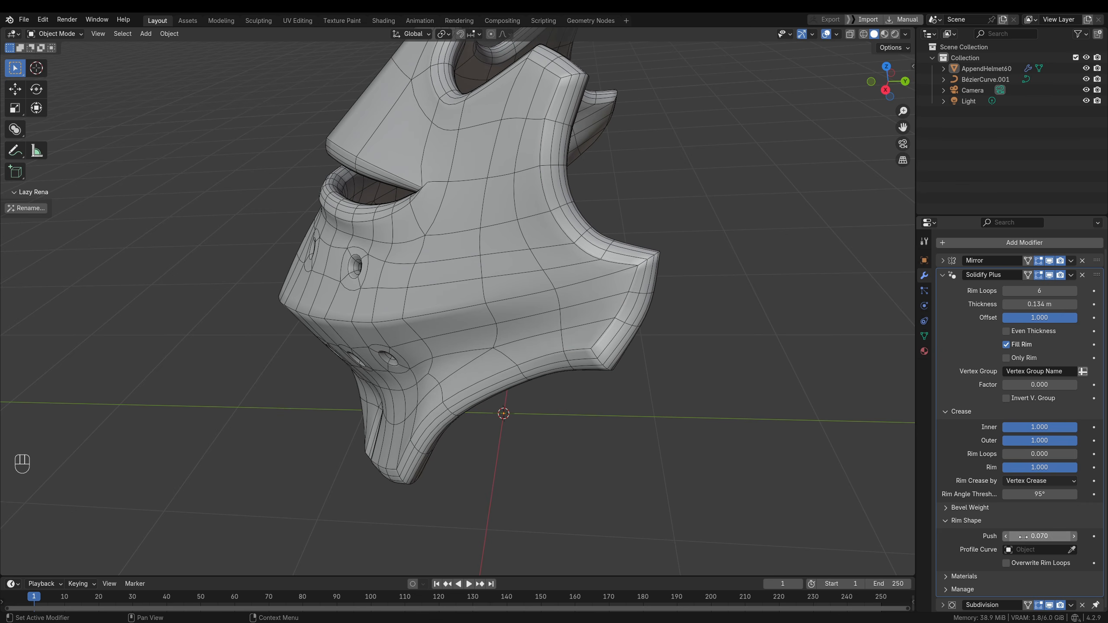
Hide the Subdivision modifier in the viewport and assign BézierCurve.001 as the Profile Curve of Solidify Plus
{"action": "left_click", "coordinate": [1050, 605]}
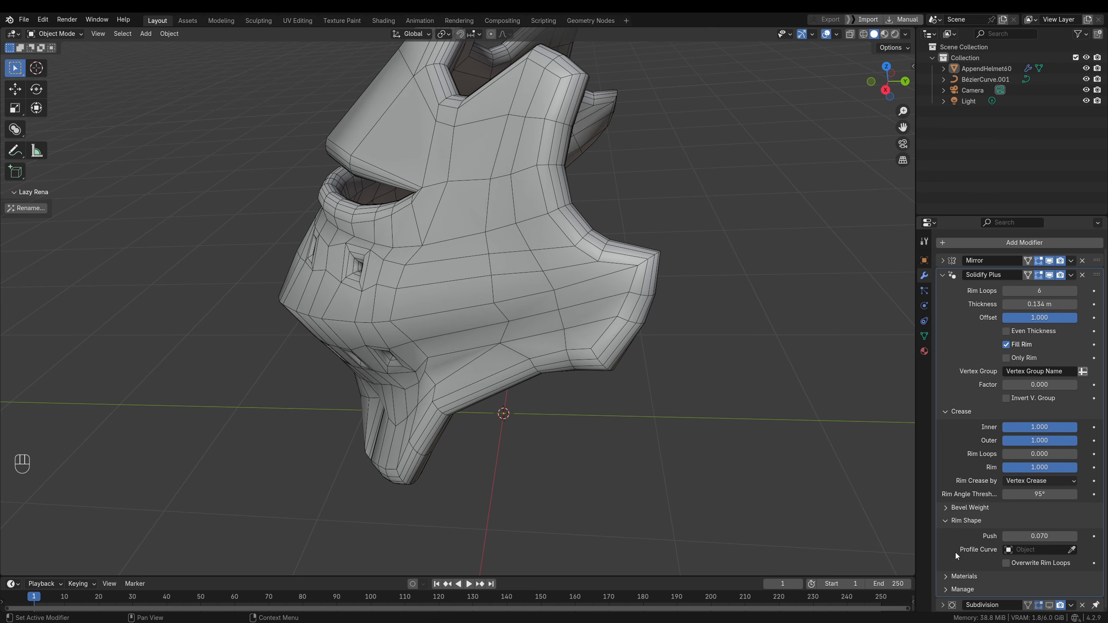
{"action": "scroll", "coordinate": [541, 292], "scroll_direction": "down", "scroll_amount": 1}
{"action": "middle_click_drag", "start_coordinate": [504, 351], "coordinate": [606, 332], "text": "shift"}
{"action": "middle_click_drag", "start_coordinate": [606, 331], "coordinate": [760, 464], "text": "ctrl"}
{"action": "left_click", "coordinate": [576, 461]}
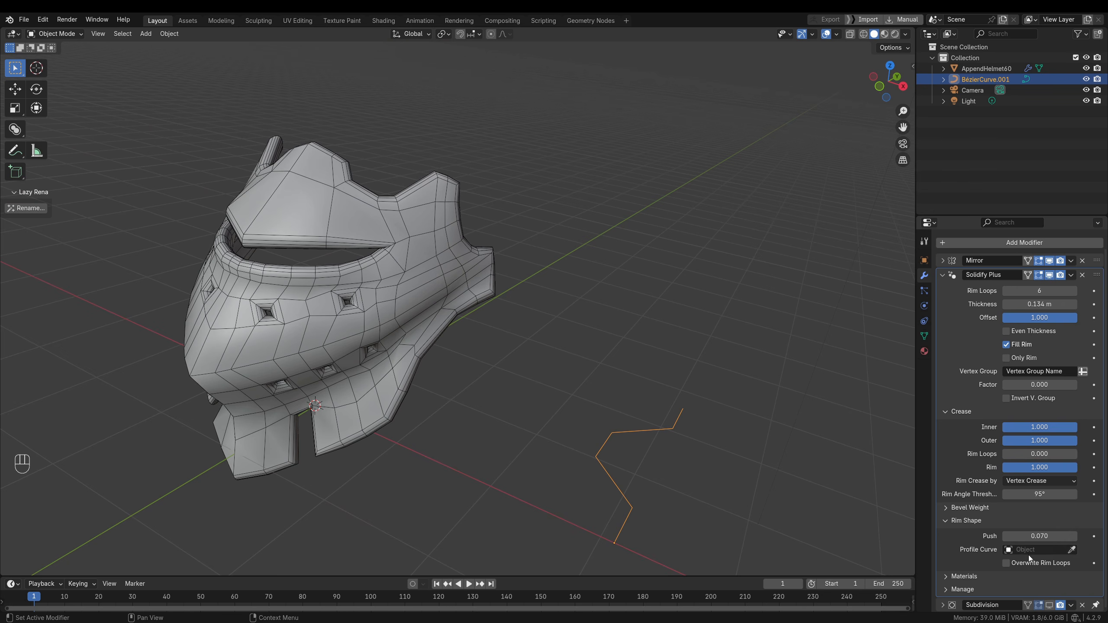
{"action": "key", "text": "e"}
{"action": "left_click", "coordinate": [645, 430]}
{"action": "middle_click_drag", "start_coordinate": [645, 430], "coordinate": [547, 310]}
Set Rim Loops to 31 and enable Overwrite Rim Loops for the helmet's rim profile
{"action": "left_click_drag", "start_coordinate": [1028, 294], "coordinate": [1030, 290]}
{"action": "mouse_move", "coordinate": [585, 275]}
{"action": "middle_mouse_down"}
{"action": "mouse_move", "coordinate": [461, 300]}
{"action": "mouse_move", "coordinate": [572, 259]}
{"action": "mouse_move", "coordinate": [567, 271]}
{"action": "middle_mouse_up"}
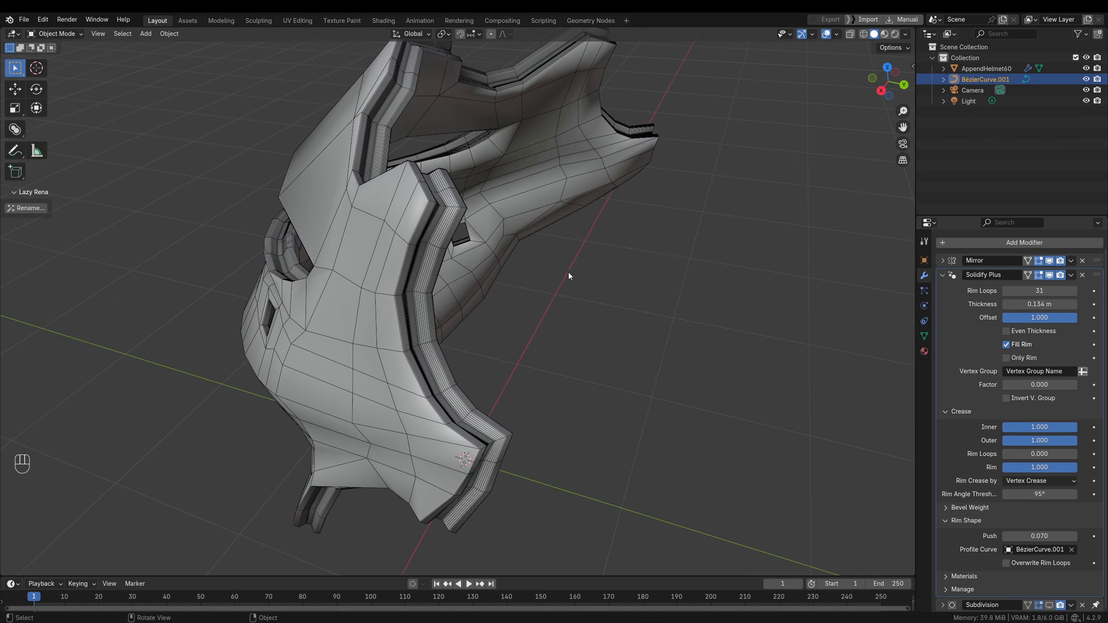
{"action": "left_click", "coordinate": [1006, 563]}
{"action": "middle_click_drag", "start_coordinate": [361, 294], "coordinate": [388, 462]}
{"action": "middle_click_drag", "start_coordinate": [389, 463], "coordinate": [595, 385], "text": "ctrl"}
{"action": "left_click", "coordinate": [473, 392]}
{"action": "left_click", "coordinate": [596, 385]}
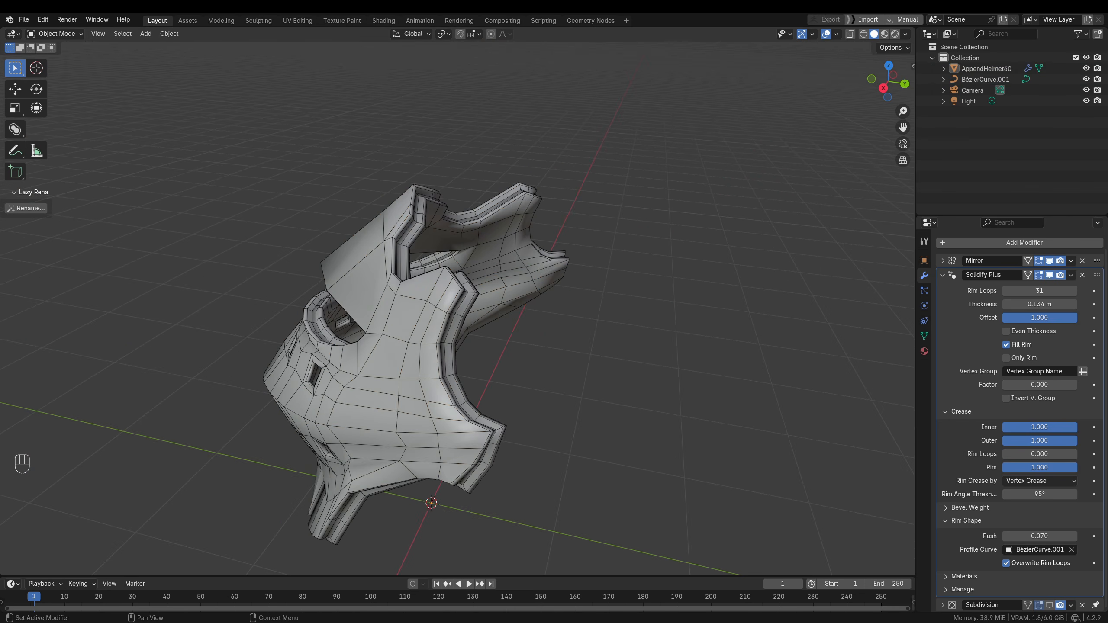
Set the Rim Loops crease to 1.000 and display the helmet with Subdivision shown and viewport overlays hidden
{"action": "left_click", "coordinate": [1048, 605]}
{"action": "middle_click_drag", "start_coordinate": [355, 369], "coordinate": [890, 458], "text": "ctrl"}
{"action": "left_click_drag", "start_coordinate": [1023, 452], "coordinate": [1076, 452]}
{"action": "key", "text": "shift+alt+z"}
{"action": "middle_click_drag", "start_coordinate": [521, 368], "coordinate": [792, 248]}
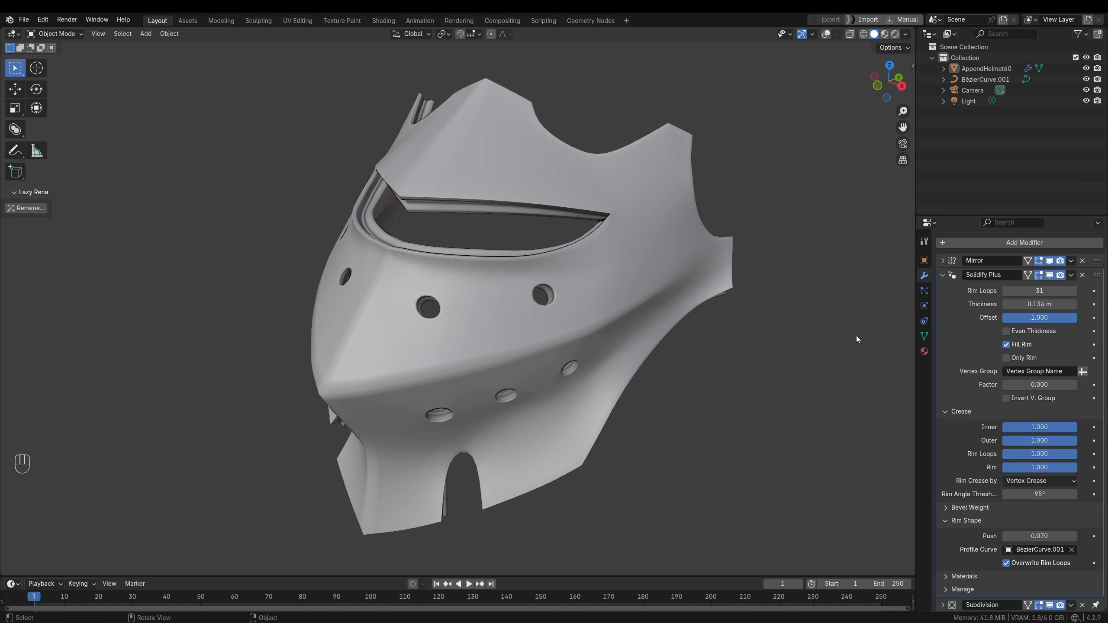
Look at the Solidify Plus asset in the current file's asset browser and at the helmet's available modifiers
{"action": "left_click", "coordinate": [488, 337]}
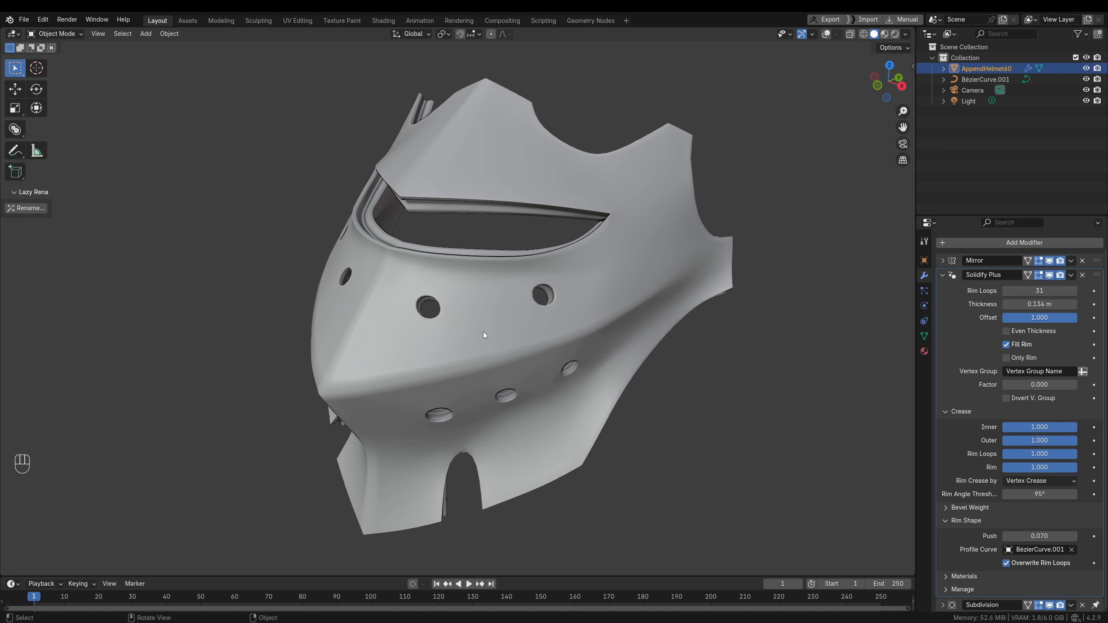
{"action": "left_click", "coordinate": [187, 21]}
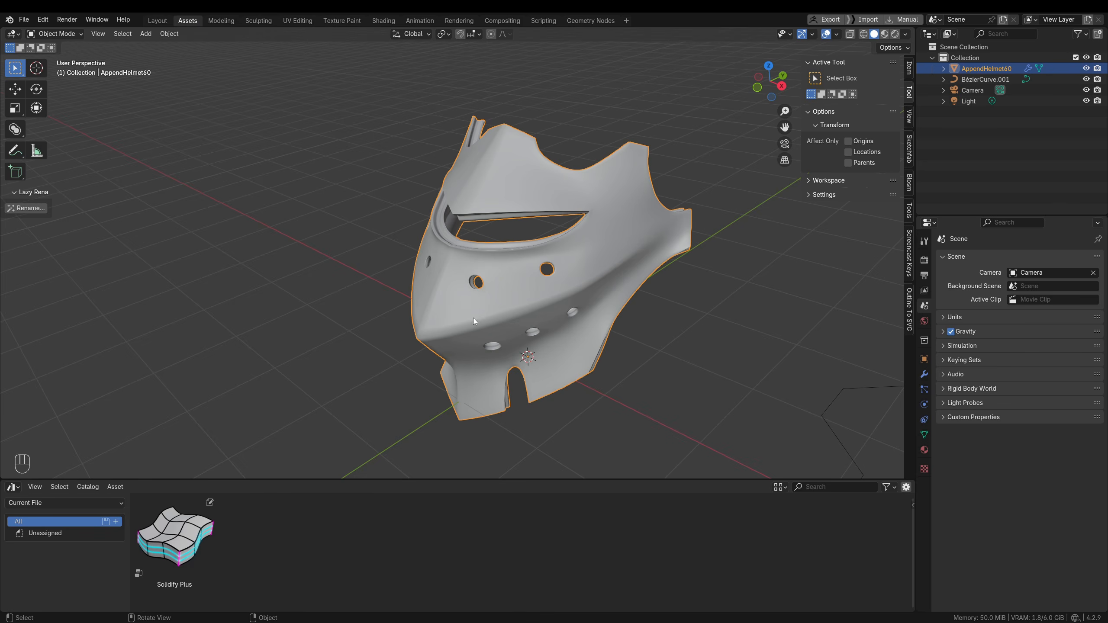
{"action": "left_click", "coordinate": [175, 537]}
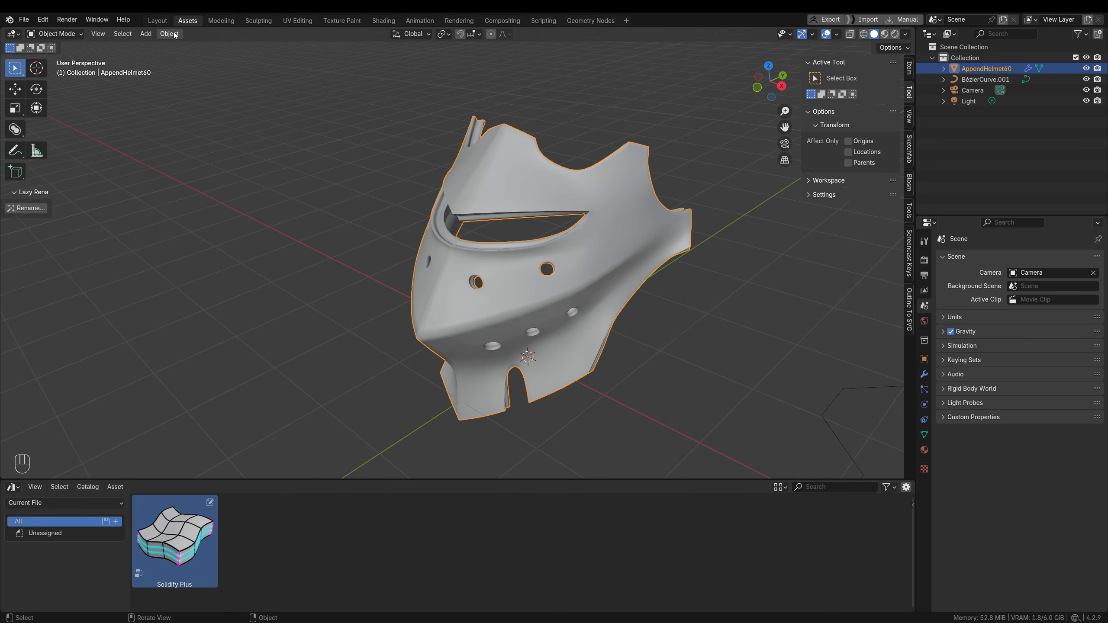
{"action": "left_click", "coordinate": [158, 21]}
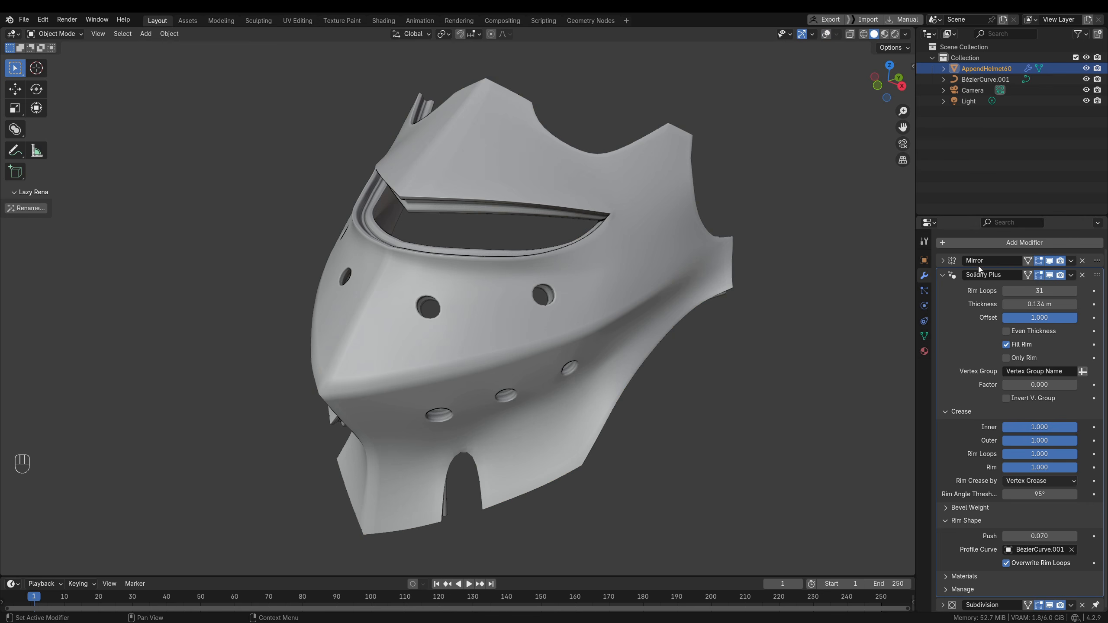
{"action": "left_click", "coordinate": [1007, 242]}
{"action": "mouse_move", "coordinate": [1007, 242]}
Start a new General file without saving the changes to tutv104.blend
{"action": "left_click", "coordinate": [24, 19]}
{"action": "mouse_move", "coordinate": [78, 32]}
{"action": "left_click", "coordinate": [157, 32]}
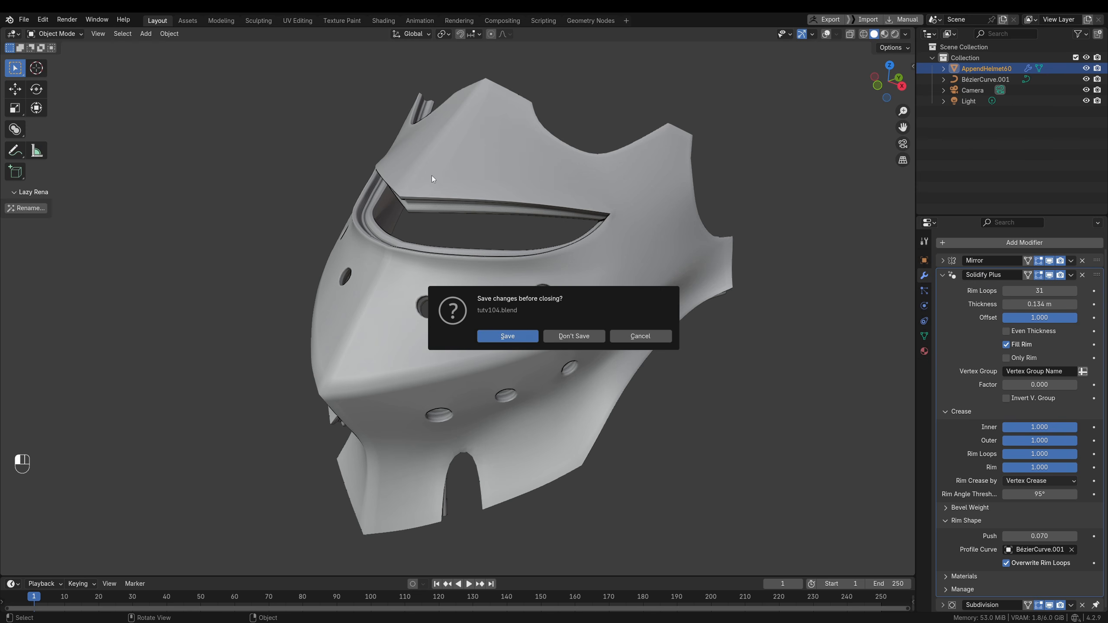
{"action": "left_click", "coordinate": [546, 337]}
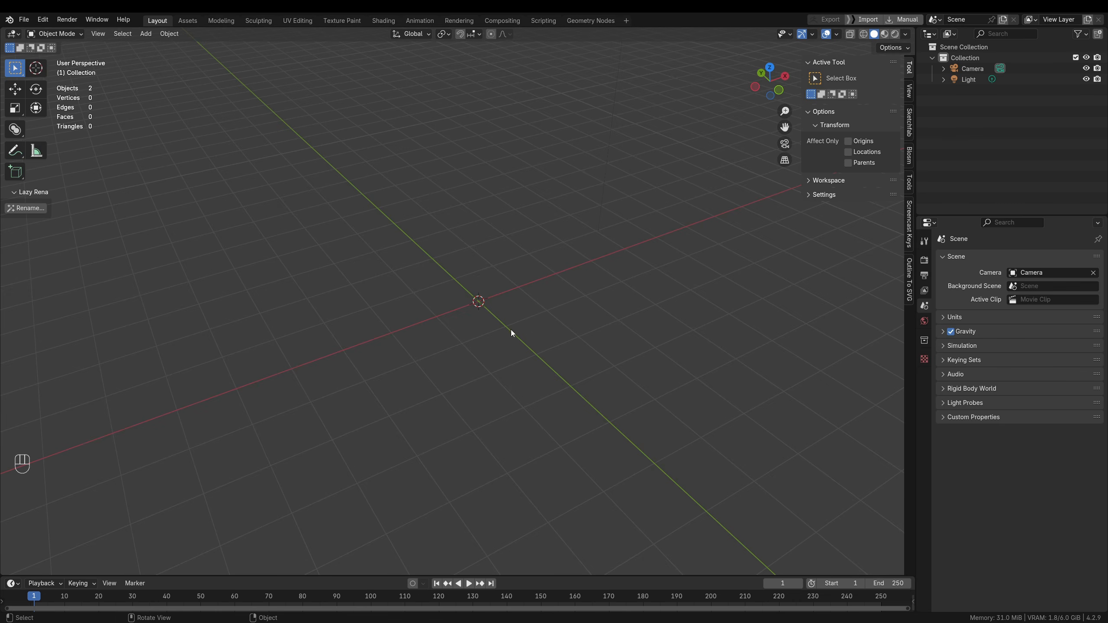
Open the preferences at File Paths and start adding a new asset library
{"action": "left_click", "coordinate": [43, 20]}
{"action": "left_click", "coordinate": [72, 168]}
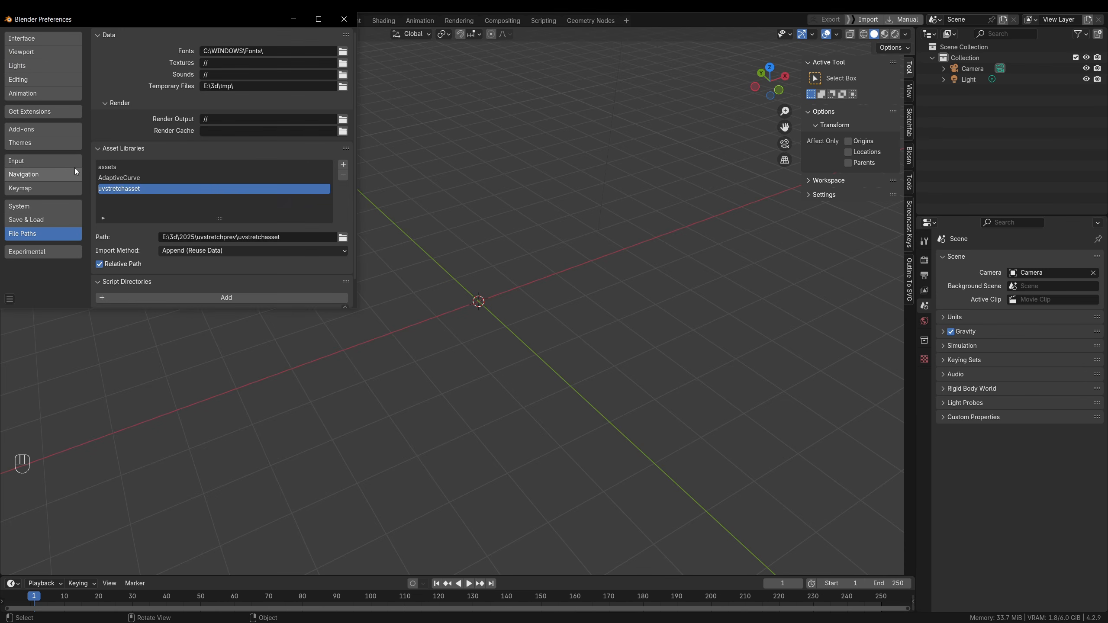
{"action": "left_click", "coordinate": [343, 166]}
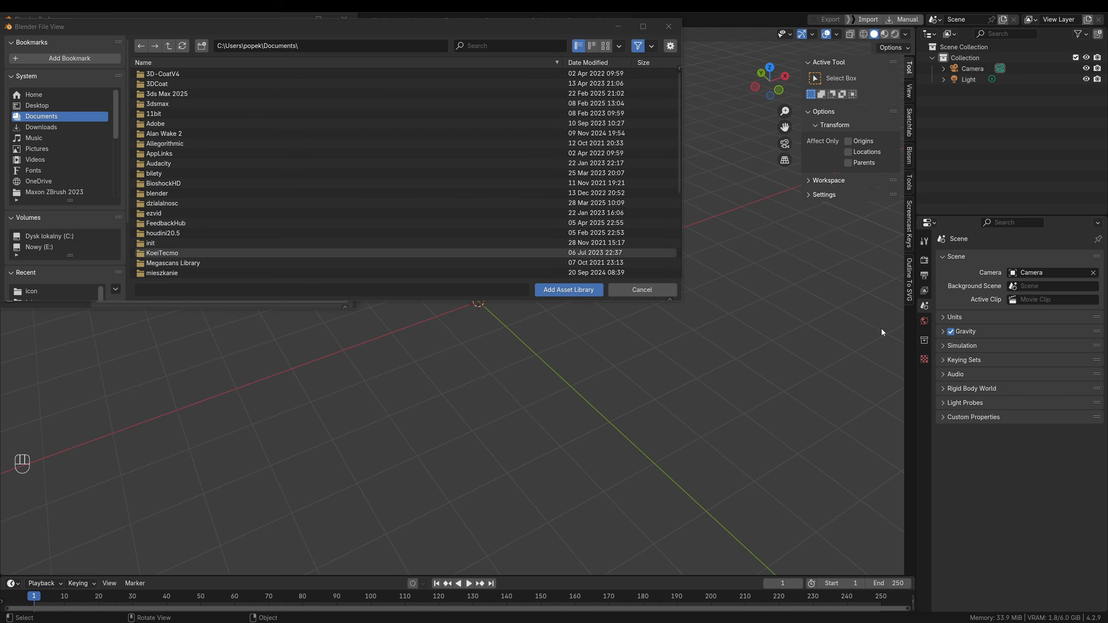
Extract SolidifyPlus1.0_AssetLibrary_UnpackToUse into its current folder in File Explorer and open the extracted SolidifyPlus1.0 folder
{"action": "left_click_drag", "start_coordinate": [1107, 251], "coordinate": [611, 211]}
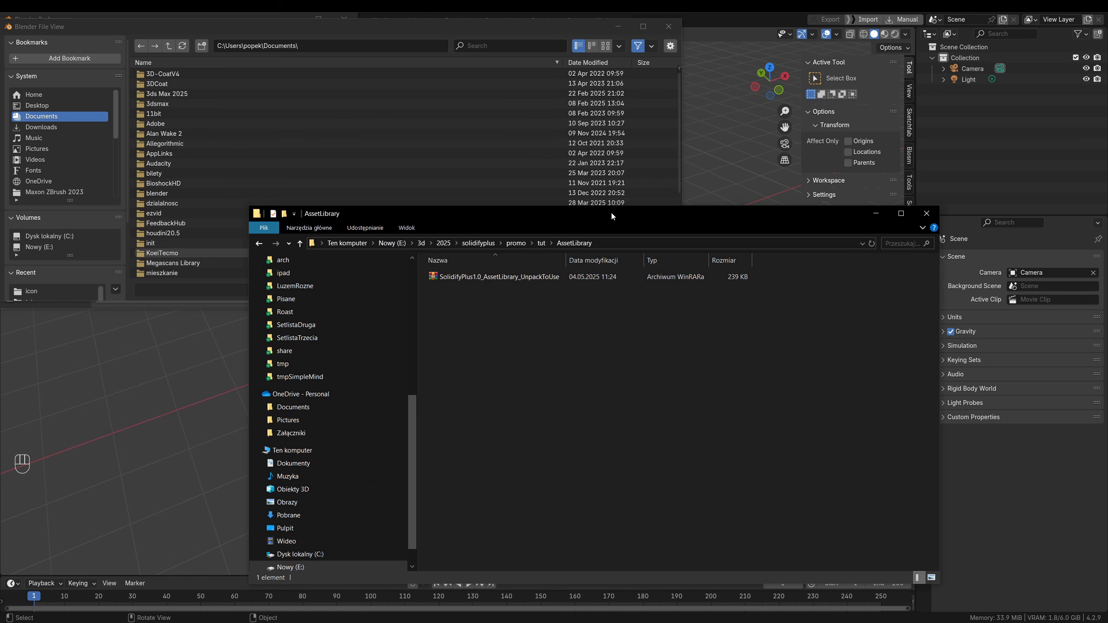
{"action": "left_click", "coordinate": [477, 283]}
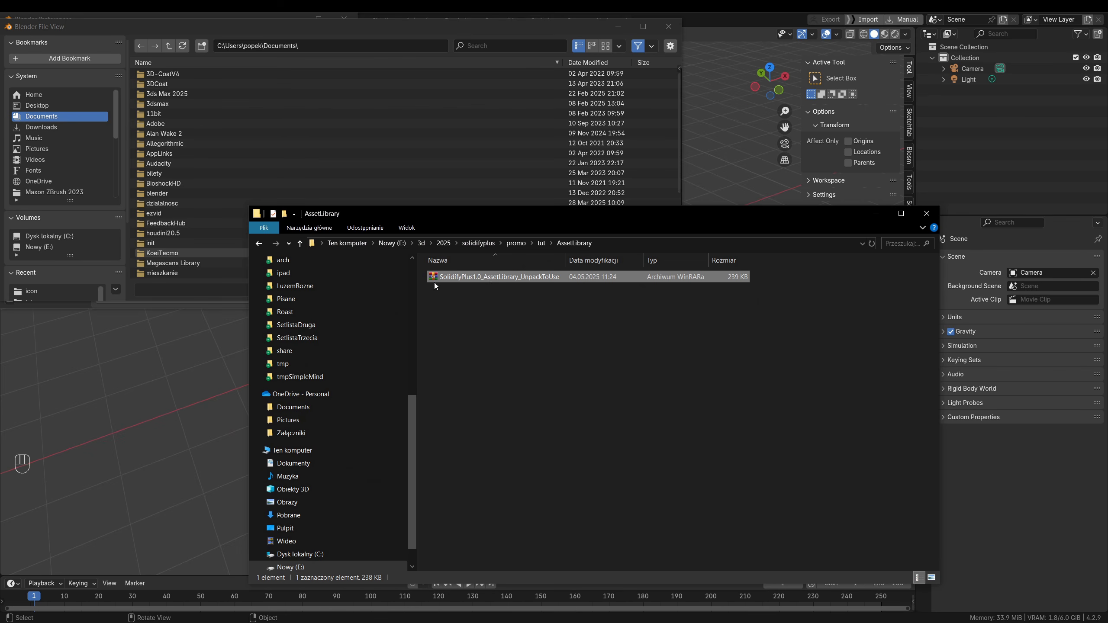
{"action": "right_click", "coordinate": [511, 280]}
{"action": "left_click", "coordinate": [562, 337]}
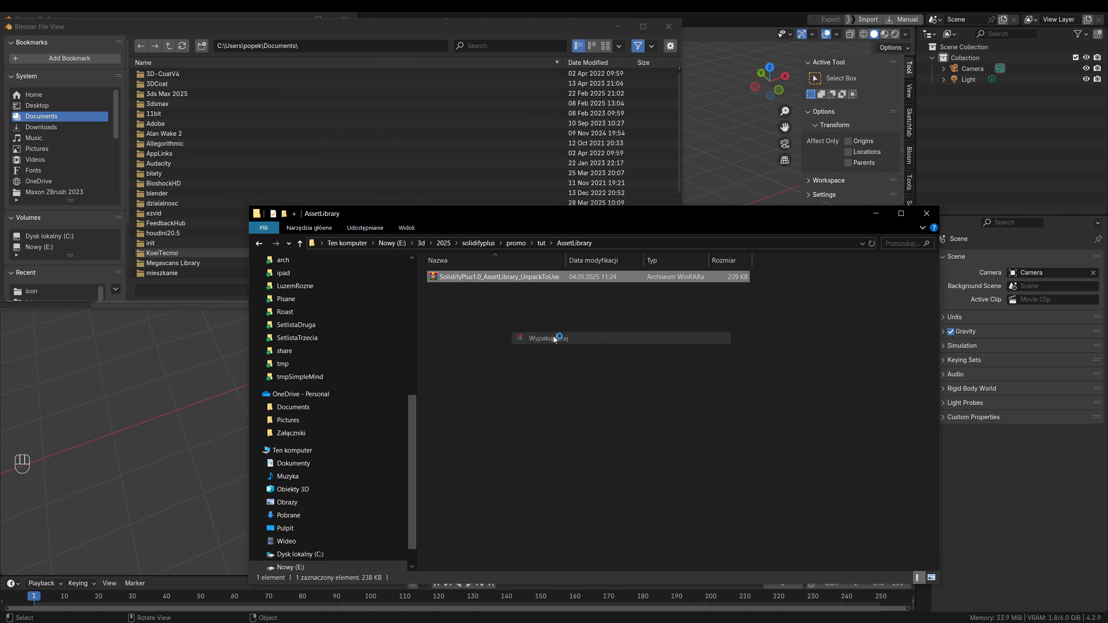
{"action": "double_click", "coordinate": [462, 278]}
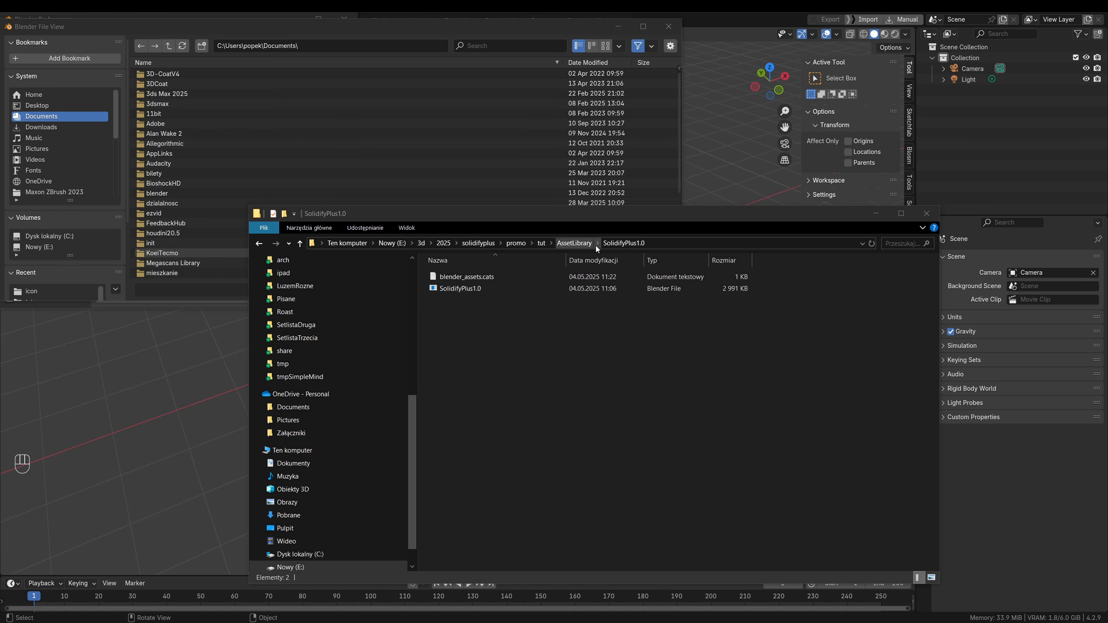
Copy the SolidifyPlus1.0 folder's path into Blender's file browser, add that folder as an asset library and close the preferences
{"action": "left_click", "coordinate": [672, 243]}
{"action": "key", "text": "ctrl+c"}
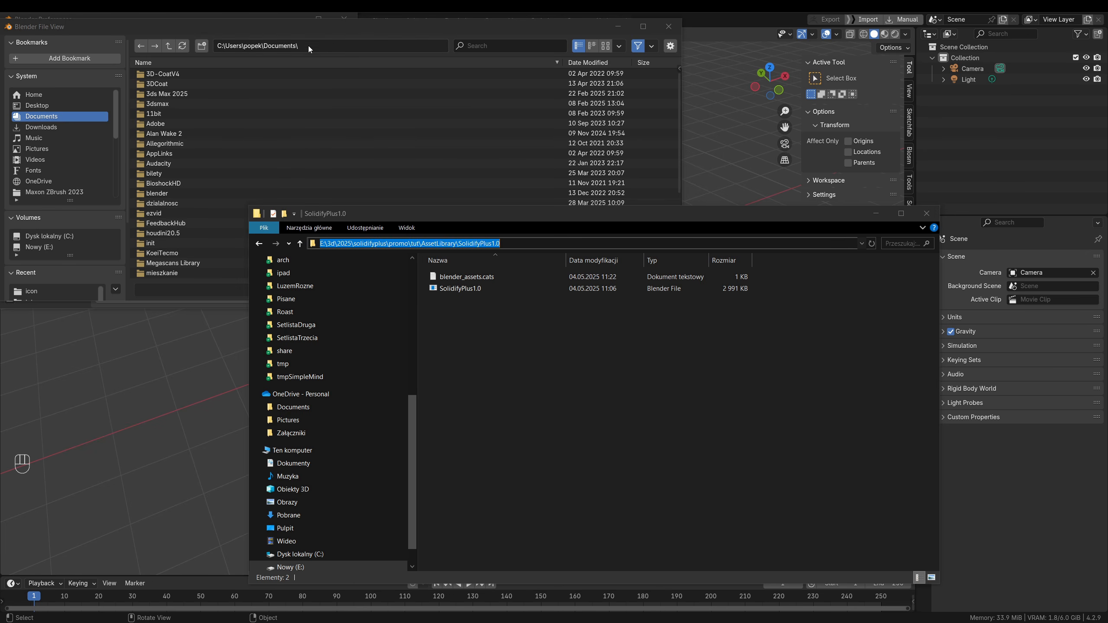
{"action": "left_click", "coordinate": [334, 45]}
{"action": "key", "text": "ctrl+v"}
{"action": "key", "text": "Return"}
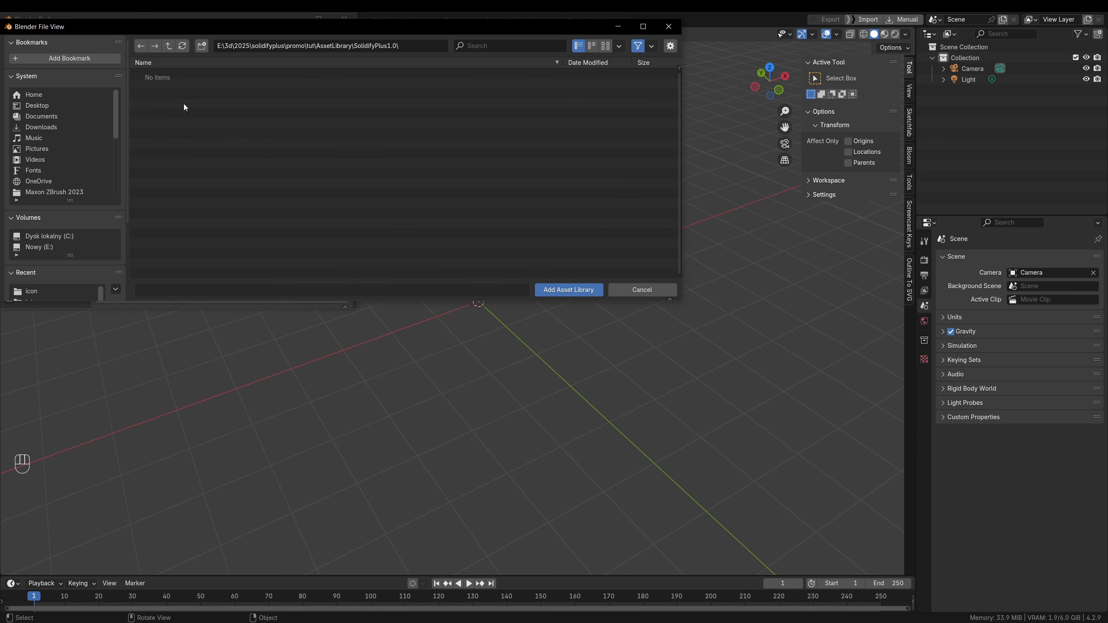
{"action": "left_click", "coordinate": [586, 297]}
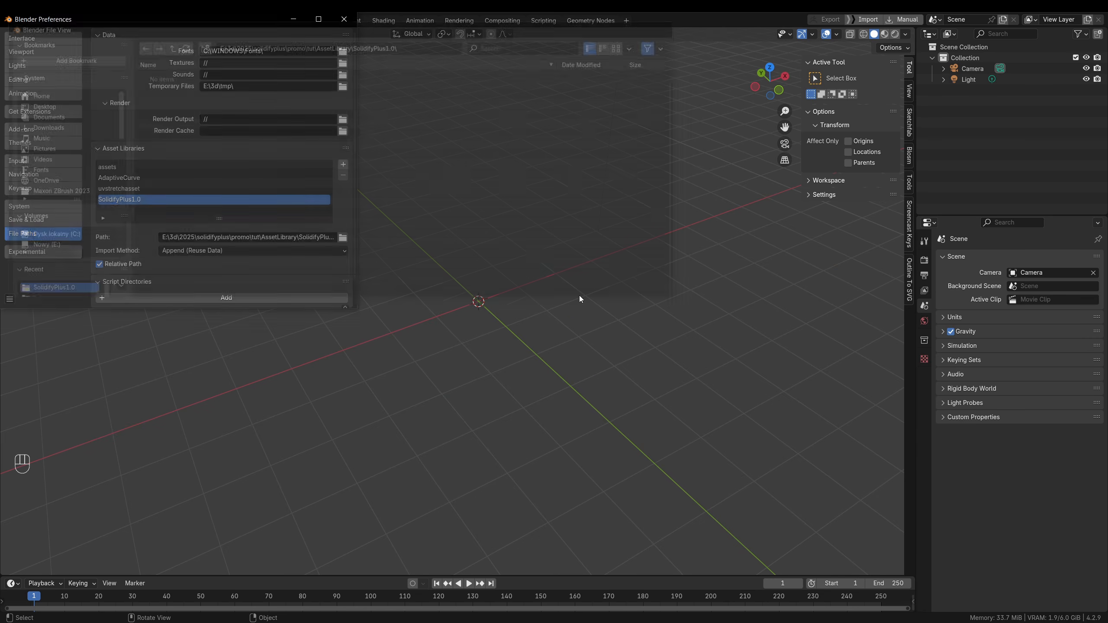
{"action": "left_click", "coordinate": [343, 21]}
Show the SolidifyPlus1.0 library in the Assets workspace's asset browser
{"action": "left_click", "coordinate": [191, 21]}
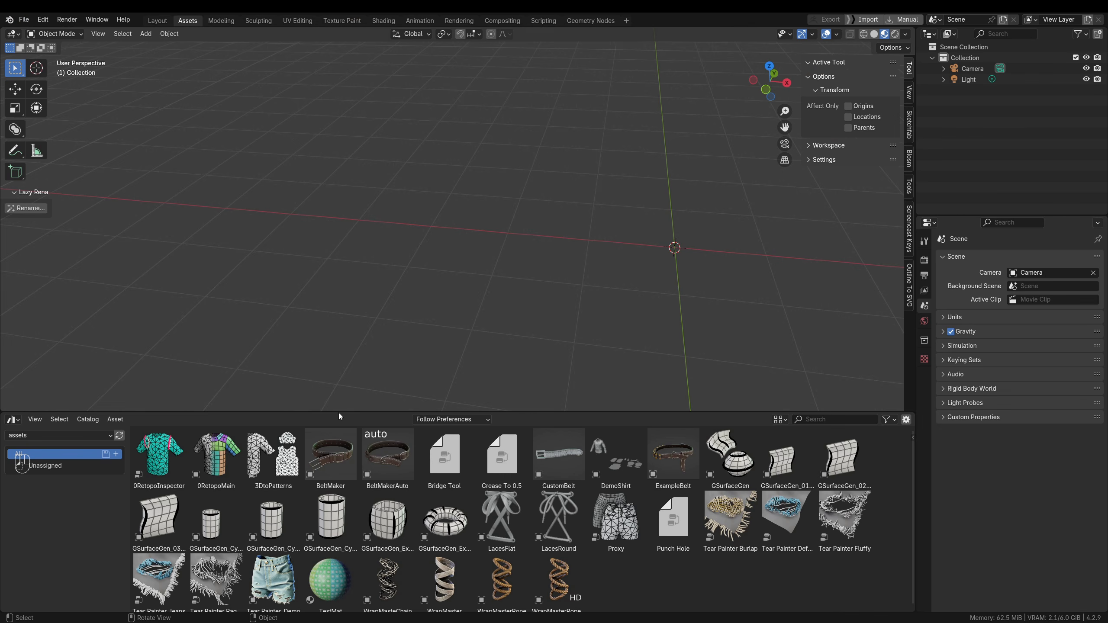
{"action": "left_click", "coordinate": [87, 436]}
{"action": "left_click", "coordinate": [52, 540]}
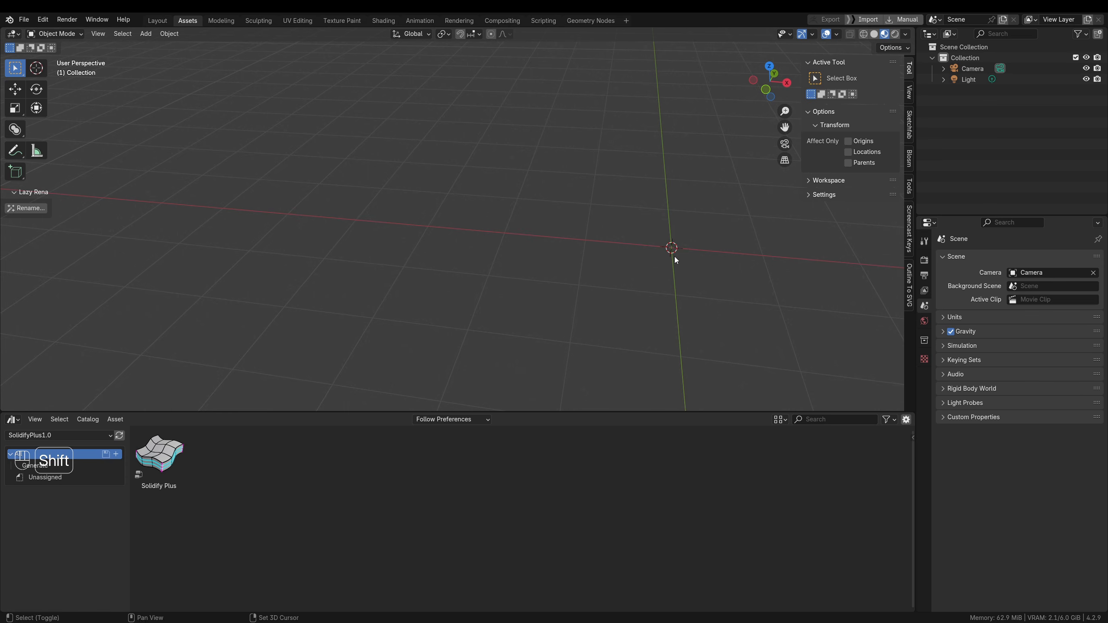
Add a mesh plane to the scene and open the list of modifiers that can be added to it
{"action": "key", "text": "shift+a"}
{"action": "mouse_move", "coordinate": [668, 246]}
{"action": "left_click", "coordinate": [713, 248]}
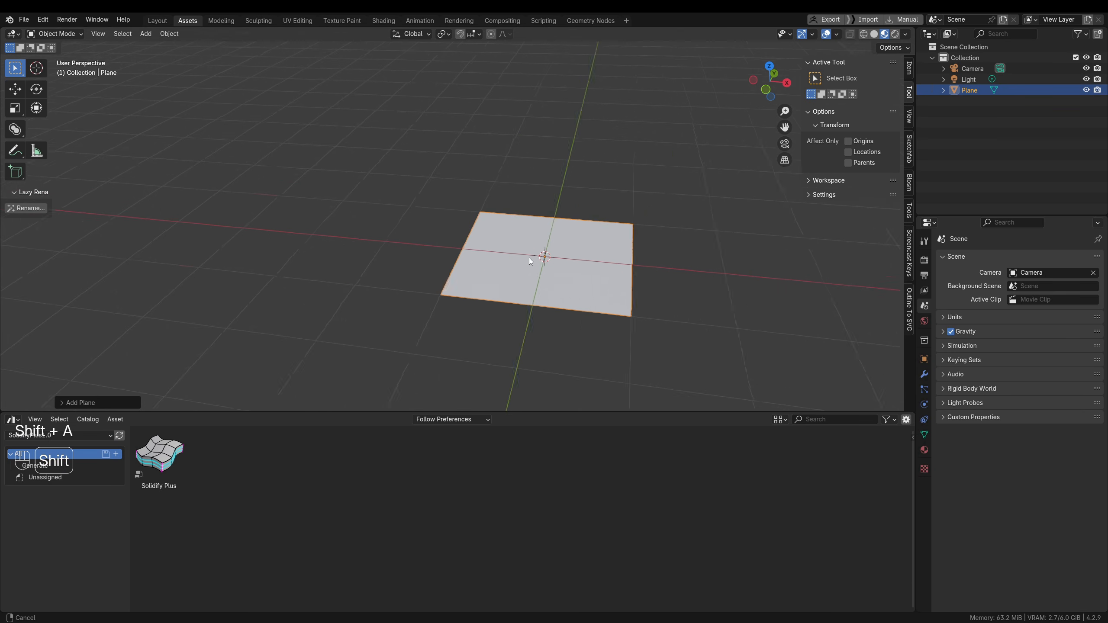
{"action": "scroll", "coordinate": [529, 258], "scroll_direction": "up", "scroll_amount": 4}
{"action": "left_click", "coordinate": [922, 376]}
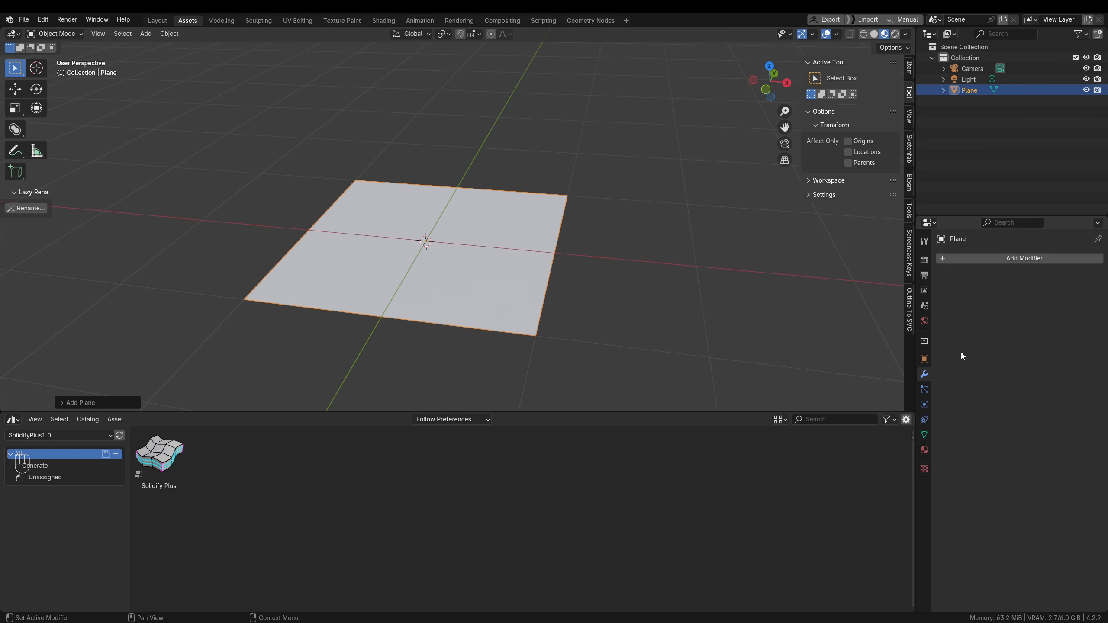
{"action": "left_click", "coordinate": [995, 255]}
{"action": "mouse_move", "coordinate": [996, 255]}
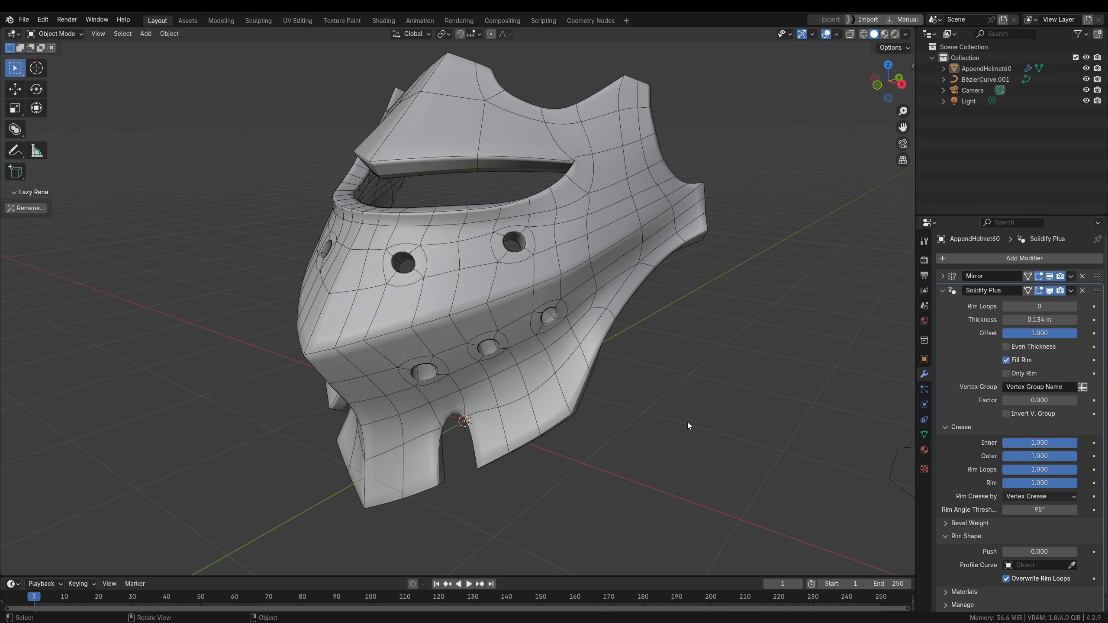
{"action": "left_click", "coordinate": [575, 361]}
{"action": "middle_click_drag", "start_coordinate": [575, 332], "coordinate": [521, 335]}
{"action": "left_click", "coordinate": [559, 381]}
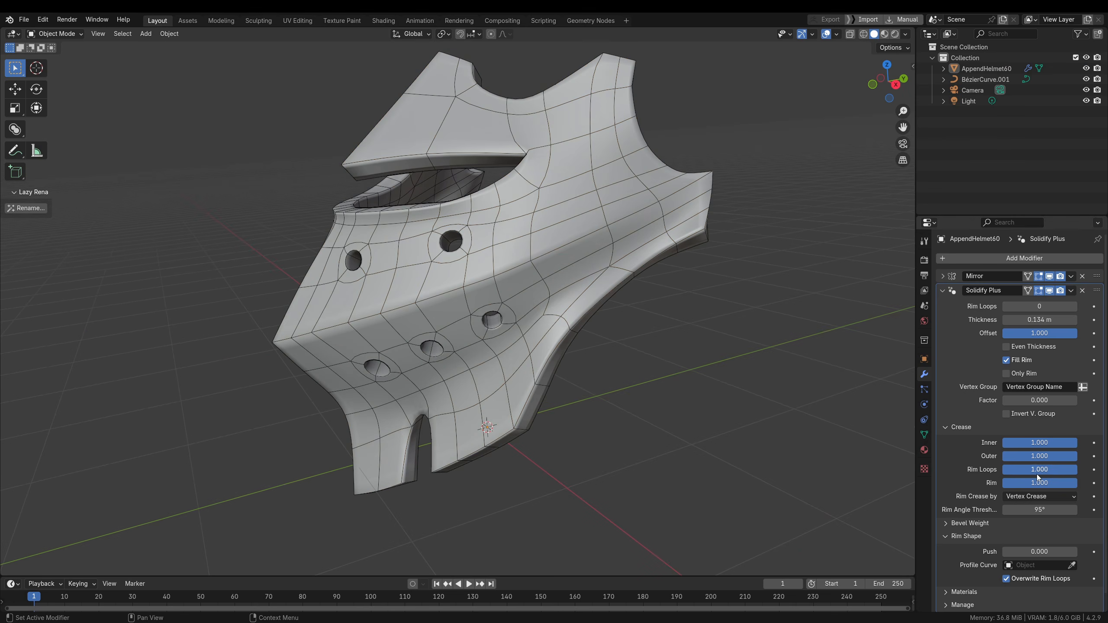
{"action": "left_click_drag", "start_coordinate": [1042, 482], "coordinate": [1076, 482]}
{"action": "middle_click_drag", "start_coordinate": [645, 364], "coordinate": [662, 339]}
Duplicate the helmet and place the copy about 2.17 m along the X axis
{"action": "left_click", "coordinate": [539, 292]}
{"action": "scroll", "coordinate": [539, 292], "scroll_direction": "down", "scroll_amount": 3}
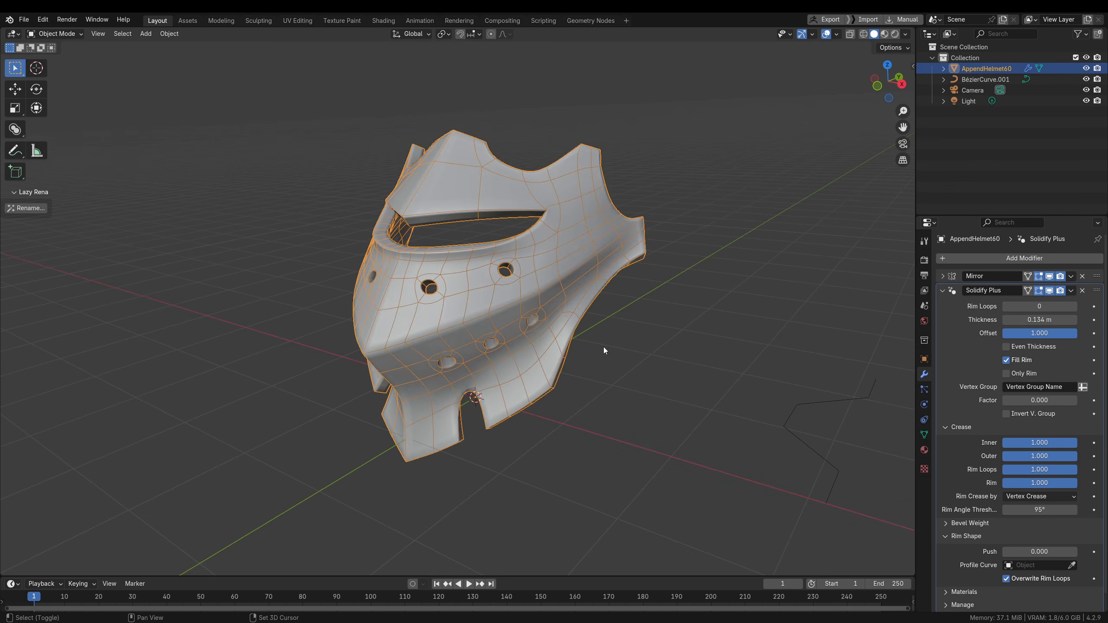
{"action": "key", "text": "shift+d"}
{"action": "key", "text": "x"}
{"action": "left_click", "coordinate": [806, 423]}
{"action": "middle_click_drag", "start_coordinate": [752, 423], "coordinate": [599, 365], "text": "shift"}
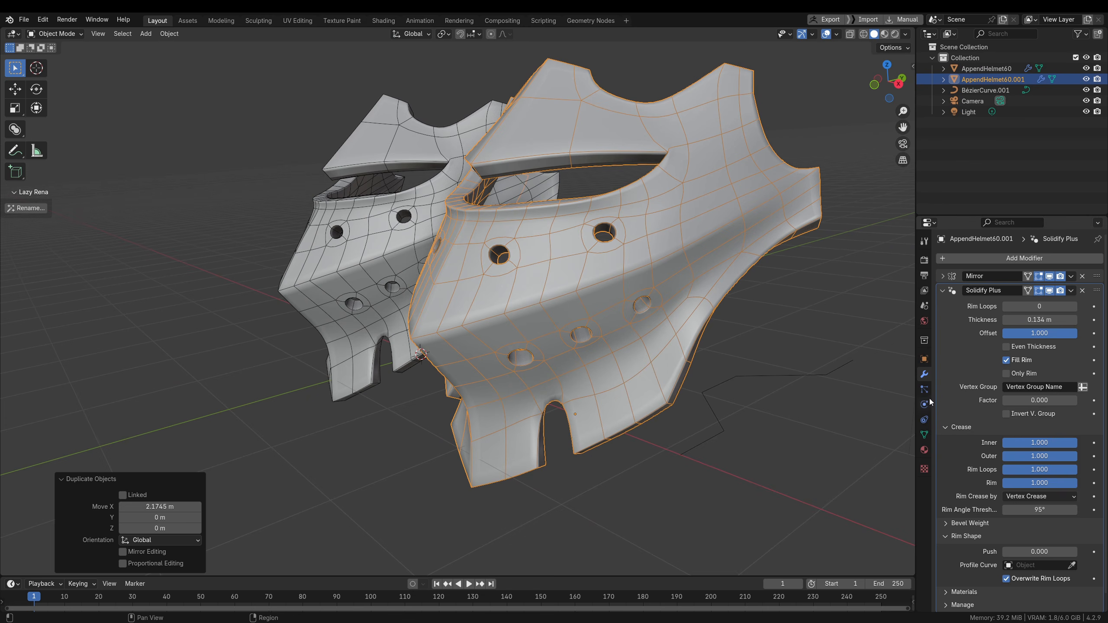
Remove the Solidify Plus modifier from the duplicated helmet and switch the copy to Edit Mode
{"action": "key", "text": "ctrl+x"}
{"action": "middle_click_drag", "start_coordinate": [720, 406], "coordinate": [739, 359]}
{"action": "key", "text": "ctrl+Tab"}
{"action": "left_click", "coordinate": [761, 368]}
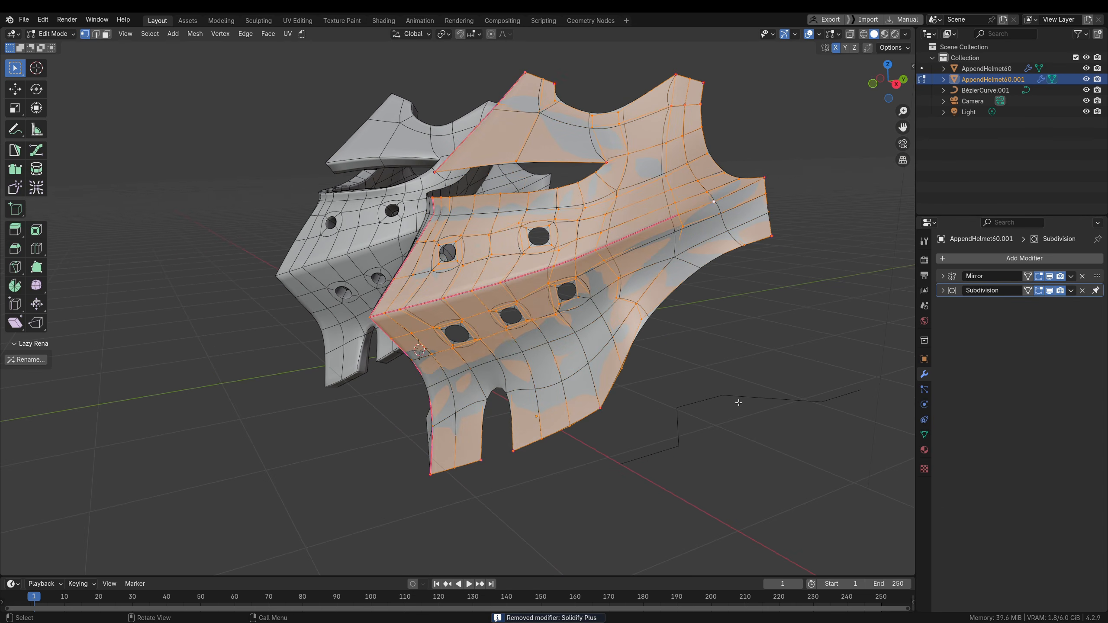
Clear the edge creases of the helmet copy's selected mesh with a crease value of -1, and return to Object Mode
{"action": "key", "text": "shift+e"}
{"action": "type", "text": "-1"}
{"action": "key", "text": "Return"}
{"action": "middle_click_drag", "start_coordinate": [661, 376], "coordinate": [692, 373]}
{"action": "key", "text": "ctrl+Tab"}
{"action": "left_click", "coordinate": [628, 373]}
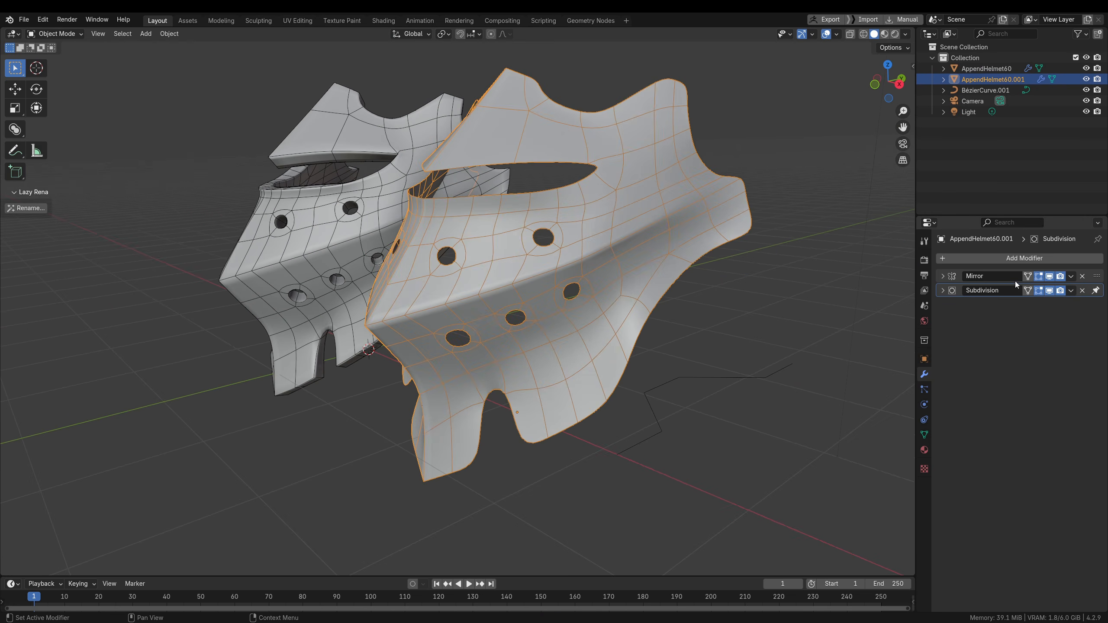
Add a standard Solidify modifier to the helmet copy with a thickness of 0.1 m and an offset of 1
{"action": "left_click", "coordinate": [992, 260]}
{"action": "mouse_move", "coordinate": [959, 301]}
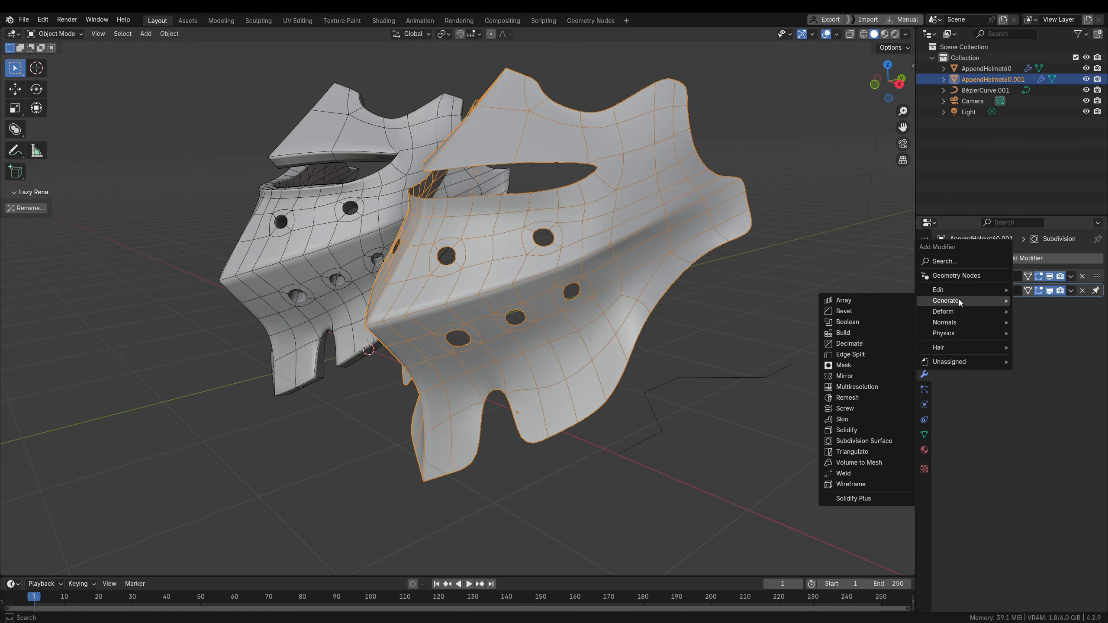
{"action": "left_click", "coordinate": [853, 432]}
{"action": "middle_click_drag", "start_coordinate": [599, 364], "coordinate": [659, 391]}
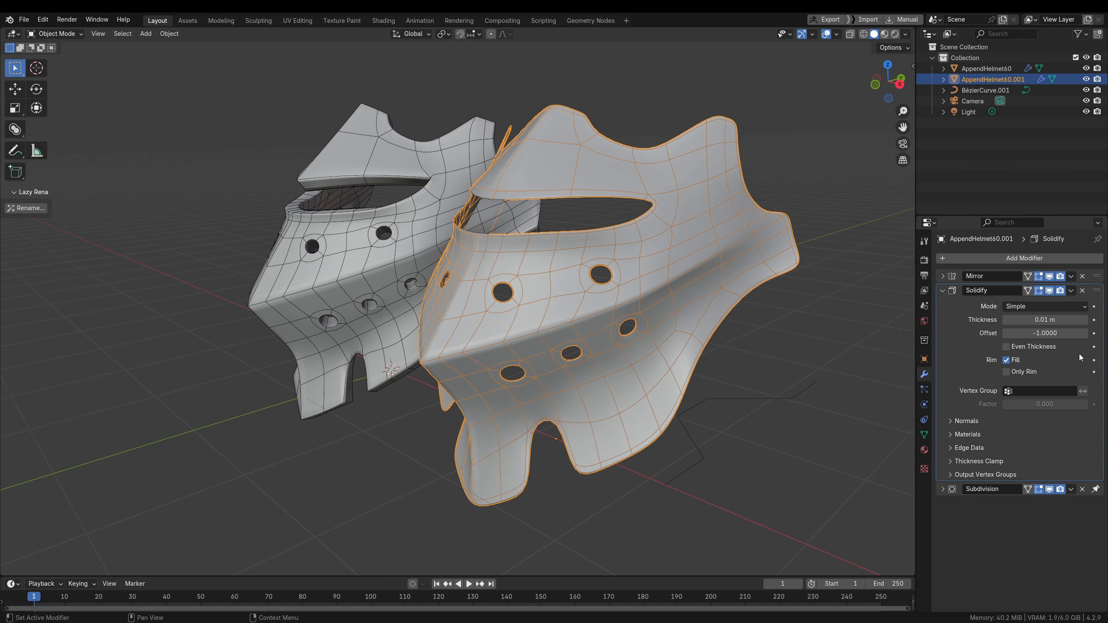
{"action": "left_click_drag", "start_coordinate": [1034, 323], "coordinate": [1087, 335]}
{"action": "middle_click_drag", "start_coordinate": [579, 345], "coordinate": [635, 330]}
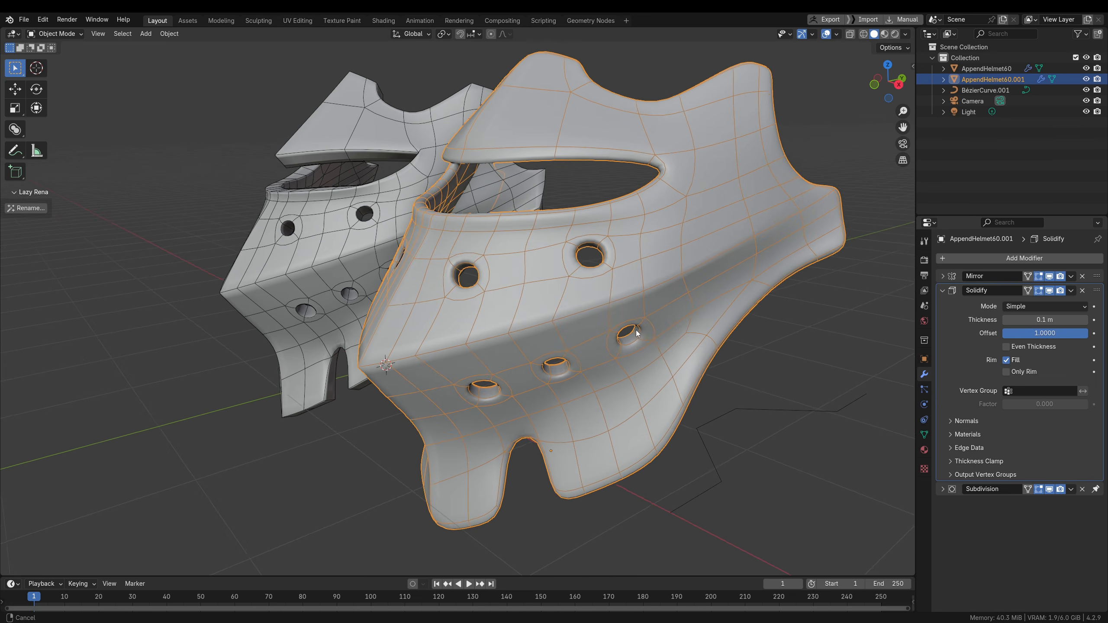
Set the Solidify modifier's inner, outer and rim crease to 1 and inspect the helmet copy's holes and rims
{"action": "left_click", "coordinate": [970, 447]}
{"action": "left_click_drag", "start_coordinate": [1025, 484], "coordinate": [1087, 484]}
{"action": "middle_click_drag", "start_coordinate": [728, 391], "coordinate": [704, 383]}
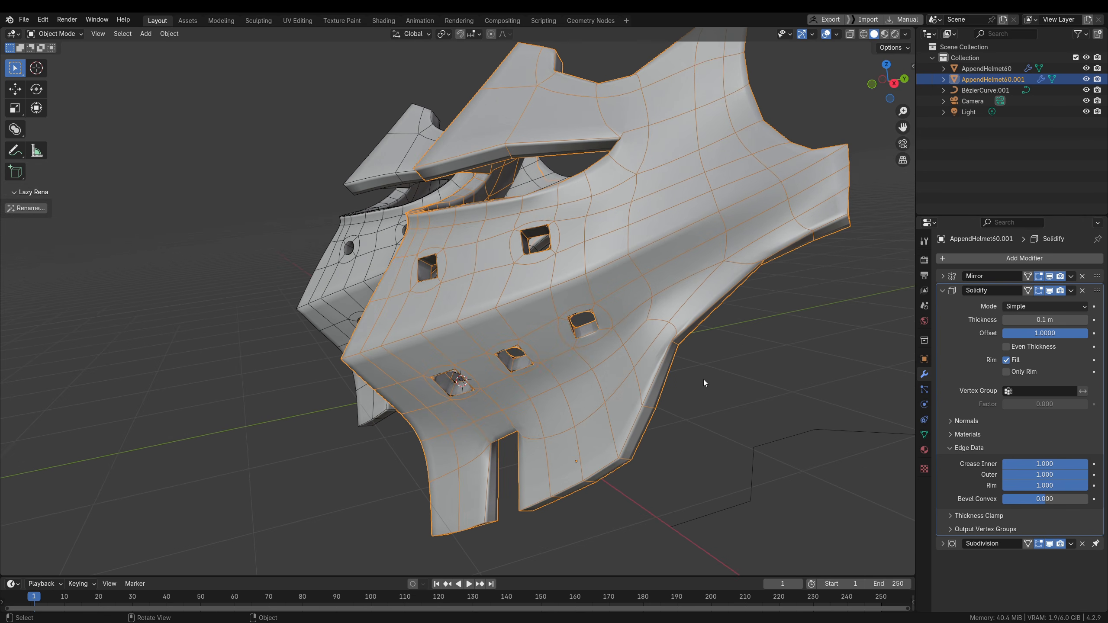
{"action": "middle_click_drag", "start_coordinate": [755, 288], "coordinate": [600, 390]}
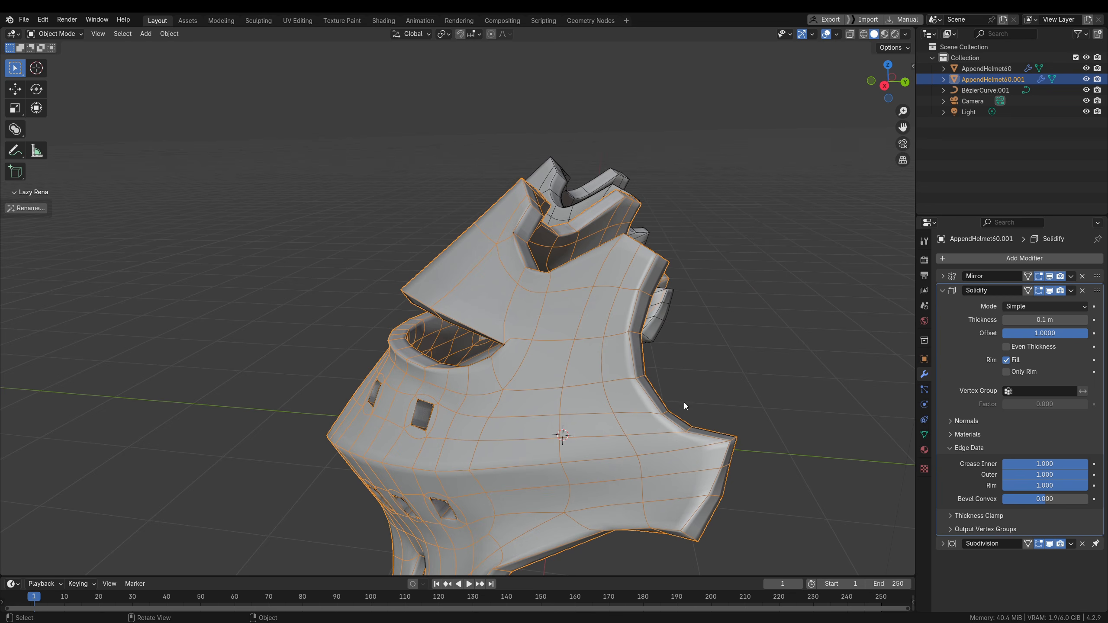
Delete the helmet copy and select the original helmet with its Solidify Plus modifier
{"action": "middle_click_drag", "start_coordinate": [646, 333], "coordinate": [595, 345]}
{"action": "key", "text": "x"}
{"action": "left_click", "coordinate": [581, 346]}
{"action": "left_click", "coordinate": [533, 290]}
{"action": "middle_click_drag", "start_coordinate": [533, 290], "coordinate": [628, 308]}
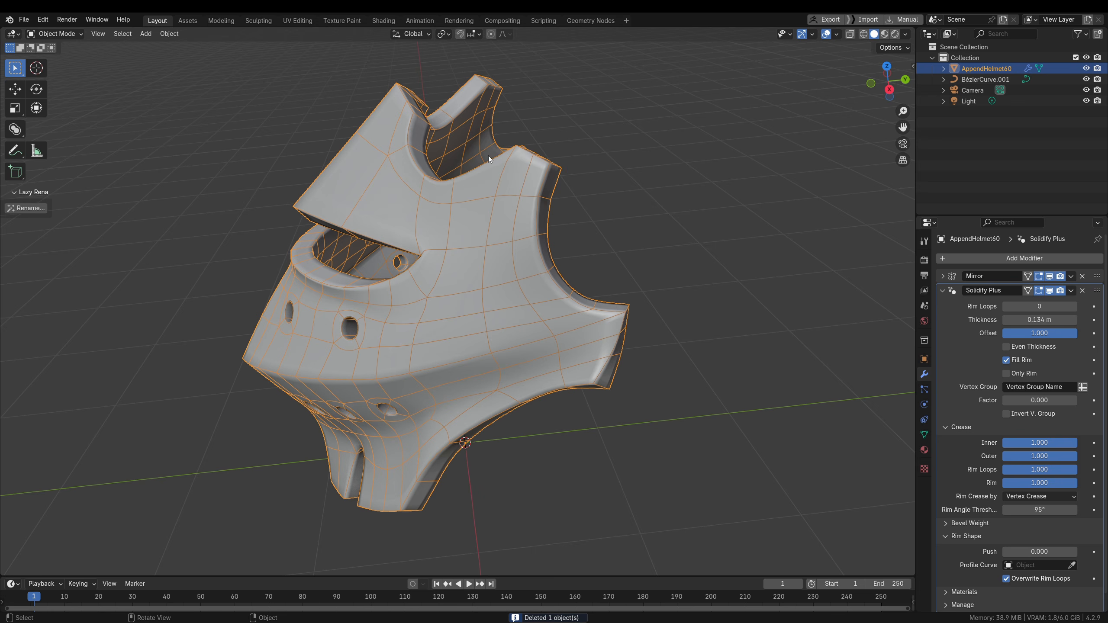
Add a Solidify Plus modifier to the folded plane with the central hole, followed by a Subdivision modifier at level 2
{"action": "middle_click_drag", "start_coordinate": [413, 113], "coordinate": [675, 400]}
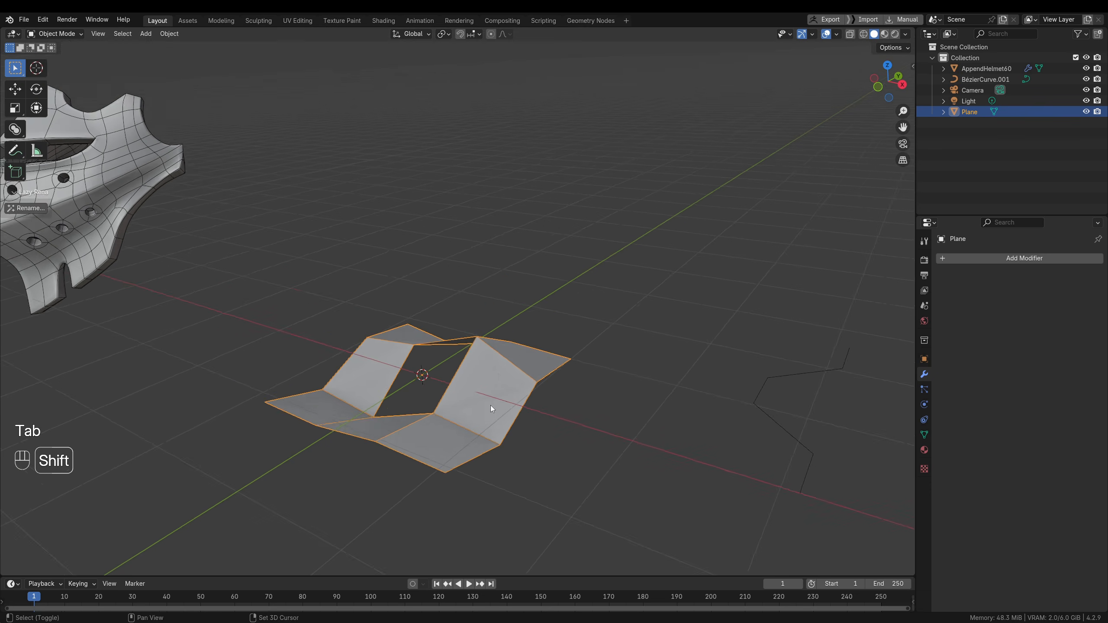
{"action": "middle_click_drag", "start_coordinate": [490, 405], "coordinate": [782, 371], "text": "ctrl"}
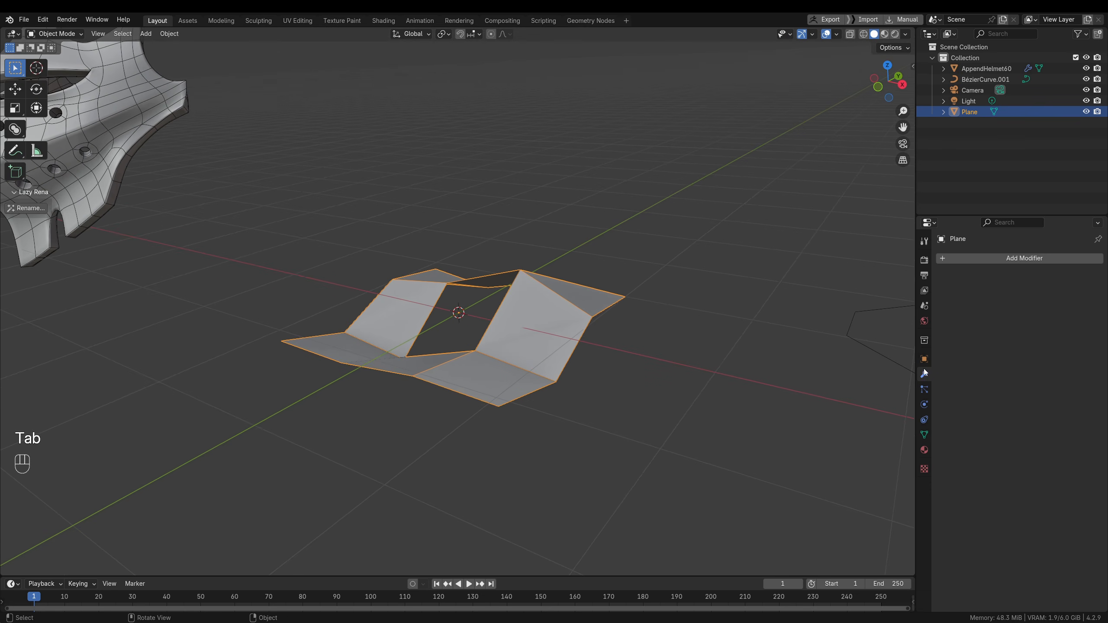
{"action": "left_click", "coordinate": [1001, 259]}
{"action": "mouse_move", "coordinate": [1002, 260]}
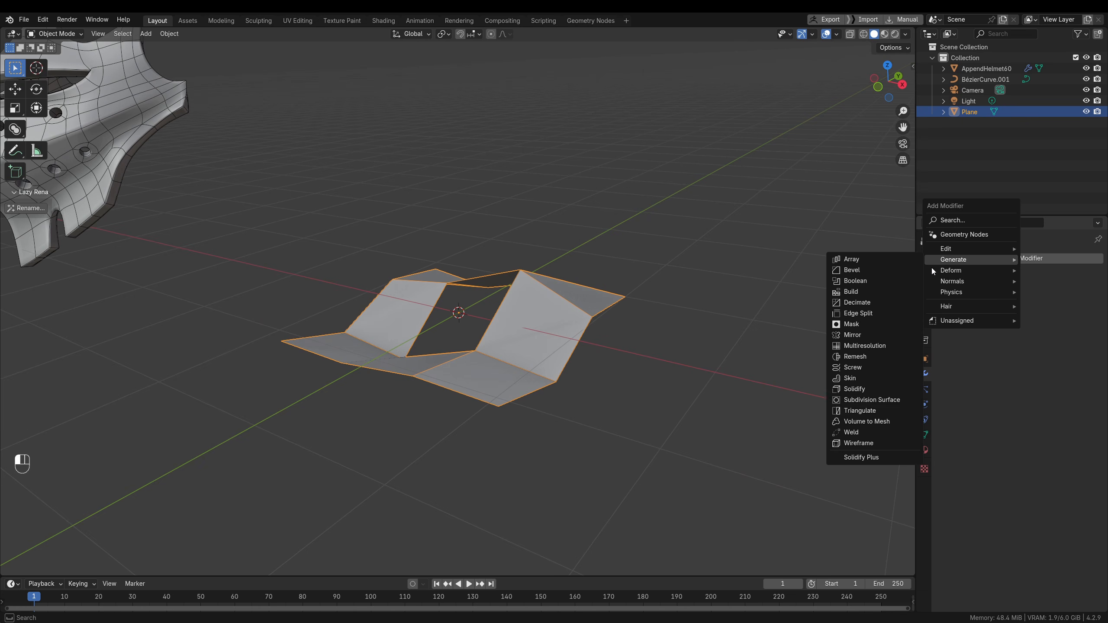
{"action": "left_click", "coordinate": [867, 458]}
{"action": "middle_click_drag", "start_coordinate": [556, 365], "coordinate": [534, 388], "text": "shift"}
{"action": "middle_click_drag", "start_coordinate": [534, 388], "coordinate": [567, 358], "text": "ctrl"}
{"action": "middle_click_drag", "start_coordinate": [567, 357], "coordinate": [575, 358]}
{"action": "key", "text": "ctrl+2"}
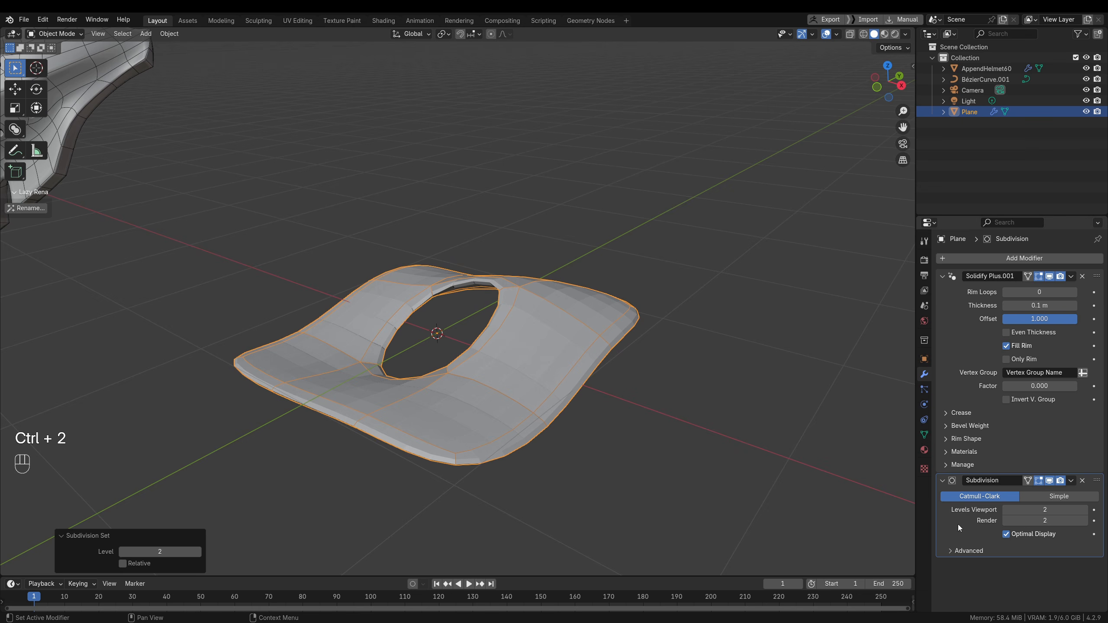
Set the plane's Solidify Plus inner, outer and rim crease to 1 and its thickness to 0.295 m
{"action": "left_click", "coordinate": [965, 415]}
{"action": "left_click_drag", "start_coordinate": [1032, 427], "coordinate": [1077, 441]}
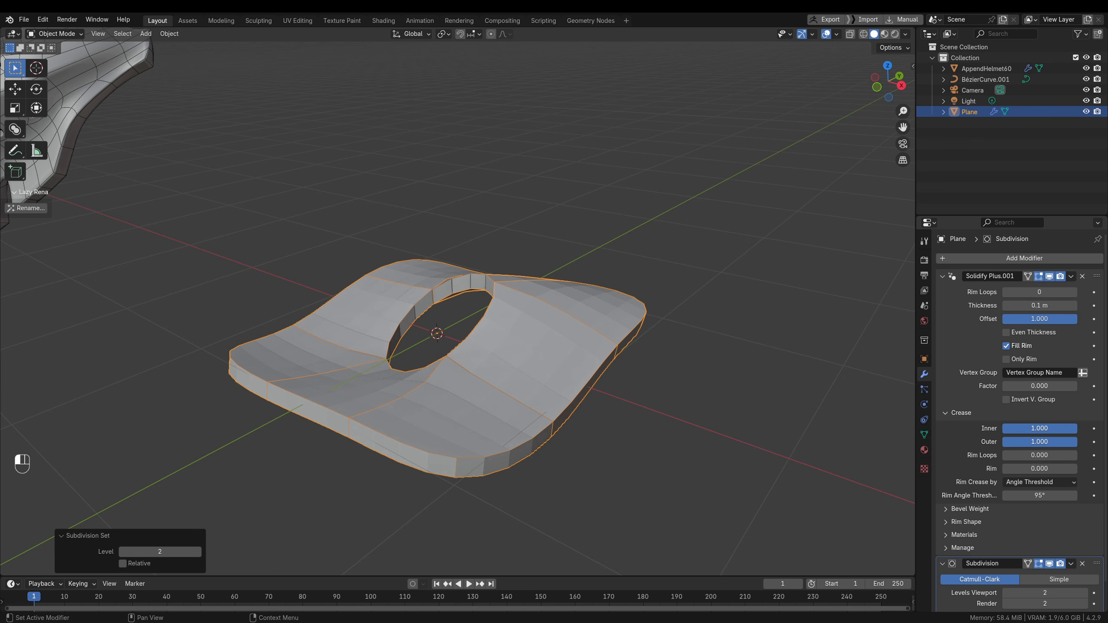
{"action": "left_click_drag", "start_coordinate": [1026, 469], "coordinate": [1073, 469]}
{"action": "middle_click_drag", "start_coordinate": [331, 310], "coordinate": [495, 369]}
{"action": "left_click_drag", "start_coordinate": [1049, 306], "coordinate": [1077, 306], "text": "shift"}
{"action": "middle_click_drag", "start_coordinate": [432, 308], "coordinate": [408, 355]}
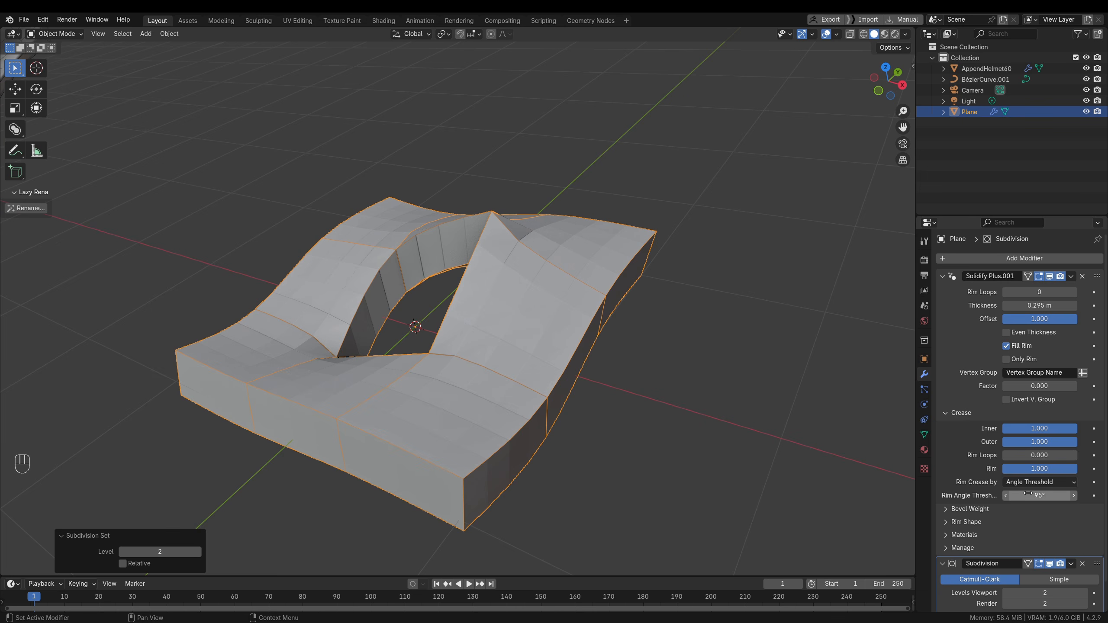
In Edit Mode, extrude the middle edge on the plane's +X side outward by about 0.89 m in X
{"action": "middle_click_drag", "start_coordinate": [400, 472], "coordinate": [495, 400]}
{"action": "key", "text": "Tab"}
{"action": "key", "text": "2"}
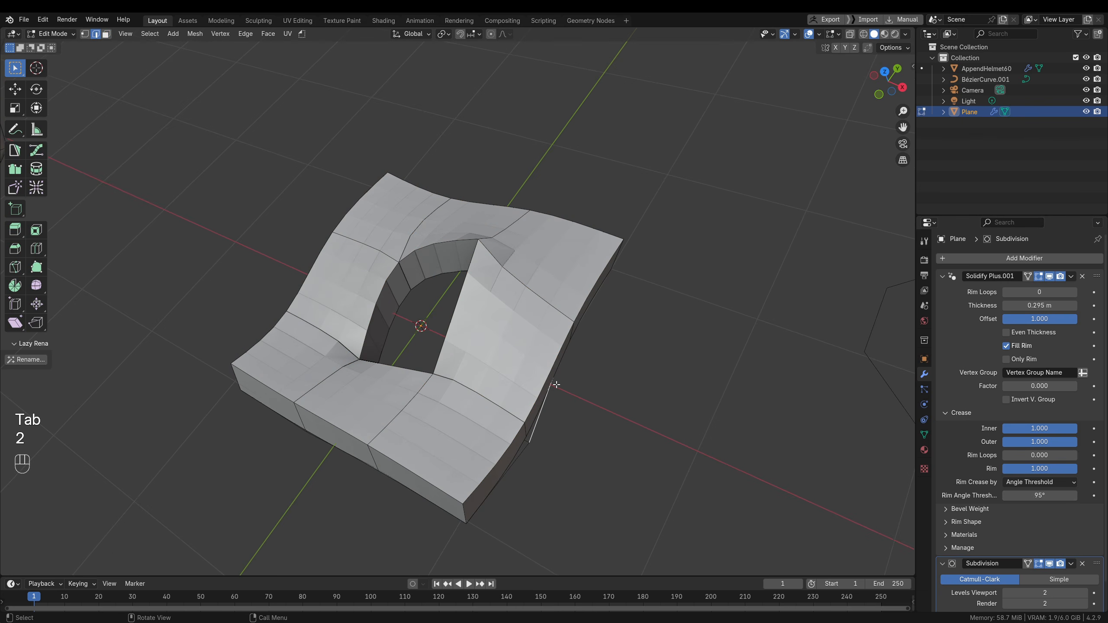
{"action": "middle_click_drag", "start_coordinate": [535, 426], "coordinate": [565, 425]}
{"action": "key", "text": "e"}
{"action": "left_click", "coordinate": [719, 468]}
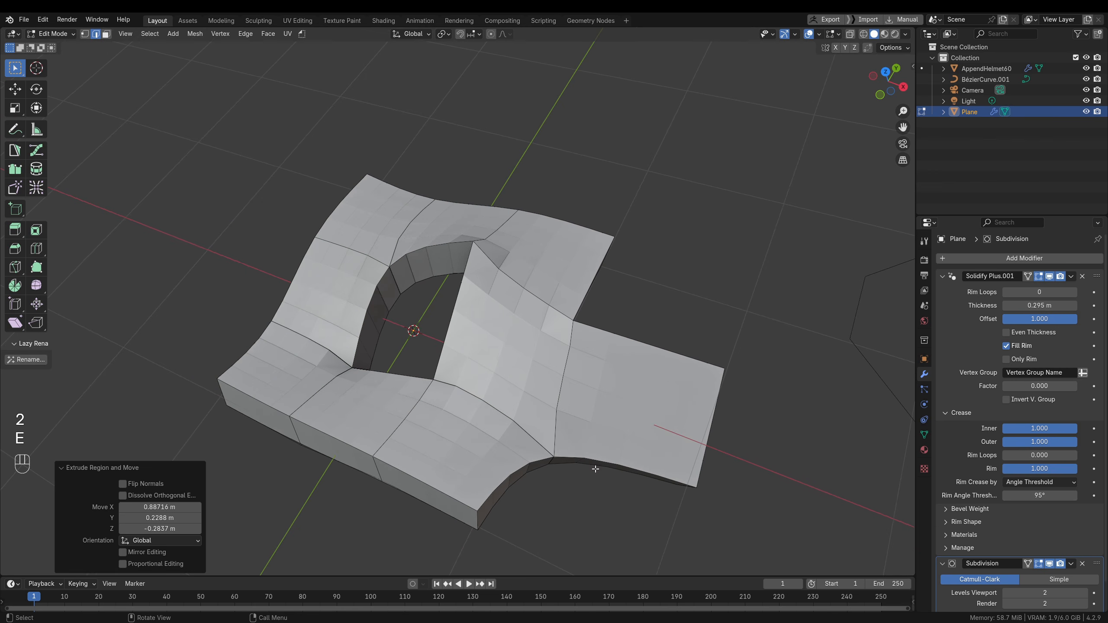
Extrude the middle edge on the plane's -Y side outward by about 0.76 m and return to Object Mode
{"action": "left_click", "coordinate": [337, 464]}
{"action": "middle_click_drag", "start_coordinate": [382, 466], "coordinate": [341, 505]}
{"action": "key", "text": "e"}
{"action": "left_click", "coordinate": [284, 481]}
{"action": "middle_click_drag", "start_coordinate": [366, 448], "coordinate": [443, 314], "text": "shift"}
{"action": "middle_click_drag", "start_coordinate": [452, 469], "coordinate": [491, 500]}
{"action": "middle_click_drag", "start_coordinate": [490, 363], "coordinate": [520, 386], "text": "shift"}
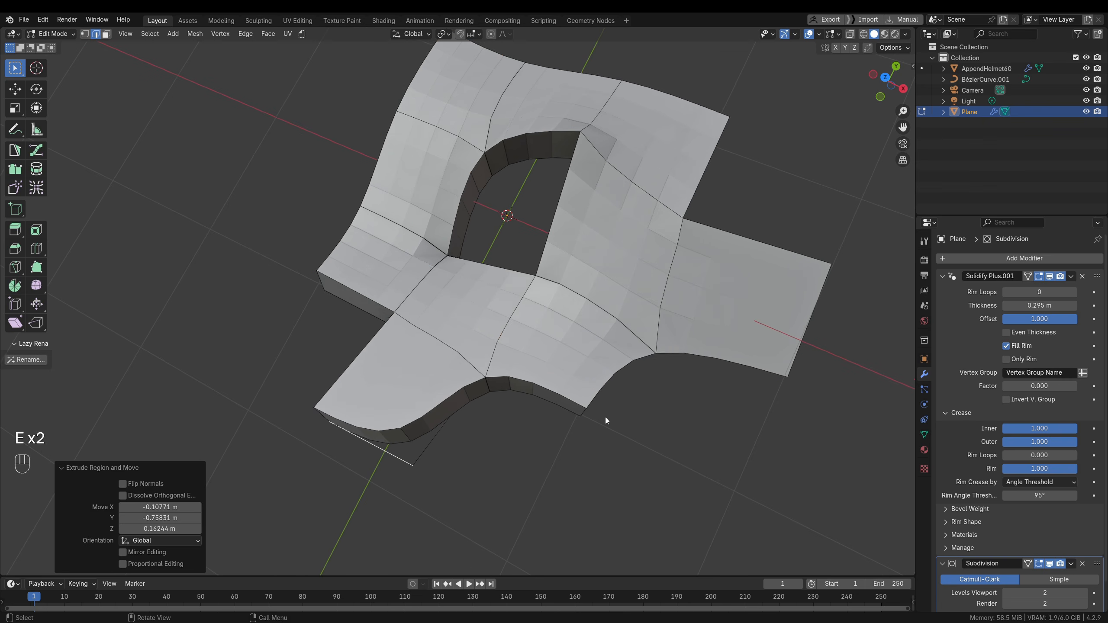
{"action": "key", "text": "Tab"}
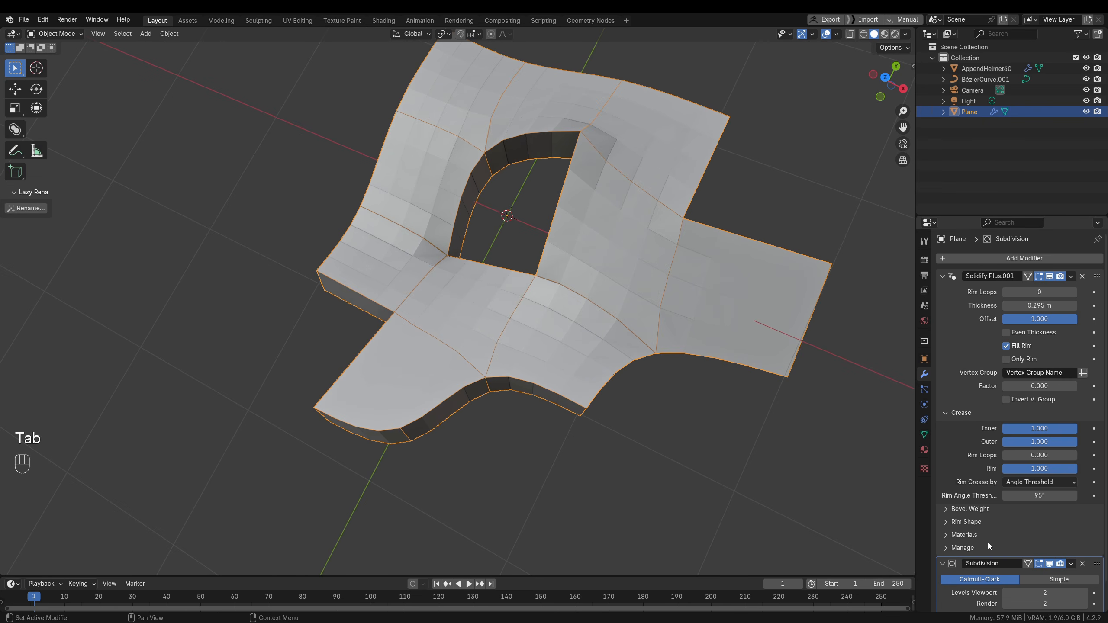
Set the Rim Angle Threshold to 110° and switch Rim Crease by to Convex/Concave
{"action": "left_click_drag", "start_coordinate": [1040, 495], "coordinate": [1052, 495]}
{"action": "middle_click_drag", "start_coordinate": [471, 355], "coordinate": [855, 439]}
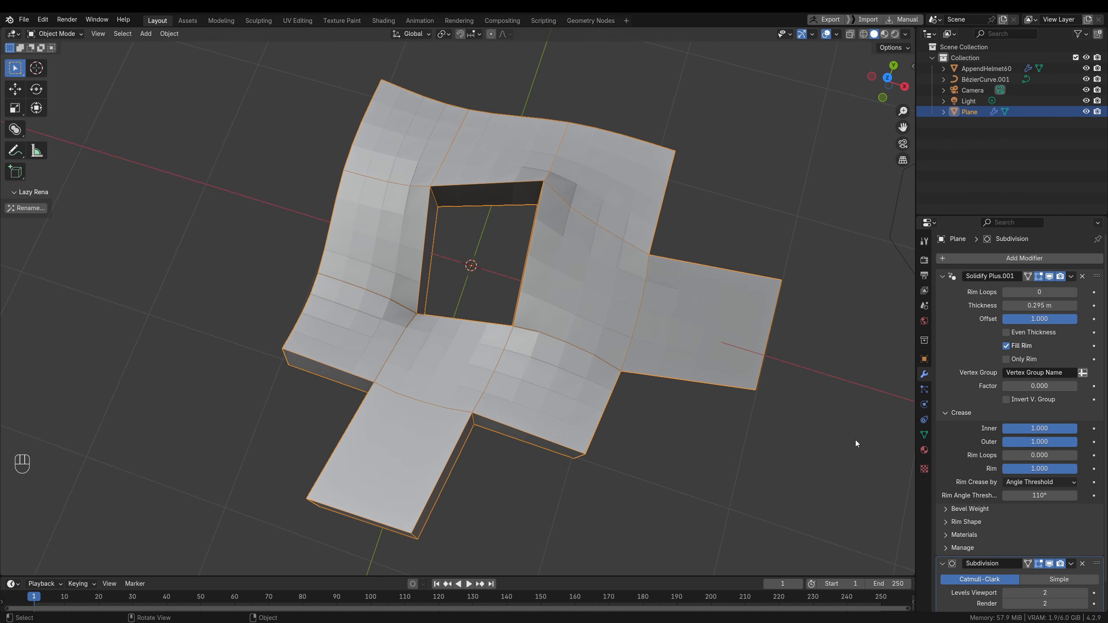
{"action": "left_click", "coordinate": [1058, 482]}
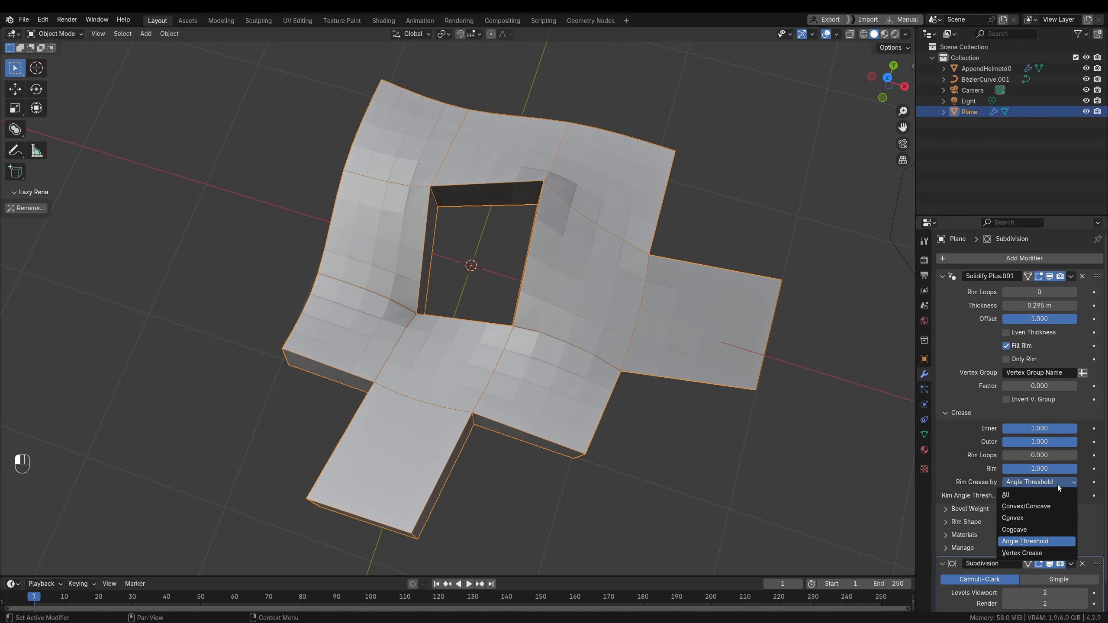
{"action": "left_click", "coordinate": [1026, 506]}
{"action": "middle_click_drag", "start_coordinate": [497, 351], "coordinate": [366, 242]}
In Edit Mode, extrude the middle edge on the plane's -X side outward into a new flap
{"action": "key", "text": "Tab"}
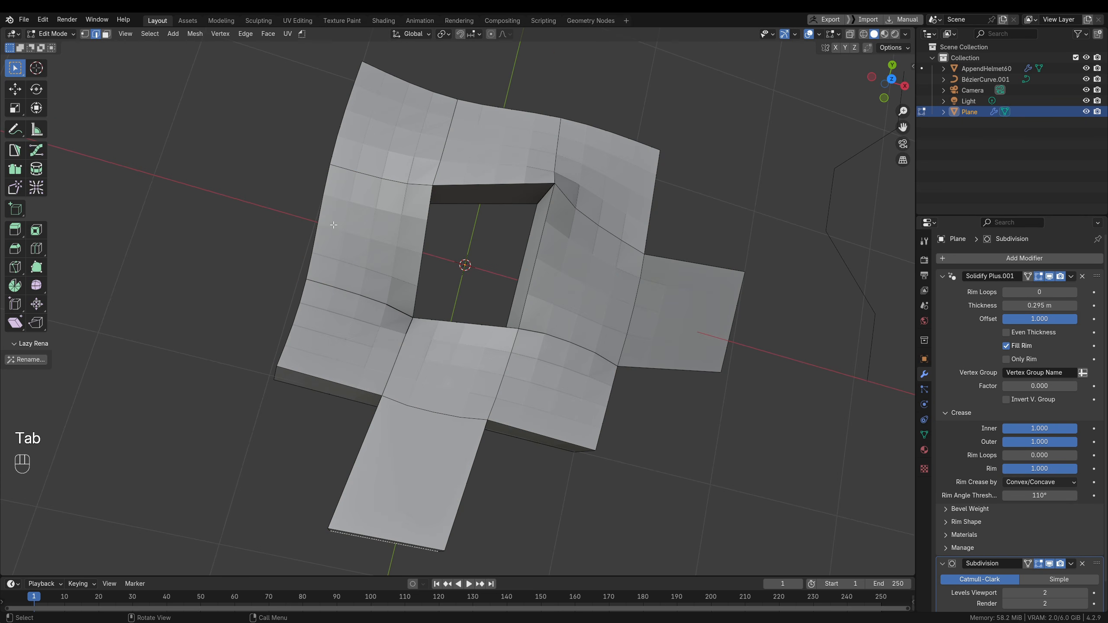
{"action": "key", "text": "2"}
{"action": "left_click", "coordinate": [322, 222]}
{"action": "key", "text": "e"}
{"action": "left_click", "coordinate": [274, 210]}
{"action": "middle_click_drag", "start_coordinate": [441, 213], "coordinate": [399, 318], "text": "shift"}
{"action": "middle_click_drag", "start_coordinate": [399, 319], "coordinate": [382, 335]}
Extrude the middle edge on the plane's +Y side outward by about 0.95 m and return to Object Mode
{"action": "left_click", "coordinate": [432, 216]}
{"action": "key", "text": "e"}
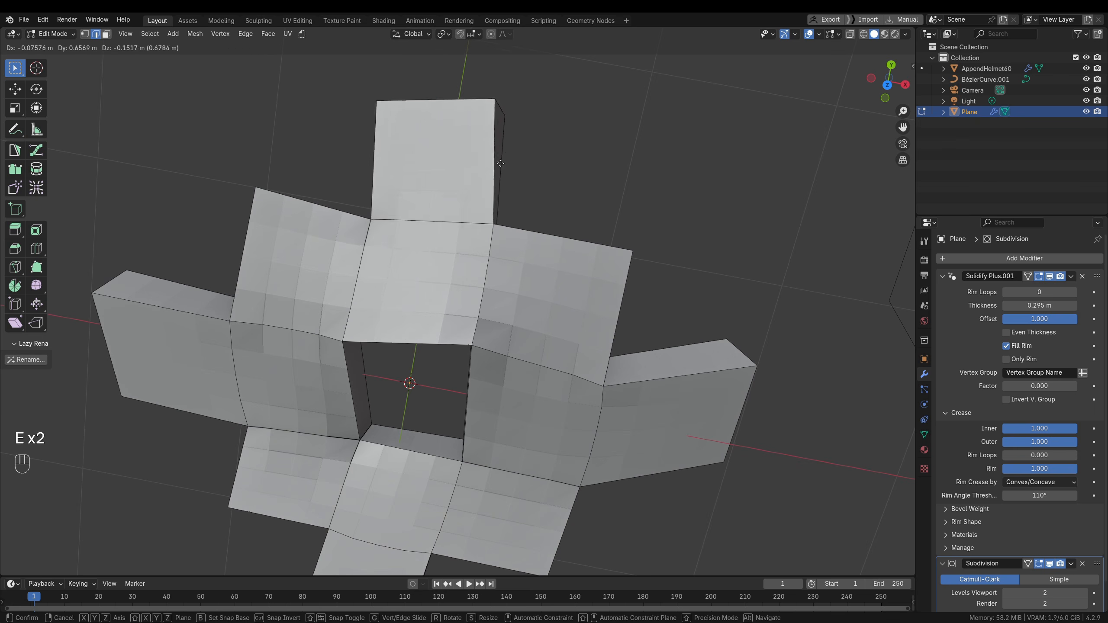
{"action": "left_click", "coordinate": [485, 149]}
{"action": "middle_click_drag", "start_coordinate": [485, 149], "coordinate": [456, 245], "text": "ctrl"}
{"action": "middle_click_drag", "start_coordinate": [471, 245], "coordinate": [453, 192], "text": "ctrl"}
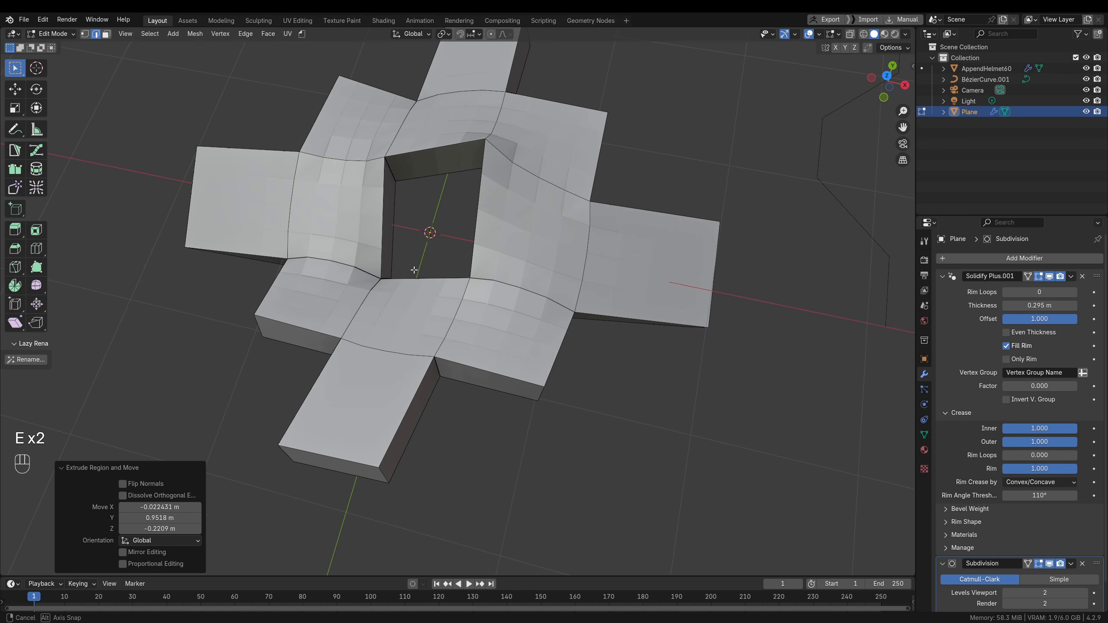
{"action": "key", "text": "Tab"}
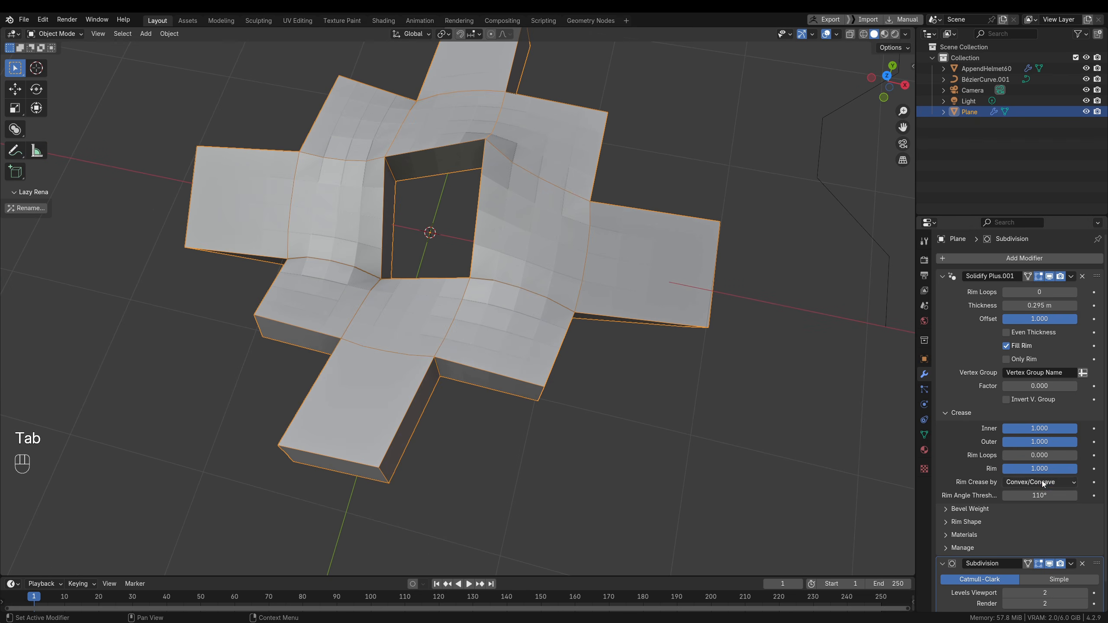
Try Rim Crease by with Convex and with Concave to compare how the plane's corners are creased
{"action": "left_click", "coordinate": [1041, 481]}
{"action": "left_click", "coordinate": [1026, 519]}
{"action": "middle_click_drag", "start_coordinate": [629, 305], "coordinate": [498, 409], "text": "shift"}
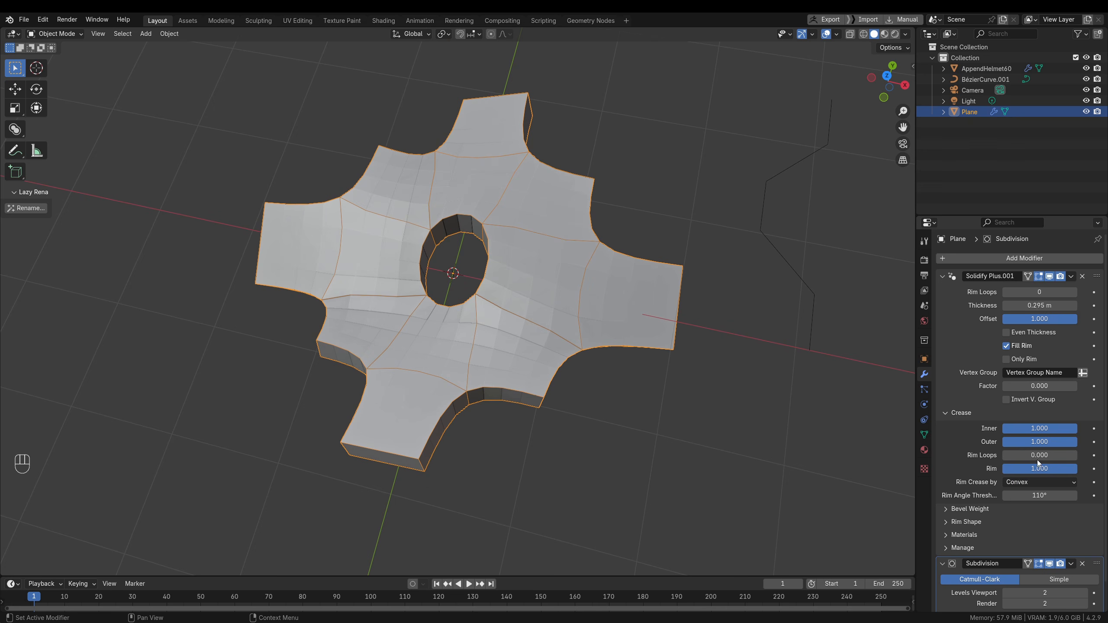
{"action": "left_click", "coordinate": [1030, 480]}
{"action": "left_click", "coordinate": [1016, 531]}
{"action": "middle_click_drag", "start_coordinate": [585, 461], "coordinate": [423, 380]}
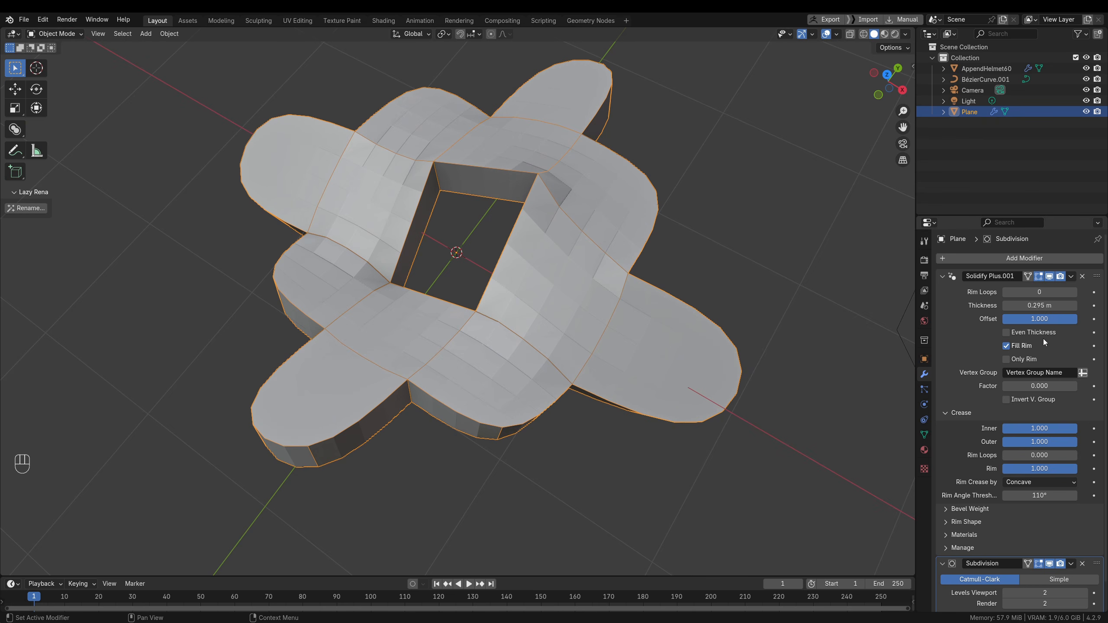
Hide Solidify Plus and Subdivision in the viewport and add one centred loop cut through the faces beside the +X flap
{"action": "left_click", "coordinate": [1049, 277]}
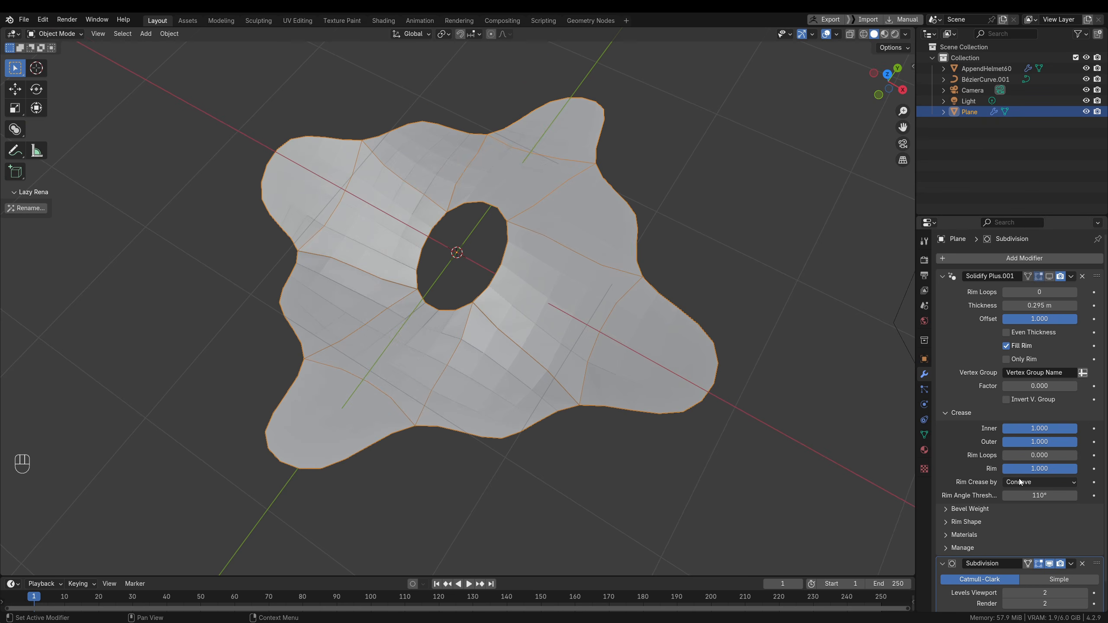
{"action": "left_click", "coordinate": [1050, 564]}
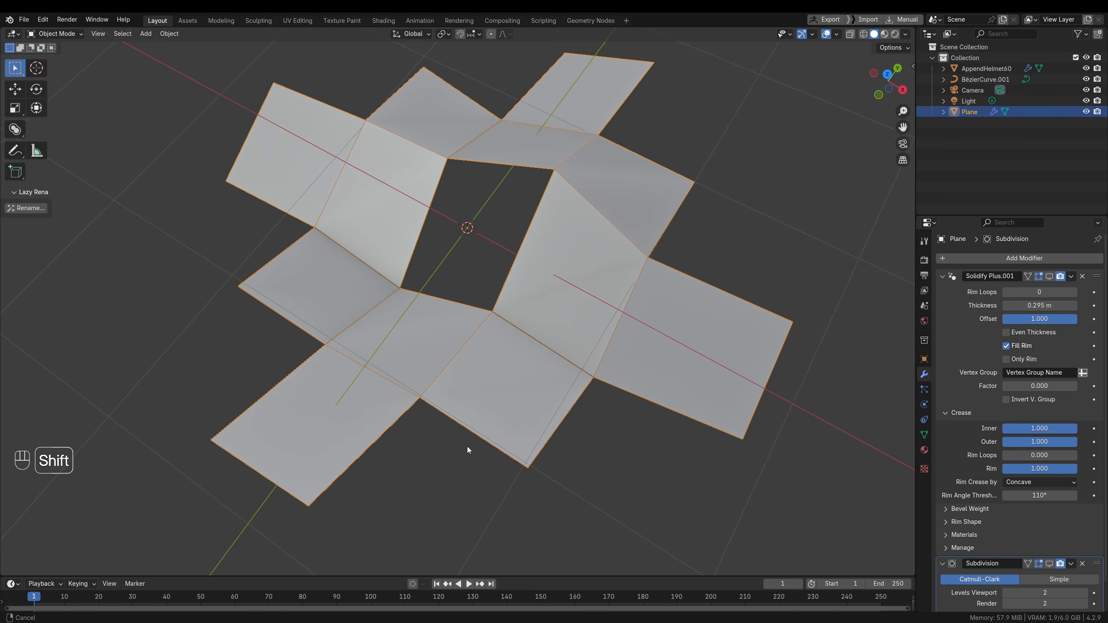
{"action": "middle_click_drag", "start_coordinate": [464, 448], "coordinate": [478, 398], "text": "shift"}
{"action": "key", "text": "Tab"}
{"action": "key", "text": "ctrl+r"}
{"action": "left_click", "coordinate": [582, 386]}
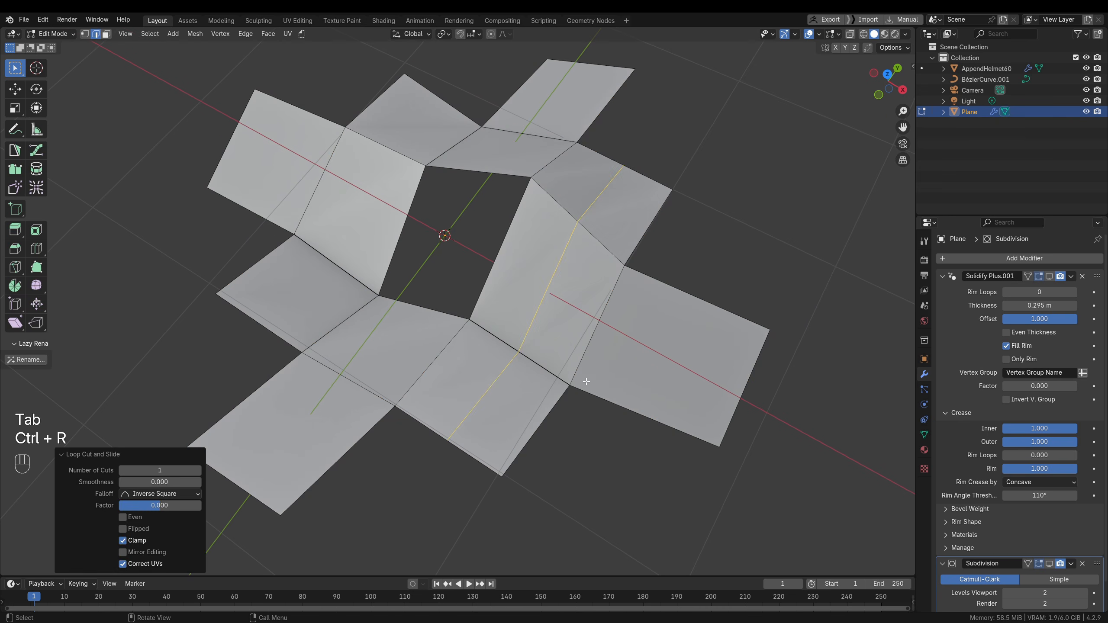
{"action": "key", "text": "Tab"}
{"action": "scroll", "coordinate": [432, 418], "scroll_direction": "up", "scroll_amount": 2}
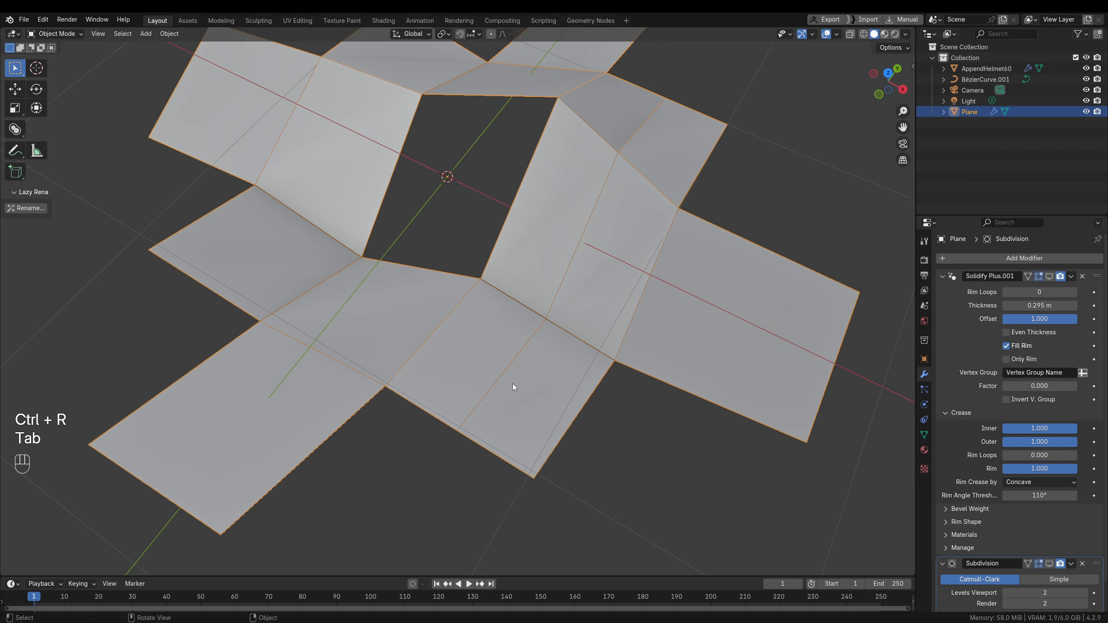
Show the Subdivision and Solidify Plus modifiers in the viewport again and inspect the creased concave corners
{"action": "left_click", "coordinate": [1048, 563]}
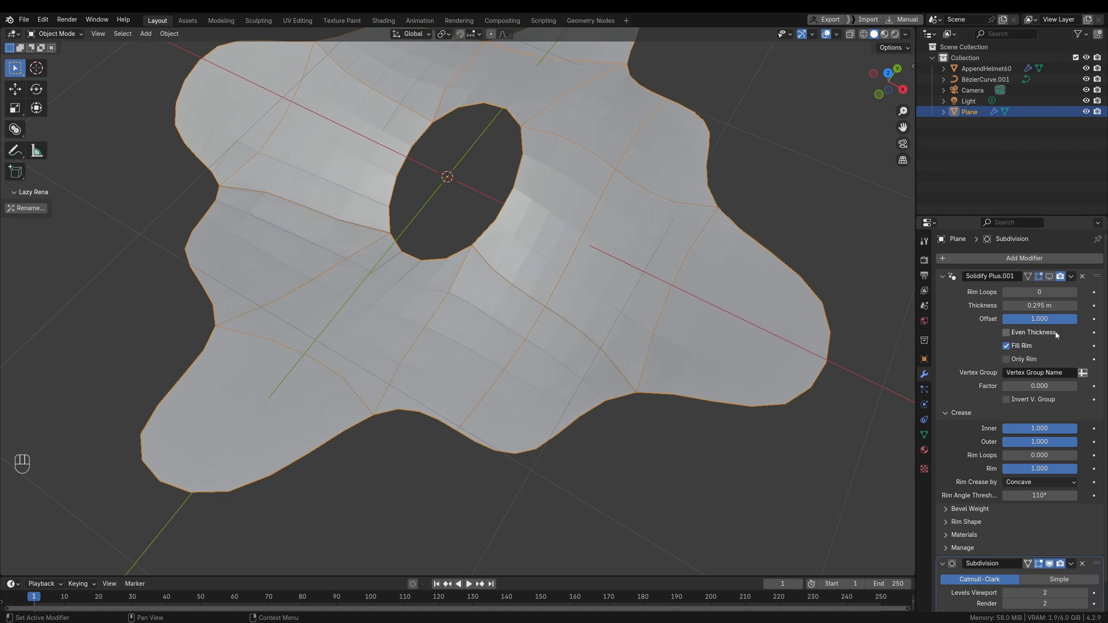
{"action": "left_click", "coordinate": [1048, 275]}
{"action": "middle_click_drag", "start_coordinate": [462, 341], "coordinate": [448, 347]}
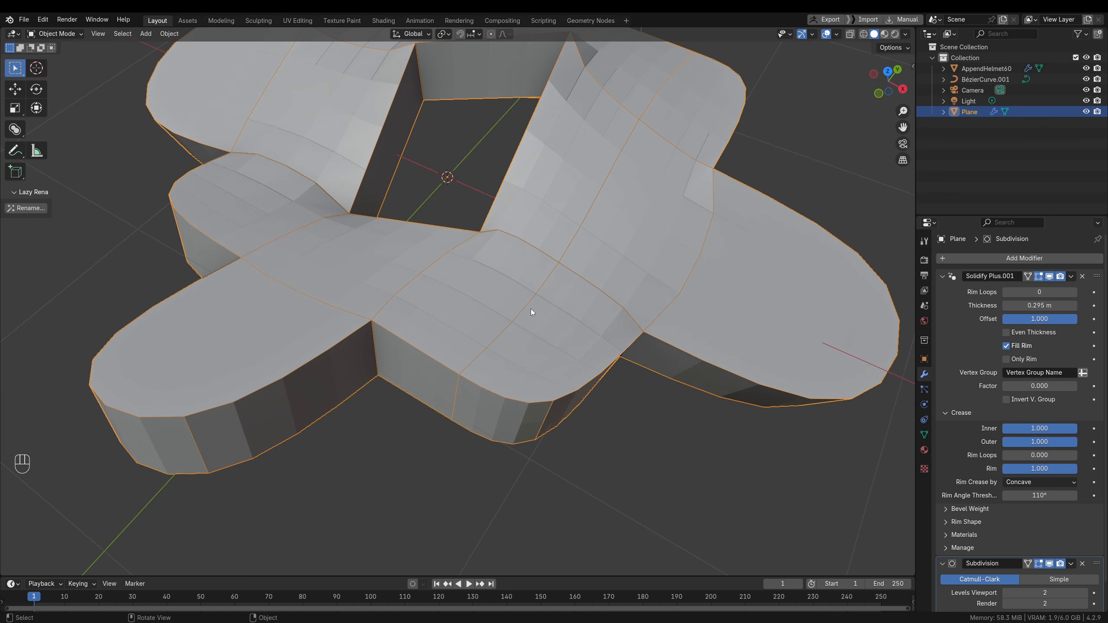
{"action": "middle_click_drag", "start_coordinate": [446, 395], "coordinate": [447, 342], "text": "shift"}
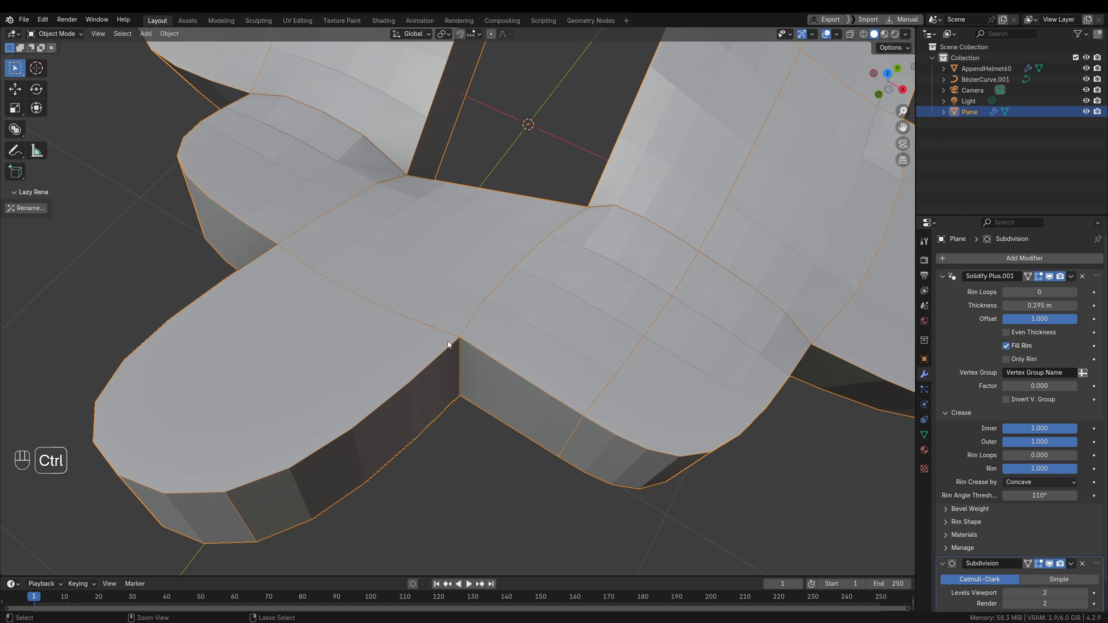
{"action": "middle_click_drag", "start_coordinate": [439, 372], "coordinate": [502, 422], "text": "ctrl"}
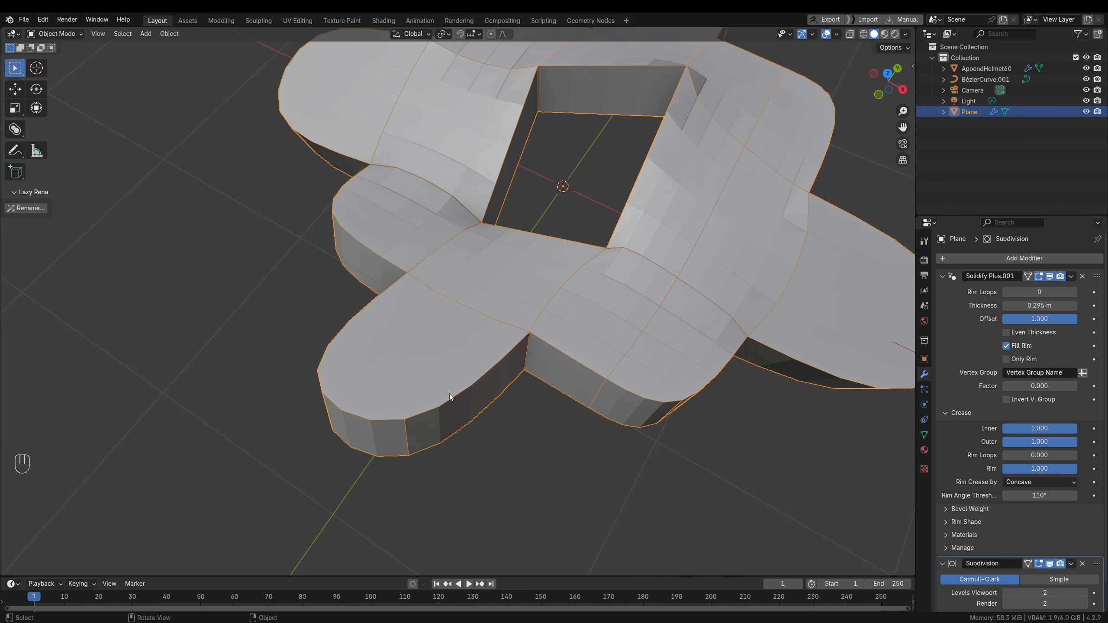
Switch Rim Crease by to Convex and inspect the outer corners of the plane's flaps
{"action": "left_click", "coordinate": [1036, 482]}
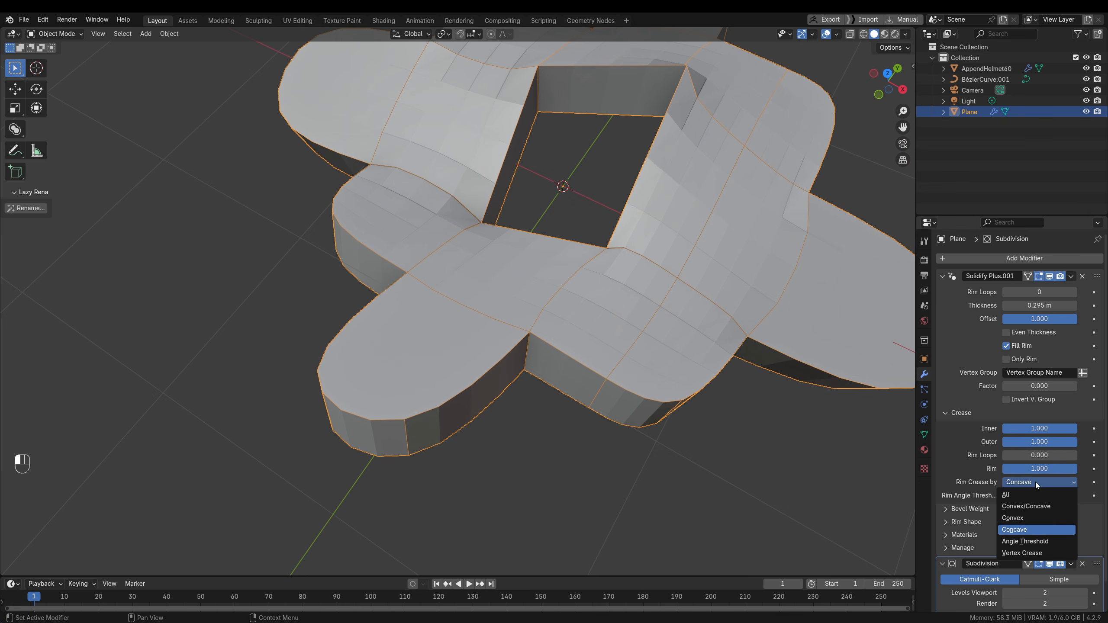
{"action": "left_click", "coordinate": [1021, 518]}
{"action": "middle_click_drag", "start_coordinate": [303, 412], "coordinate": [508, 478], "text": "ctrl"}
{"action": "middle_click_drag", "start_coordinate": [435, 412], "coordinate": [434, 388]}
{"action": "middle_click_drag", "start_coordinate": [480, 454], "coordinate": [619, 402], "text": "ctrl"}
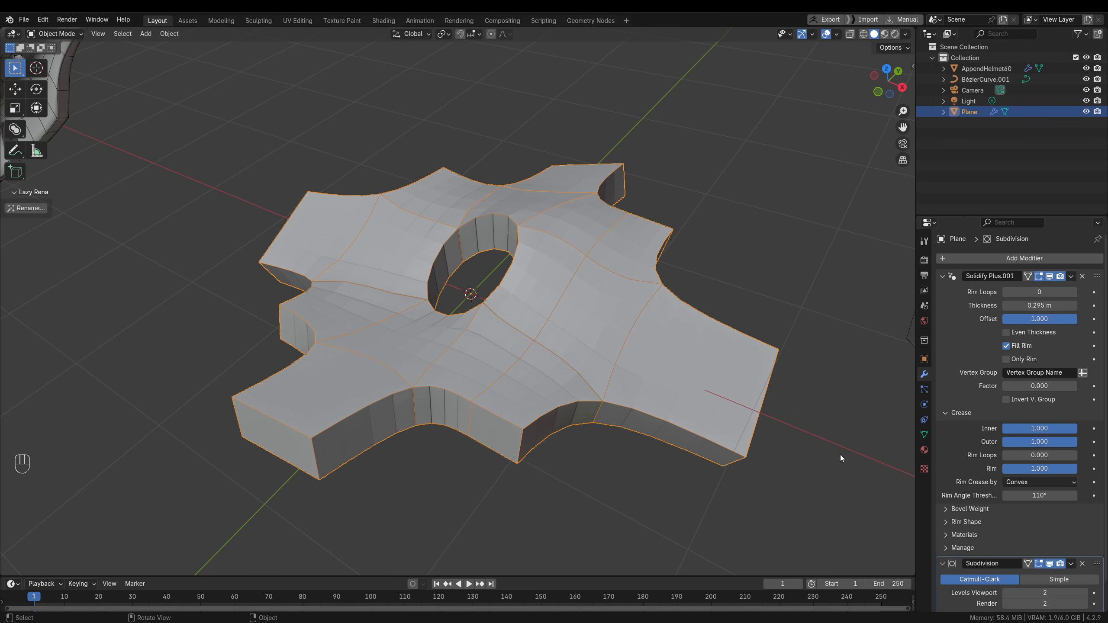
Set Rim Crease by to Vertex Crease and apply a Vertex Crease of 1.000 to the two end vertices of the plane's -Y flap
{"action": "left_click", "coordinate": [1039, 482]}
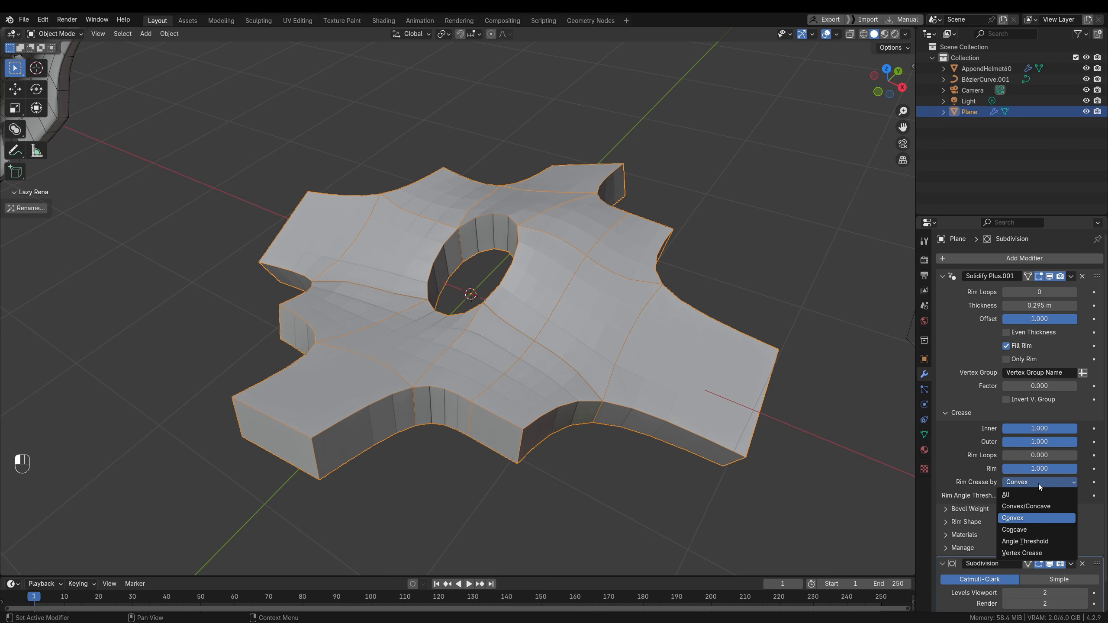
{"action": "left_click", "coordinate": [1019, 553]}
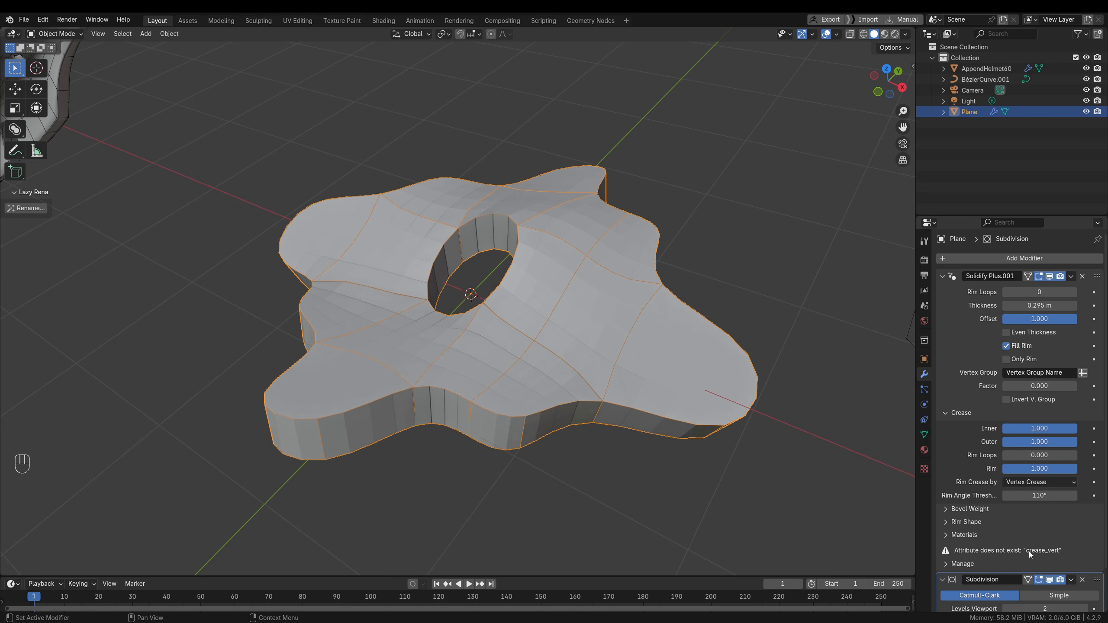
{"action": "key", "text": "Tab"}
{"action": "middle_click_drag", "start_coordinate": [513, 401], "coordinate": [531, 378], "text": "shift"}
{"action": "key", "text": "1"}
{"action": "left_click", "coordinate": [263, 409], "text": "shift"}
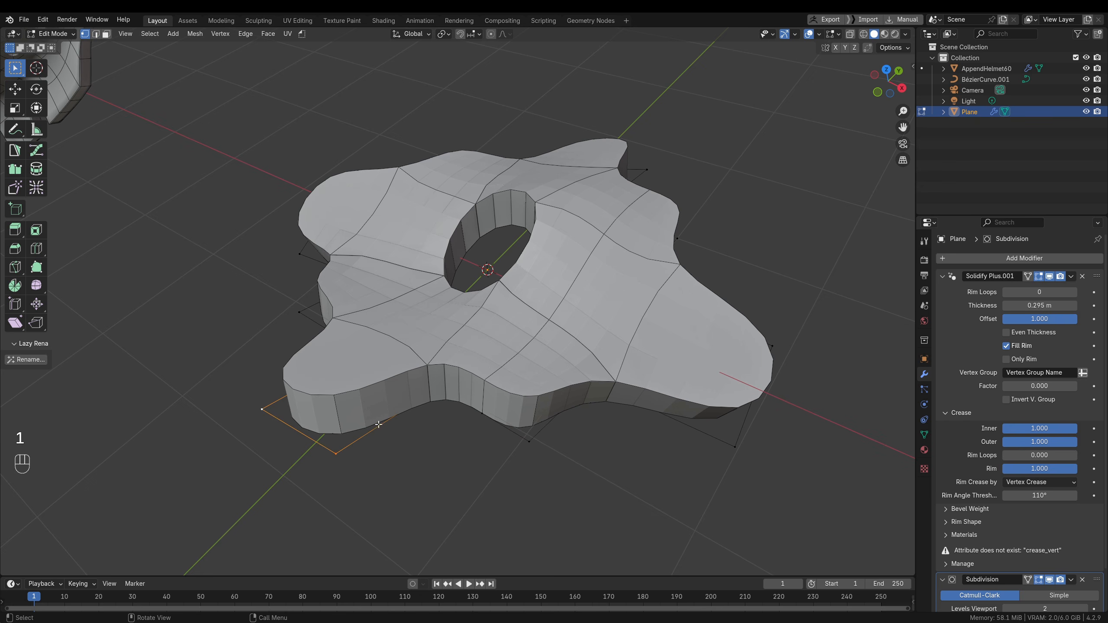
{"action": "right_click", "coordinate": [447, 376]}
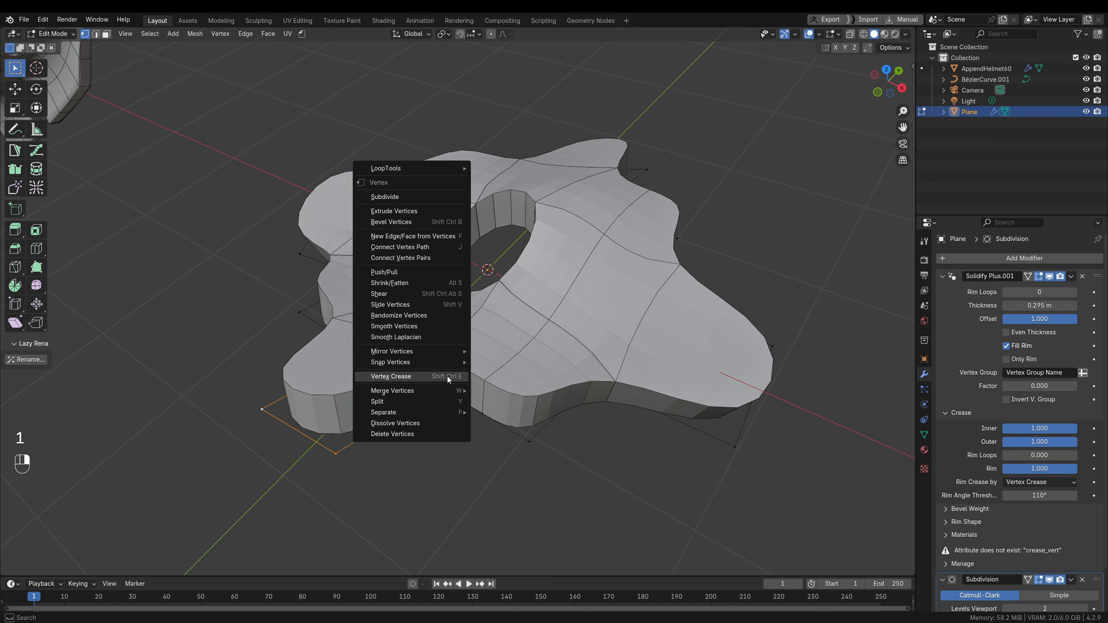
{"action": "left_click", "coordinate": [397, 377]}
{"action": "left_click", "coordinate": [457, 347]}
Apply Vertex Crease to the outer corner vertex between the -Y and +X flaps and to the two end vertices of the +X flap
{"action": "left_click", "coordinate": [529, 442]}
{"action": "right_click", "coordinate": [637, 427]}
{"action": "left_click", "coordinate": [636, 427]}
{"action": "left_click", "coordinate": [743, 432]}
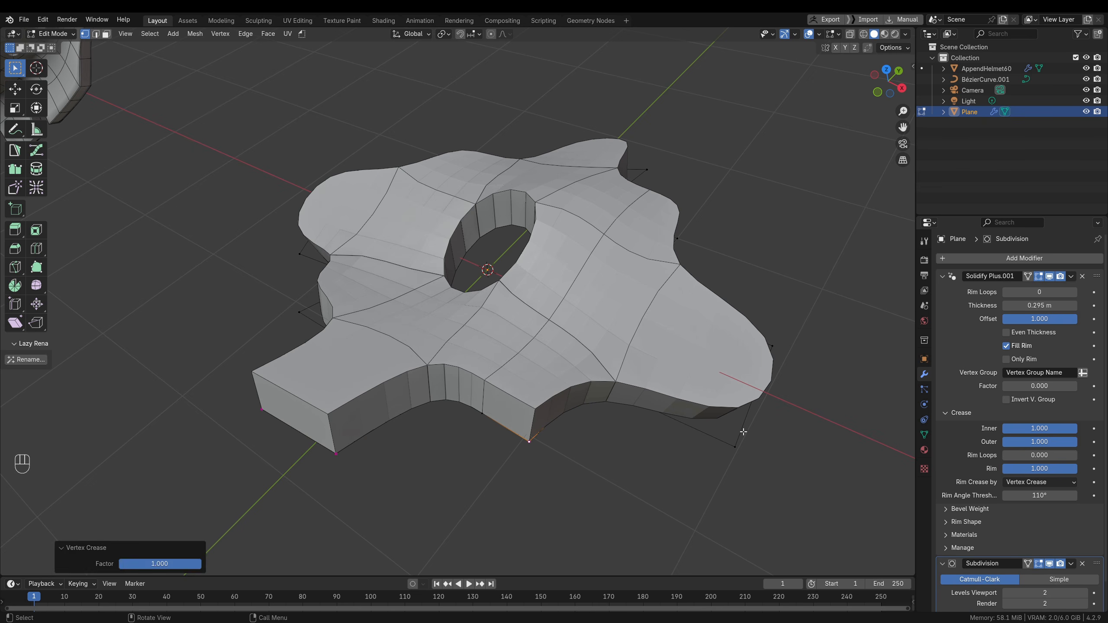
{"action": "left_click", "coordinate": [735, 446]}
{"action": "left_click", "coordinate": [772, 347], "text": "shift"}
{"action": "middle_click_drag", "start_coordinate": [771, 353], "coordinate": [621, 411], "text": "shift"}
{"action": "right_click", "coordinate": [620, 410]}
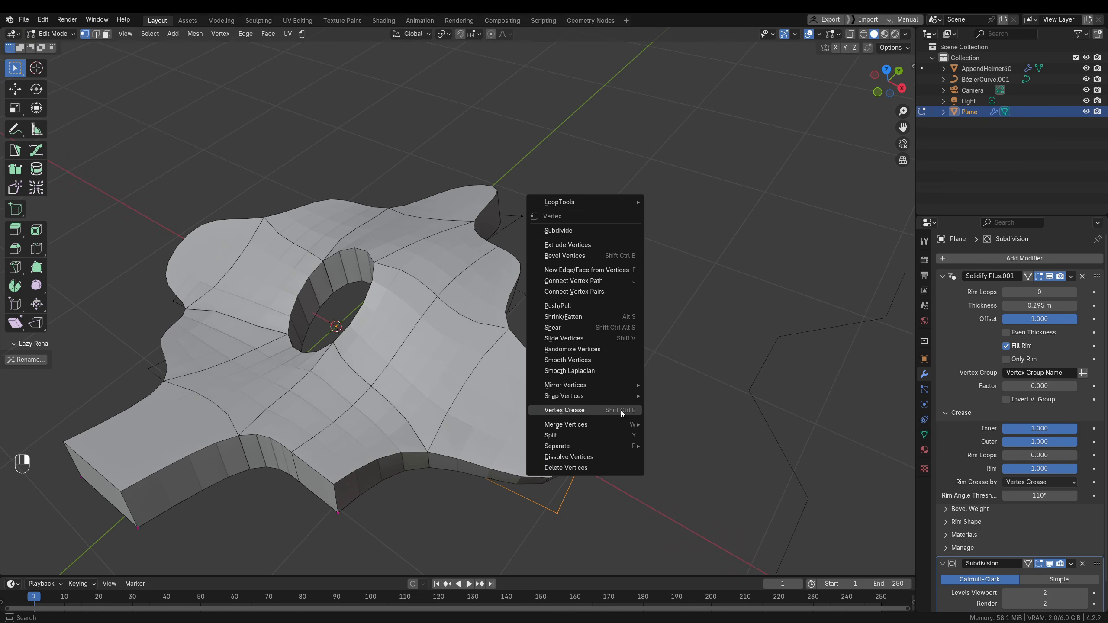
{"action": "left_click", "coordinate": [620, 410]}
{"action": "left_click", "coordinate": [694, 401]}
Crease the two end vertices of the -X flap and the corner vertex between the -X and -Y flaps, and return to Object Mode
{"action": "middle_click_drag", "start_coordinate": [235, 399], "coordinate": [642, 281], "text": "shift"}
{"action": "left_click", "coordinate": [409, 409]}
{"action": "left_click", "coordinate": [409, 300], "text": "shift"}
{"action": "key", "text": "ctrl+shift+e"}
{"action": "left_click", "coordinate": [614, 387]}
{"action": "middle_click_drag", "start_coordinate": [614, 387], "coordinate": [405, 407], "text": "shift"}
{"action": "left_click", "coordinate": [403, 436]}
{"action": "key", "text": "ctrl+shift+e"}
{"action": "left_click", "coordinate": [705, 421]}
{"action": "middle_click_drag", "start_coordinate": [705, 421], "coordinate": [552, 350]}
{"action": "key", "text": "Tab"}
{"action": "left_click", "coordinate": [527, 354]}
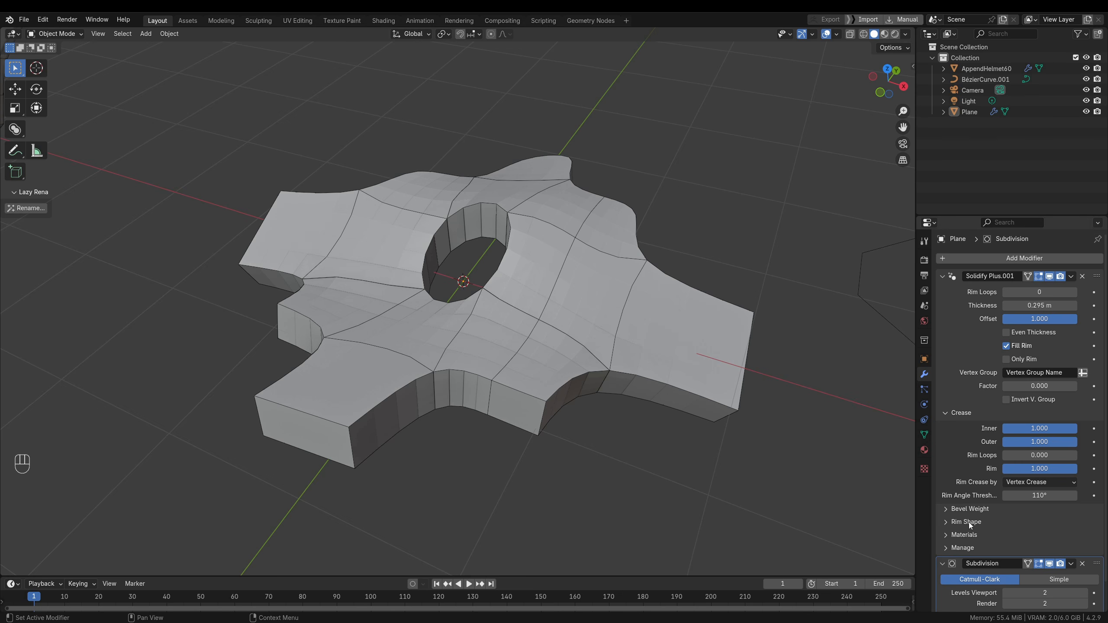
Collapse the Crease settings, expand the Solidify Plus Bevel Weight settings and hide the Subdivision modifier in the viewport
{"action": "left_click", "coordinate": [964, 413]}
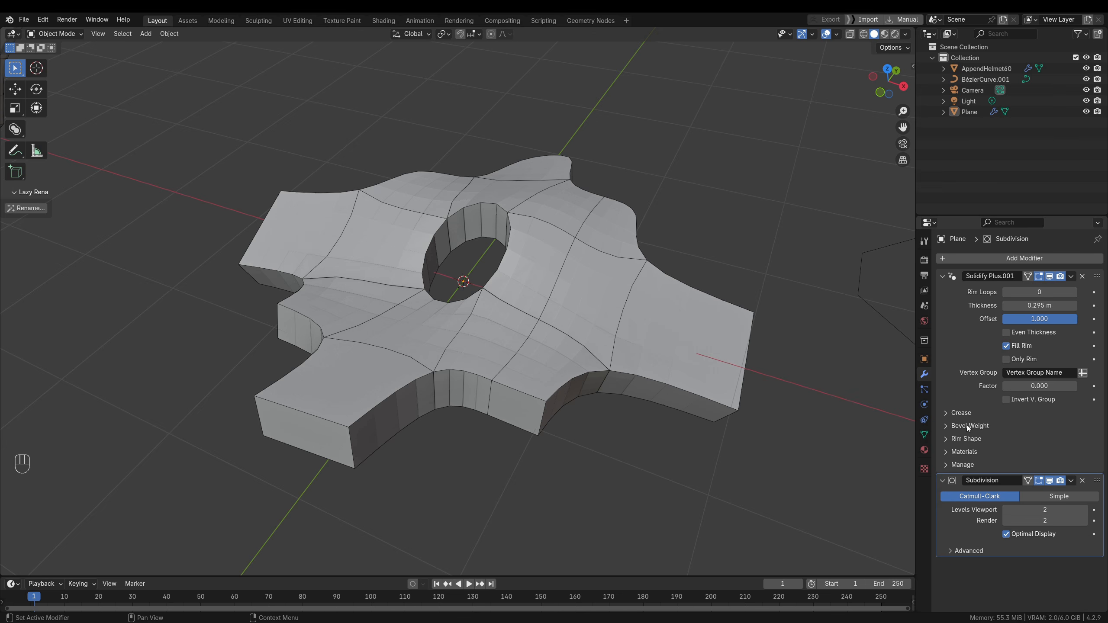
{"action": "left_click", "coordinate": [966, 425]}
{"action": "middle_click_drag", "start_coordinate": [657, 462], "coordinate": [656, 410], "text": "ctrl"}
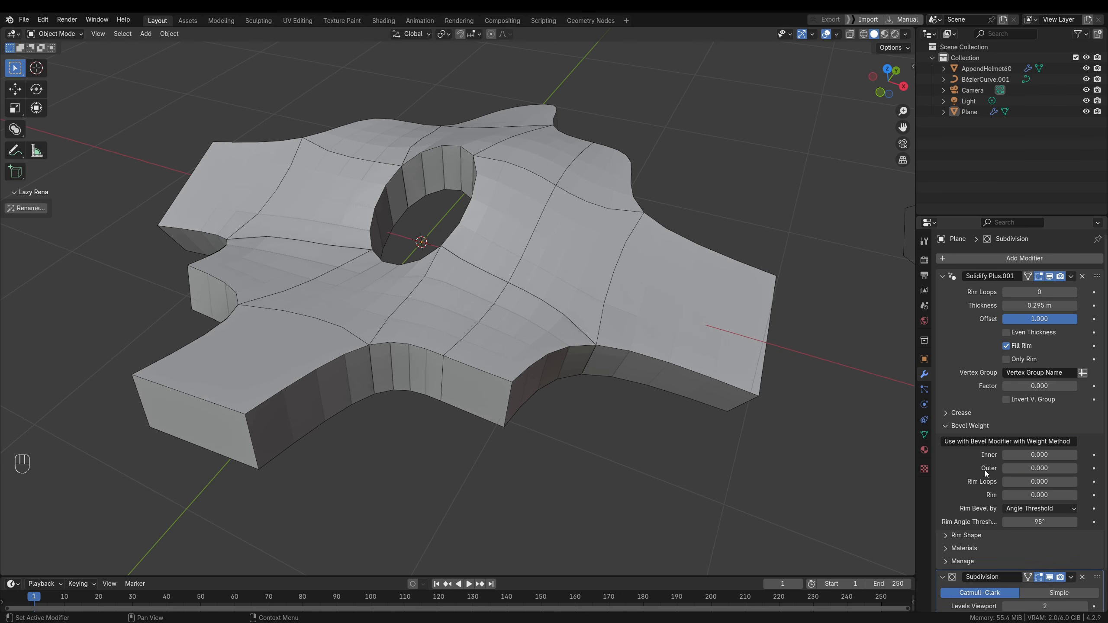
{"action": "scroll", "coordinate": [966, 498], "scroll_direction": "down", "scroll_amount": 3}
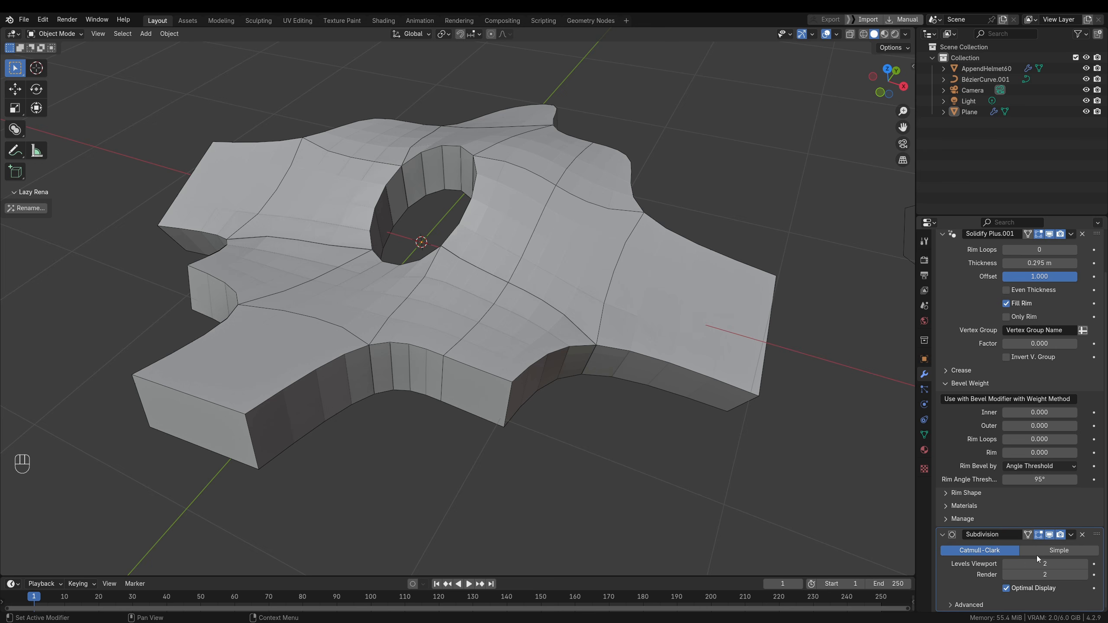
{"action": "left_click", "coordinate": [1050, 536]}
{"action": "scroll", "coordinate": [469, 367], "scroll_direction": "up", "scroll_amount": 2}
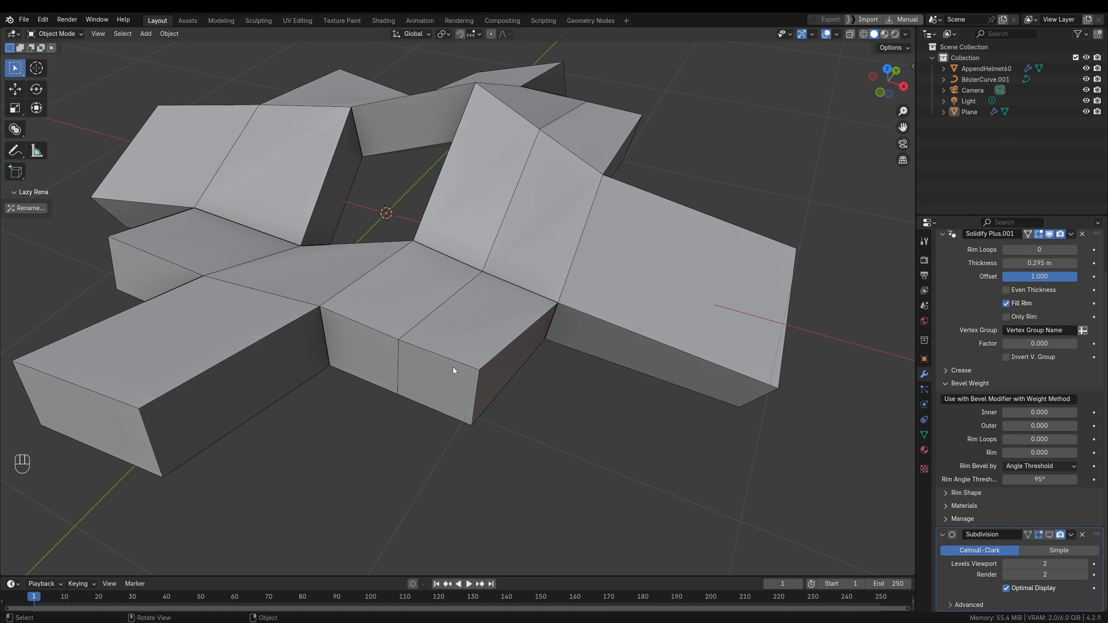
{"action": "scroll", "coordinate": [1003, 406], "scroll_direction": "up", "scroll_amount": 3}
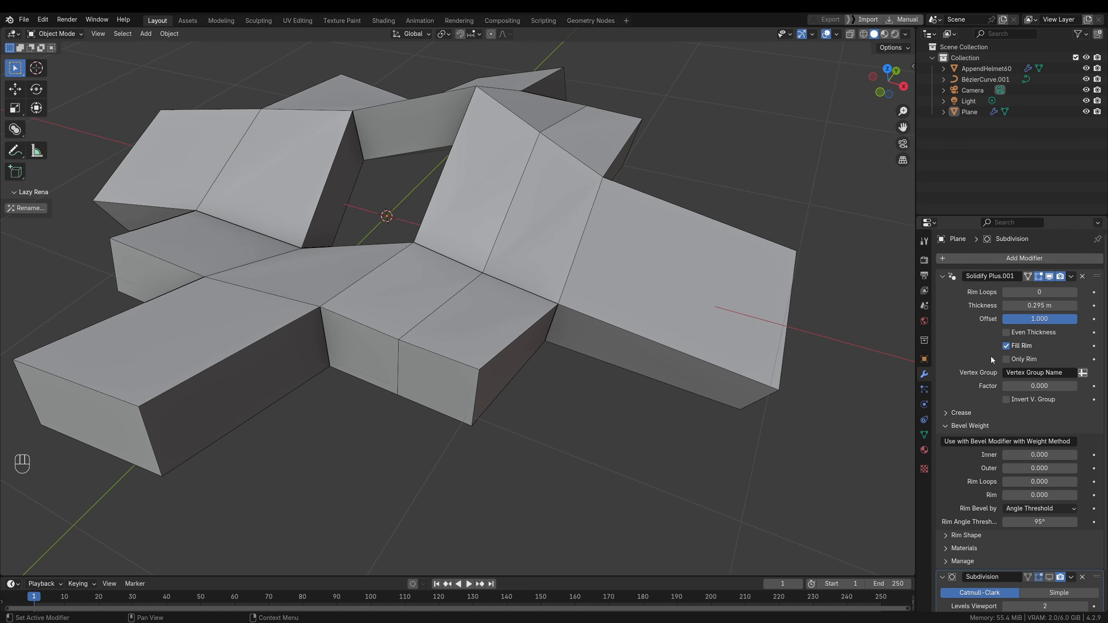
Add a Bevel modifier to the plane and set its Limit Method to Weight
{"action": "left_click", "coordinate": [985, 256]}
{"action": "mouse_move", "coordinate": [987, 257]}
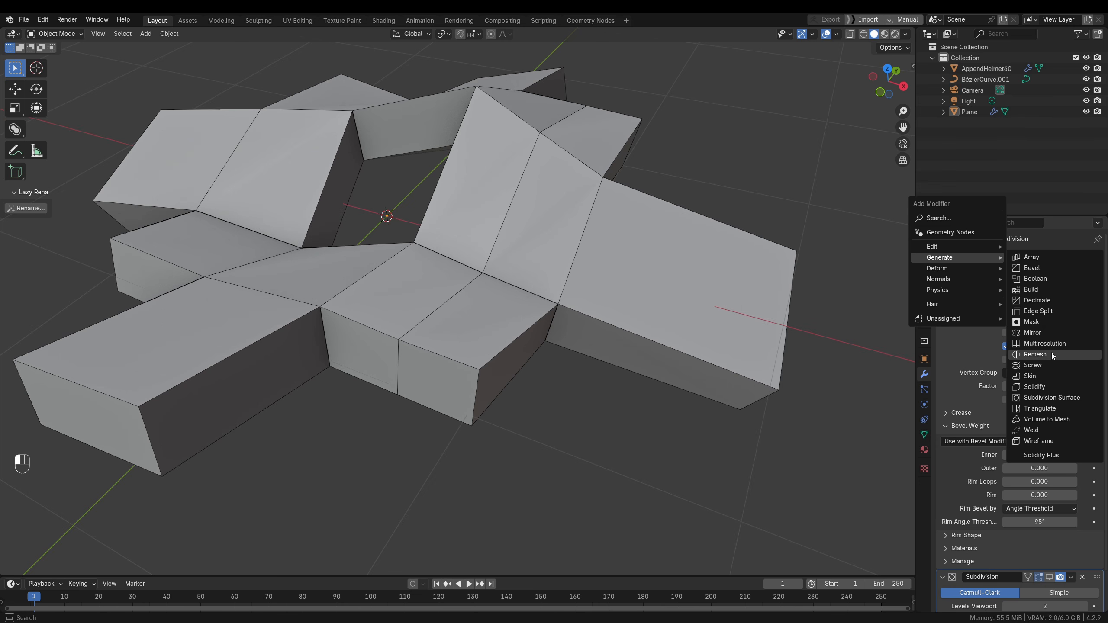
{"action": "left_click", "coordinate": [1049, 268]}
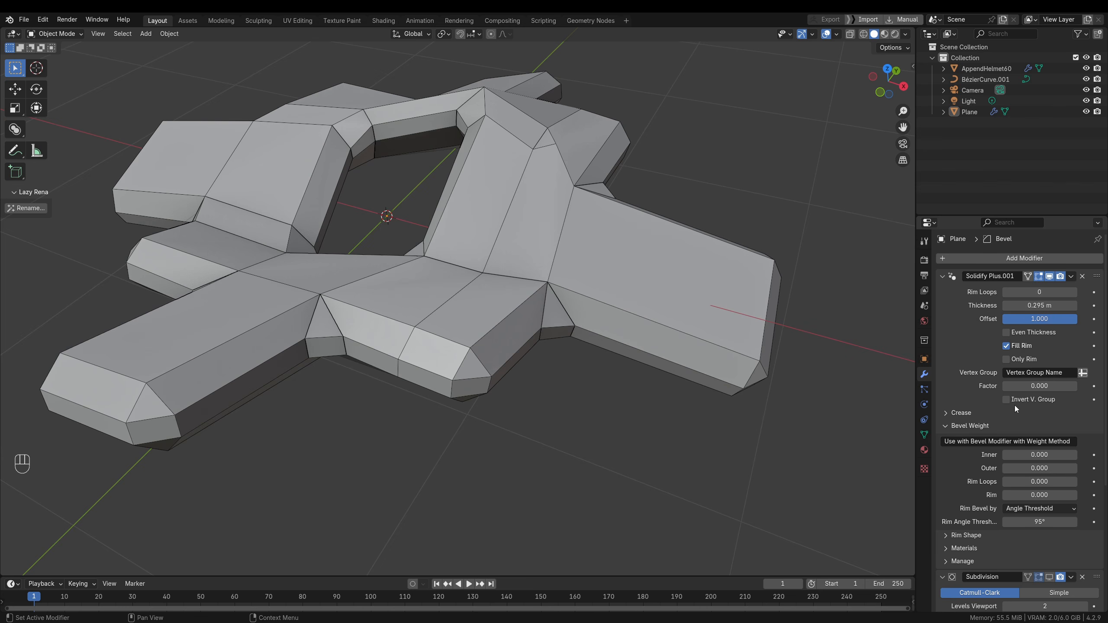
{"action": "scroll", "coordinate": [1014, 406], "scroll_direction": "down", "scroll_amount": 10}
{"action": "left_click", "coordinate": [942, 391]}
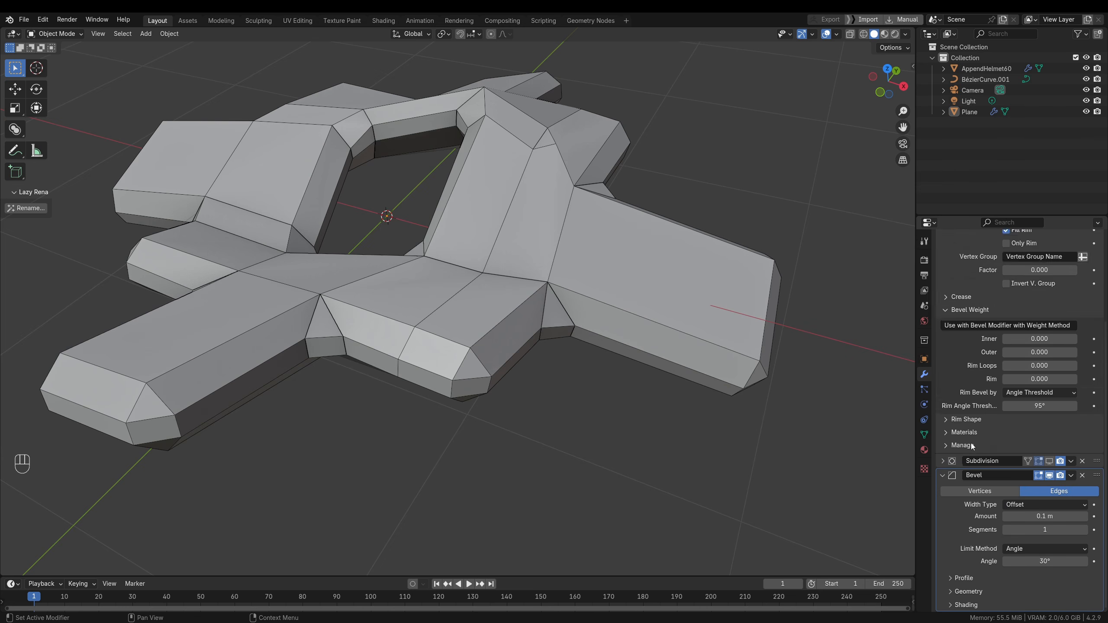
{"action": "left_click", "coordinate": [1023, 552]}
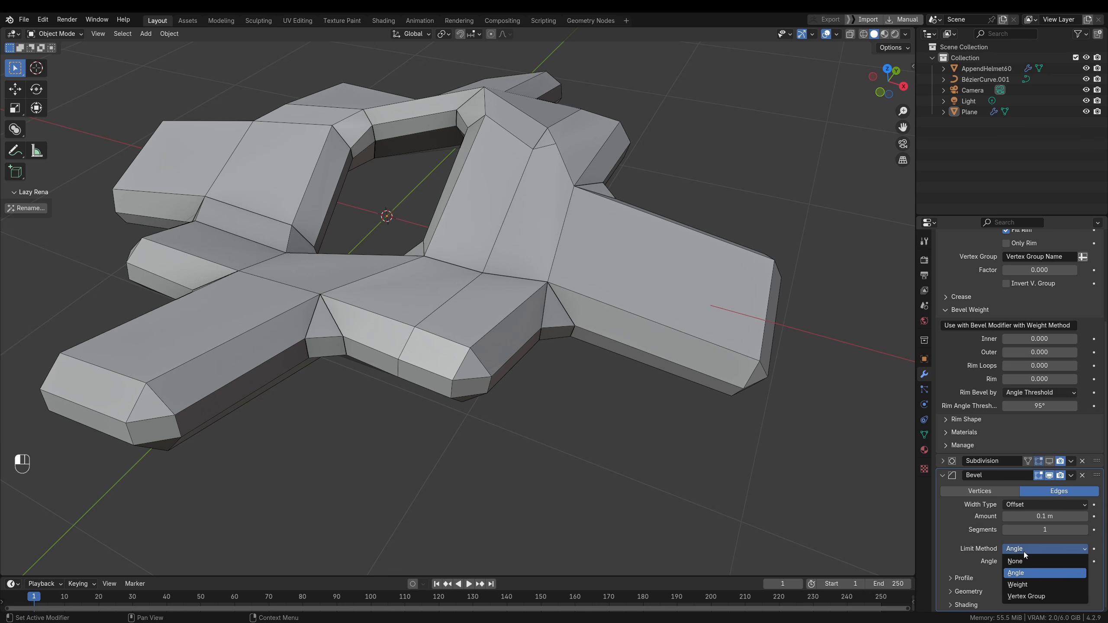
{"action": "left_click", "coordinate": [1023, 583]}
{"action": "middle_click_drag", "start_coordinate": [647, 407], "coordinate": [772, 445], "text": "shift"}
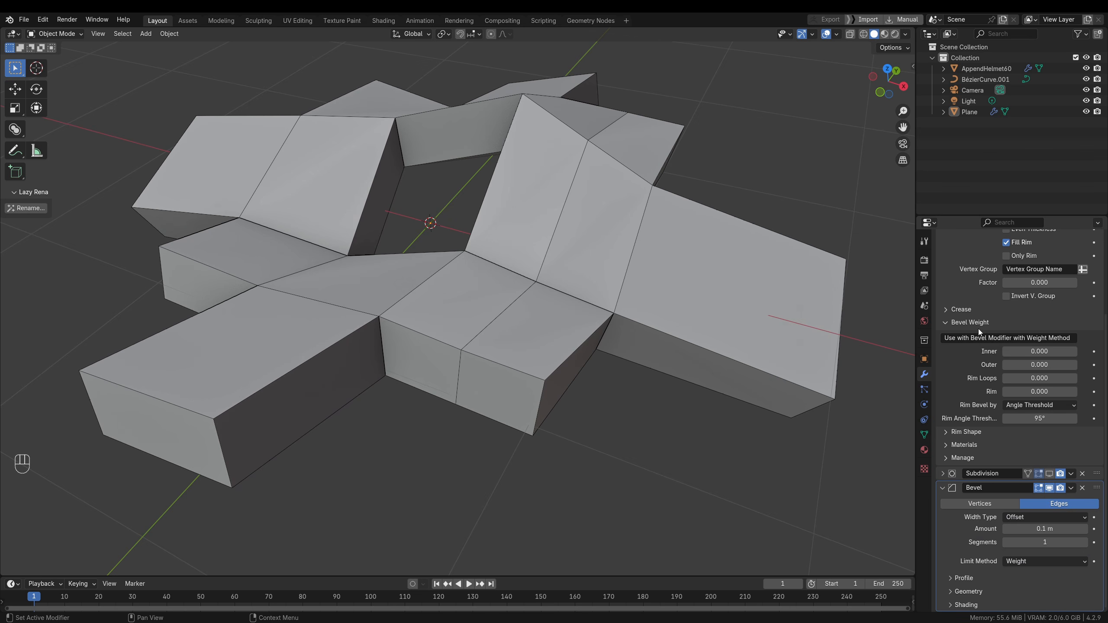
Set the Solidify Plus bevel weights to Inner 0.263, Outer 0.457 and Rim 0.474, with Rim Bevel by set to Vertex Crease
{"action": "left_click_drag", "start_coordinate": [1018, 354], "coordinate": [1034, 391]}
{"action": "left_click", "coordinate": [1035, 406]}
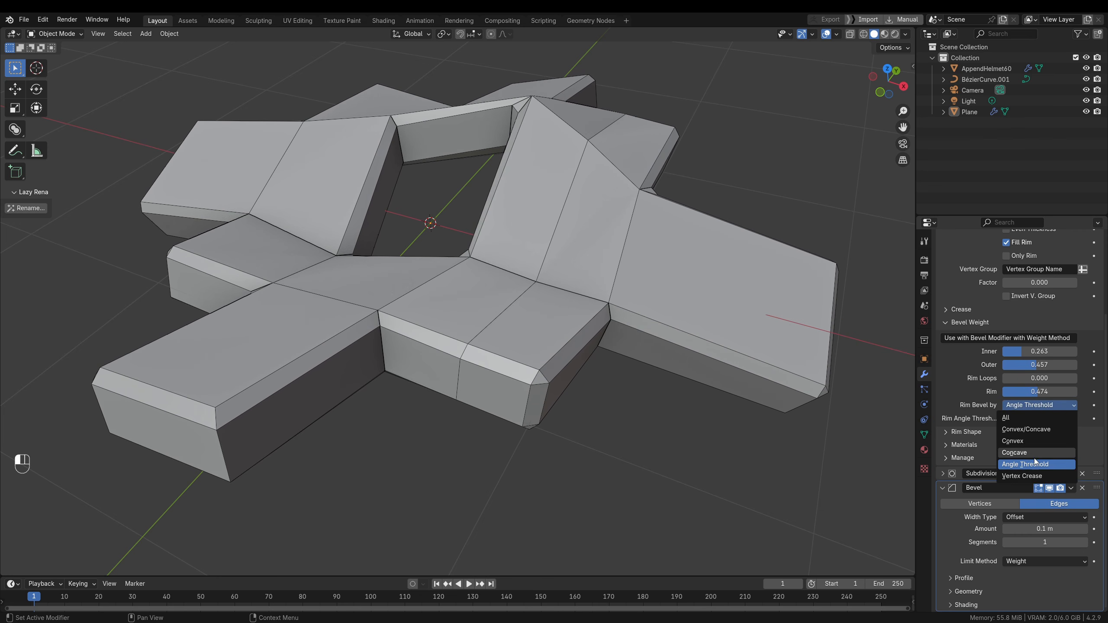
{"action": "left_click", "coordinate": [1026, 476]}
Move the Subdivision modifier below Bevel and set the Inner, Outer and Rim crease values to 0.000
{"action": "middle_click_drag", "start_coordinate": [523, 407], "coordinate": [633, 401], "text": "shift"}
{"action": "left_click_drag", "start_coordinate": [1095, 474], "coordinate": [1086, 604]}
{"action": "left_click", "coordinate": [964, 309]}
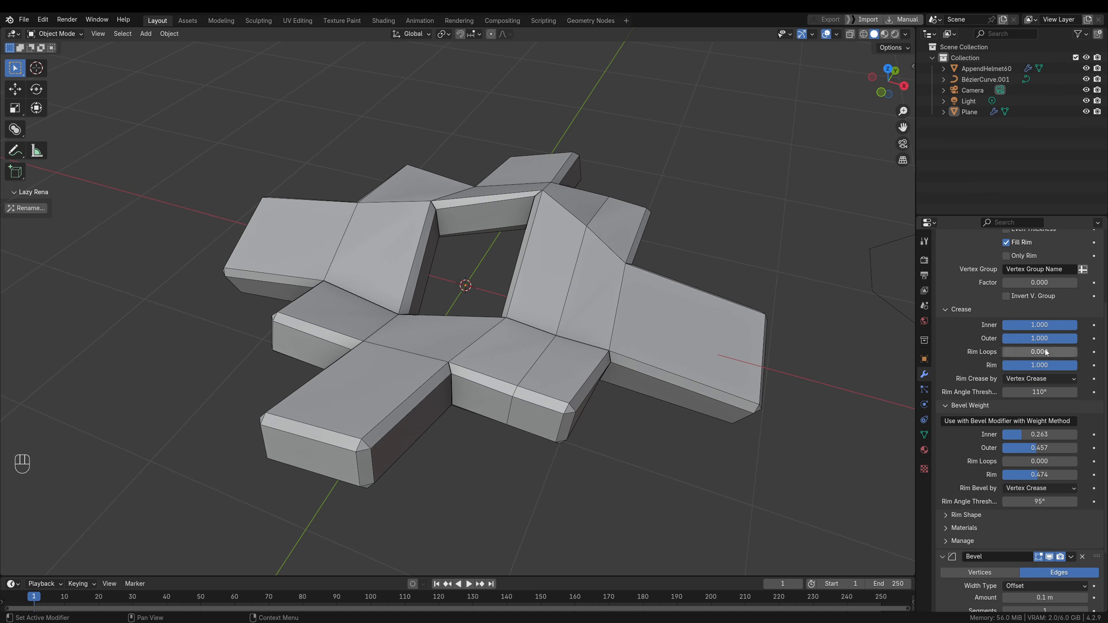
{"action": "left_click_drag", "start_coordinate": [1052, 324], "coordinate": [1002, 327]}
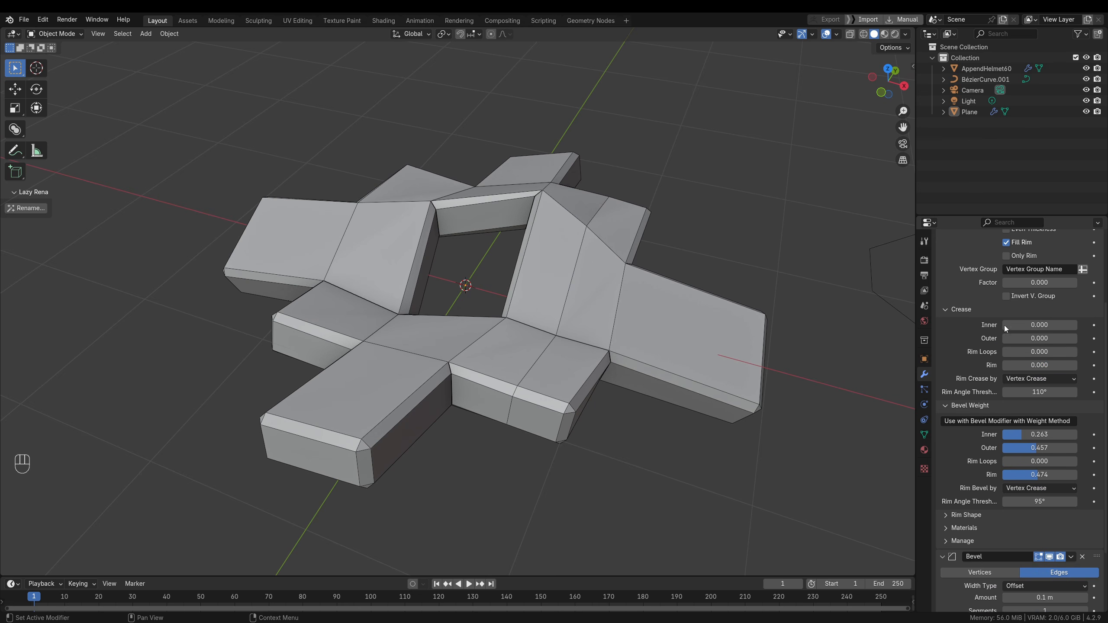
Show the Subdivision modifier in the viewport again and inspect the bevelled, subdivided plane
{"action": "scroll", "coordinate": [1021, 553], "scroll_direction": "down", "scroll_amount": 5}
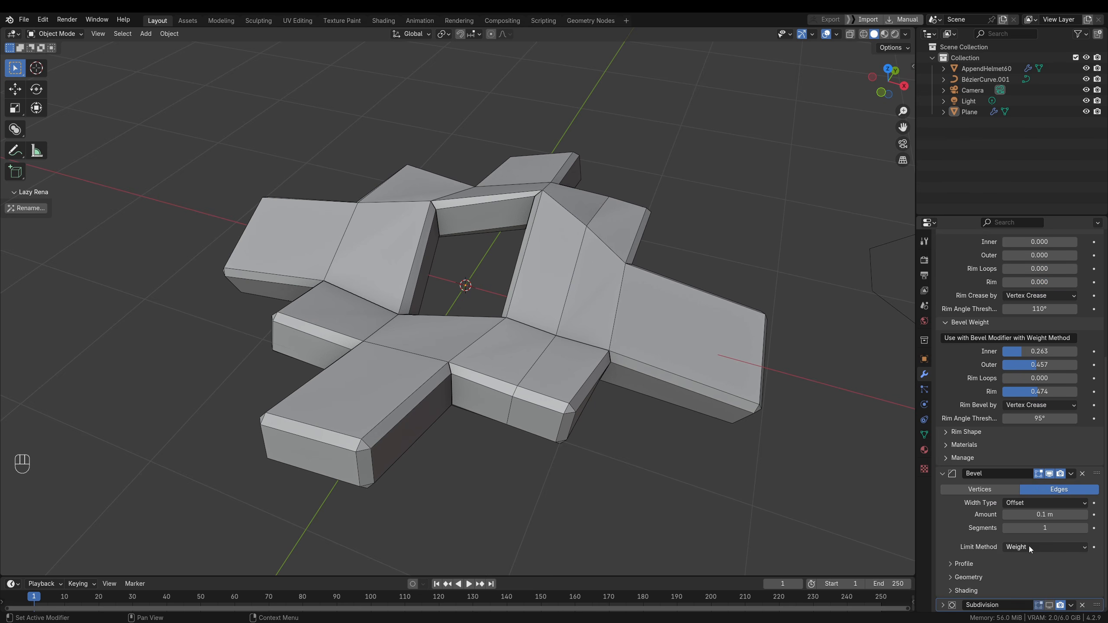
{"action": "left_click", "coordinate": [1049, 605]}
{"action": "middle_click_drag", "start_coordinate": [579, 388], "coordinate": [683, 335]}
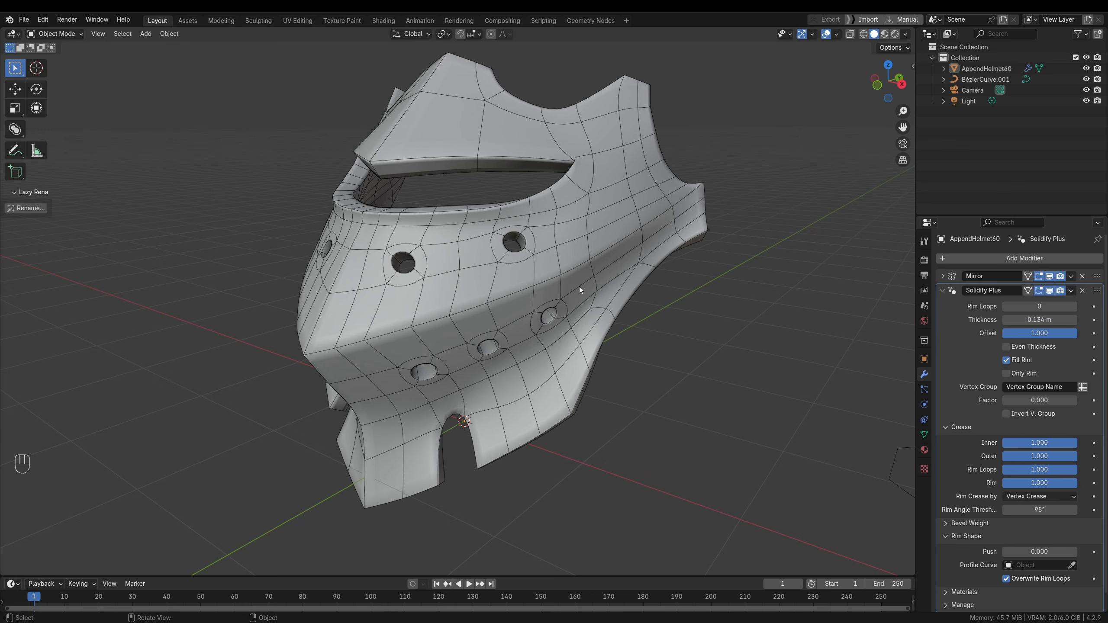
Select the helmet and hide its Subdivision modifier in the viewport
{"action": "left_click", "coordinate": [579, 286]}
{"action": "middle_click_drag", "start_coordinate": [610, 323], "coordinate": [468, 128]}
{"action": "scroll", "coordinate": [1015, 505], "scroll_direction": "down", "scroll_amount": 1}
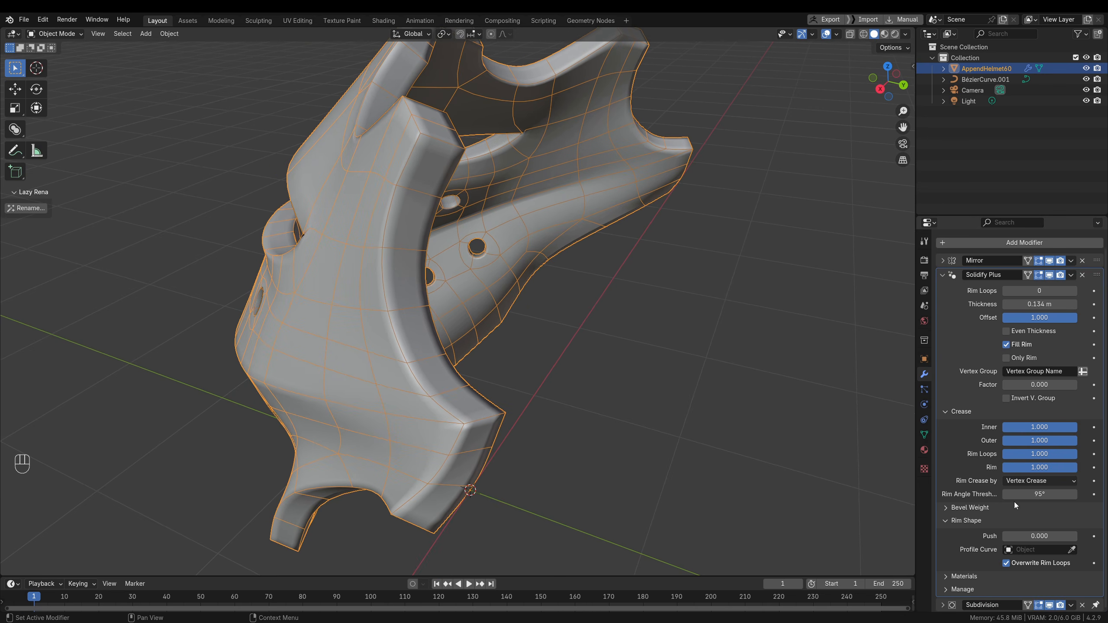
{"action": "left_click", "coordinate": [1049, 604]}
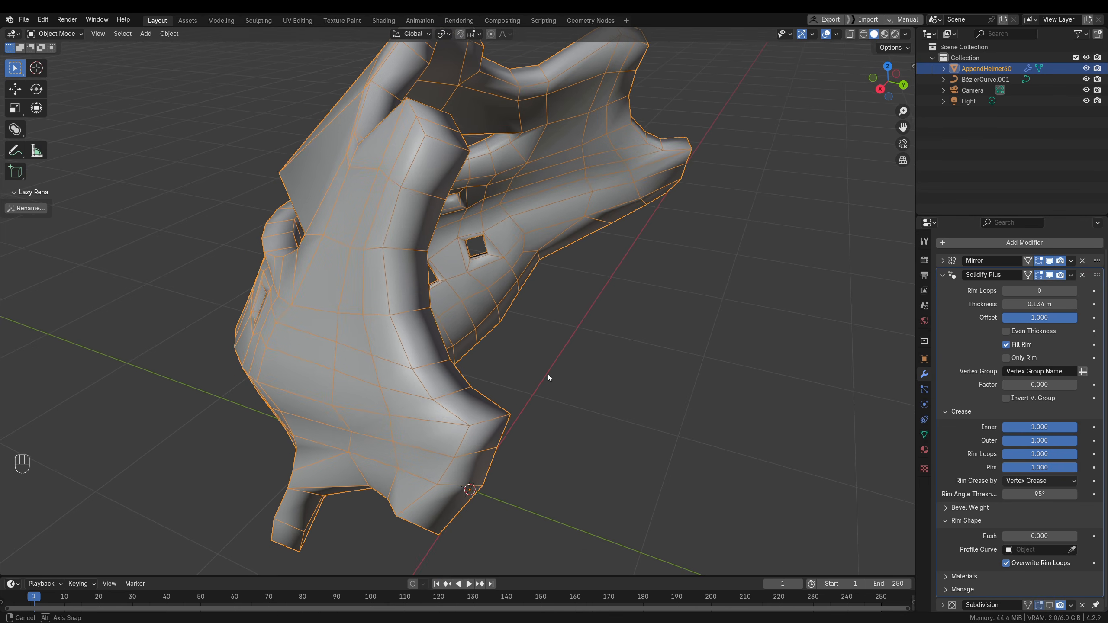
{"action": "middle_click_drag", "start_coordinate": [547, 374], "coordinate": [550, 362], "text": "shift"}
Set the helmet's Solidify Plus Rim Loops to 7 and its Rim Shape Push to 0.037
{"action": "left_click_drag", "start_coordinate": [1016, 291], "coordinate": [1043, 291], "text": "shift"}
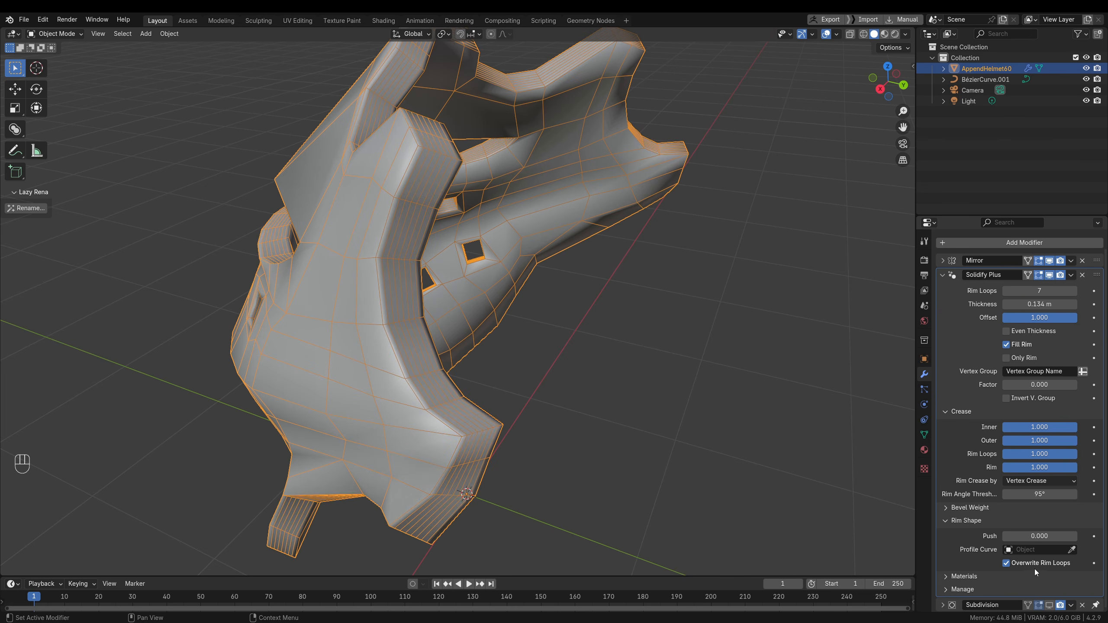
{"action": "left_click_drag", "start_coordinate": [1034, 535], "coordinate": [1064, 536], "text": "shift"}
{"action": "middle_click_drag", "start_coordinate": [384, 332], "coordinate": [418, 322]}
{"action": "left_click_drag", "start_coordinate": [1046, 535], "coordinate": [1038, 537], "text": "shift"}
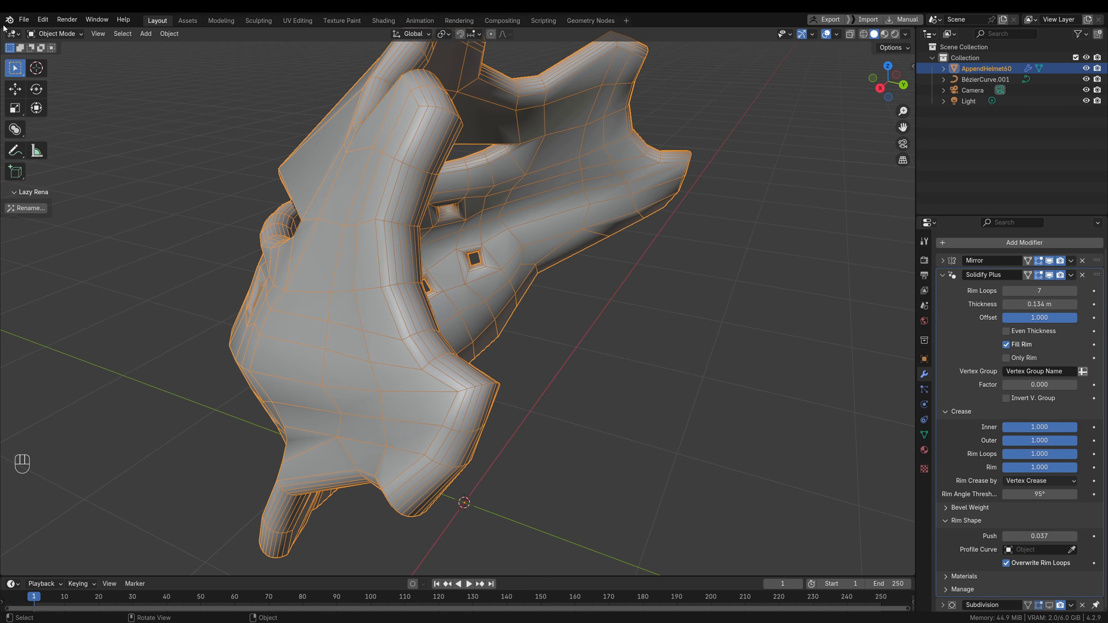
Split the 3D viewport into two side-by-side views of the helmet
{"action": "left_click_drag", "start_coordinate": [3, 28], "coordinate": [466, 60]}
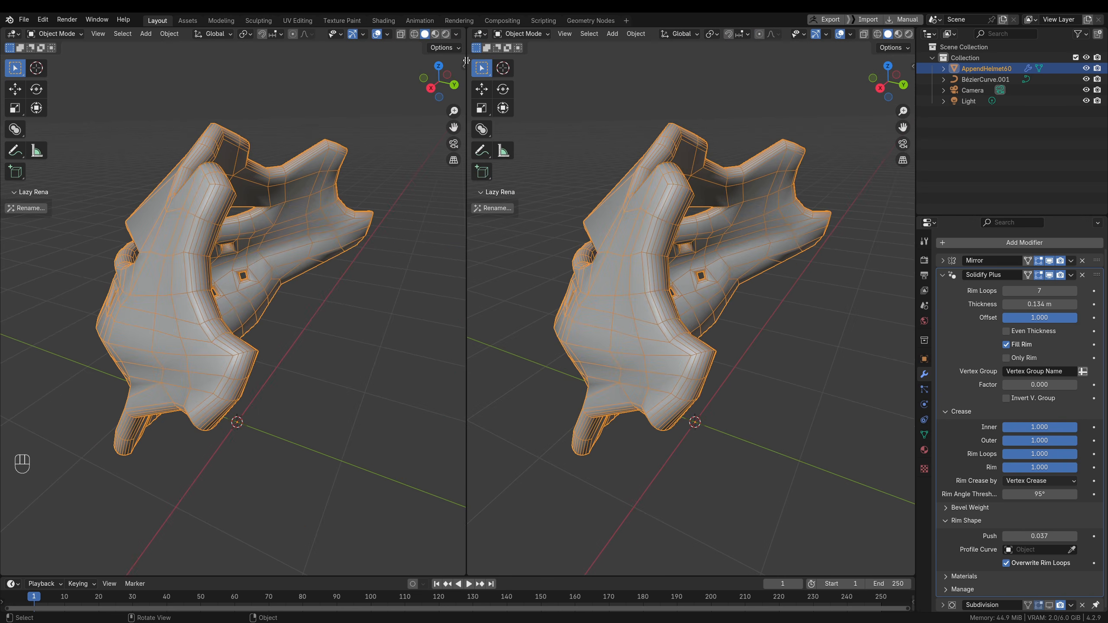
{"action": "scroll", "coordinate": [698, 355], "scroll_direction": "down", "scroll_amount": 5}
{"action": "middle_click_drag", "start_coordinate": [673, 277], "coordinate": [742, 377]}
{"action": "mouse_move", "coordinate": [208, 374]}
{"action": "middle_mouse_down"}
{"action": "mouse_move", "coordinate": [242, 388]}
{"action": "mouse_move", "coordinate": [207, 381]}
{"action": "middle_mouse_up"}
{"action": "middle_click_drag", "start_coordinate": [180, 236], "coordinate": [180, 220], "text": "ctrl"}
Delete the existing Bézier curve object from the scene
{"action": "middle_click_drag", "start_coordinate": [737, 441], "coordinate": [766, 448]}
{"action": "key", "text": "Tab"}
{"action": "left_click", "coordinate": [810, 395]}
{"action": "key", "text": "x"}
{"action": "middle_click_drag", "start_coordinate": [723, 404], "coordinate": [728, 420]}
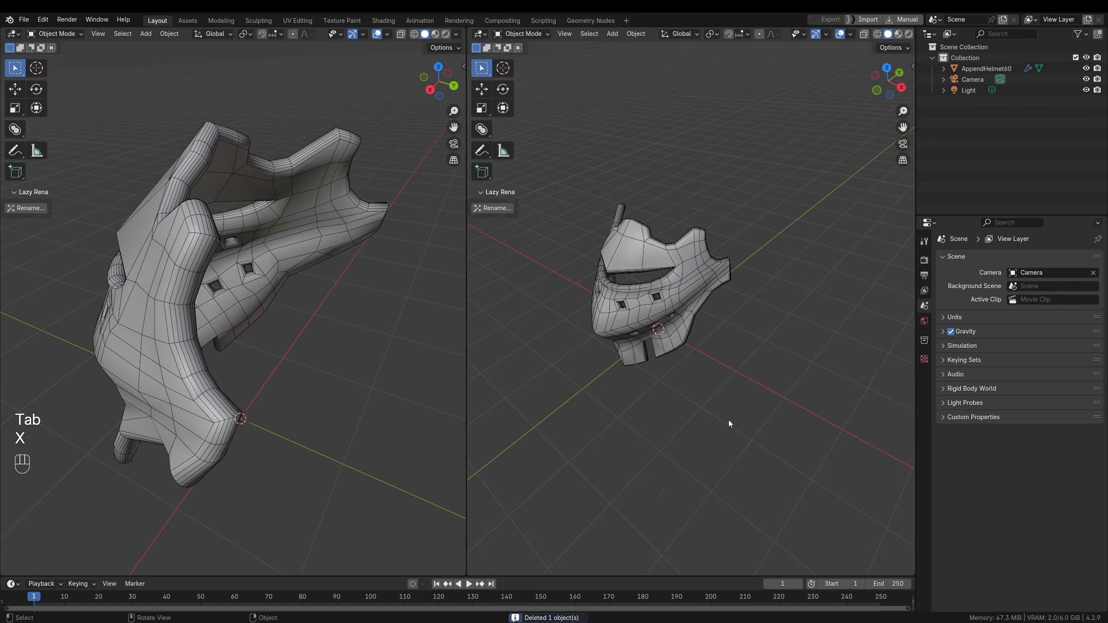
Add a new Bézier curve and move it about 3.33 m along X, clear of the helmet
{"action": "key", "text": "shift+a"}
{"action": "left_click", "coordinate": [772, 375]}
{"action": "middle_click_drag", "start_coordinate": [701, 382], "coordinate": [749, 362], "text": "shift"}
{"action": "key", "text": "g"}
{"action": "key", "text": "x"}
{"action": "left_click", "coordinate": [902, 428]}
Select the Bézier curve's first control point, return to Object Mode and snap the 3D cursor to the curve's origin
{"action": "middle_click_drag", "start_coordinate": [680, 332], "coordinate": [678, 428]}
{"action": "middle_click_drag", "start_coordinate": [677, 427], "coordinate": [694, 397], "text": "shift"}
{"action": "scroll", "coordinate": [734, 397], "scroll_direction": "up", "scroll_amount": 4}
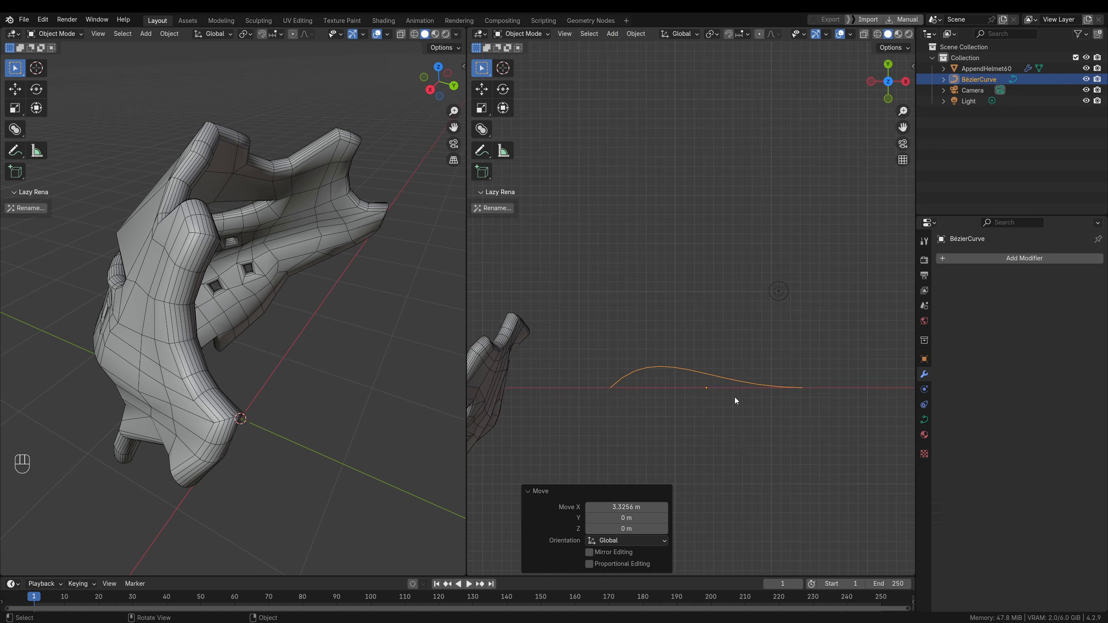
{"action": "scroll", "coordinate": [653, 387], "scroll_direction": "down", "scroll_amount": 3}
{"action": "middle_click_drag", "start_coordinate": [711, 354], "coordinate": [687, 362], "text": "shift"}
{"action": "scroll", "coordinate": [640, 411], "scroll_direction": "up", "scroll_amount": 4}
{"action": "middle_click_drag", "start_coordinate": [657, 401], "coordinate": [717, 384], "text": "shift"}
{"action": "key", "text": "Tab"}
{"action": "left_click", "coordinate": [611, 369]}
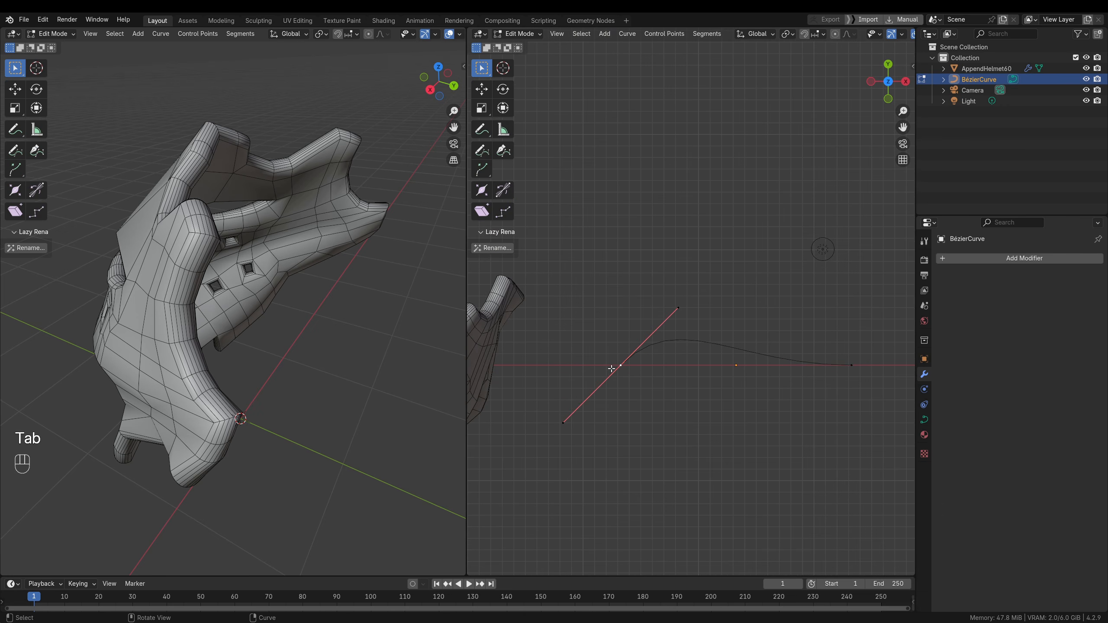
{"action": "key", "text": "Tab"}
{"action": "key", "text": "shift+s"}
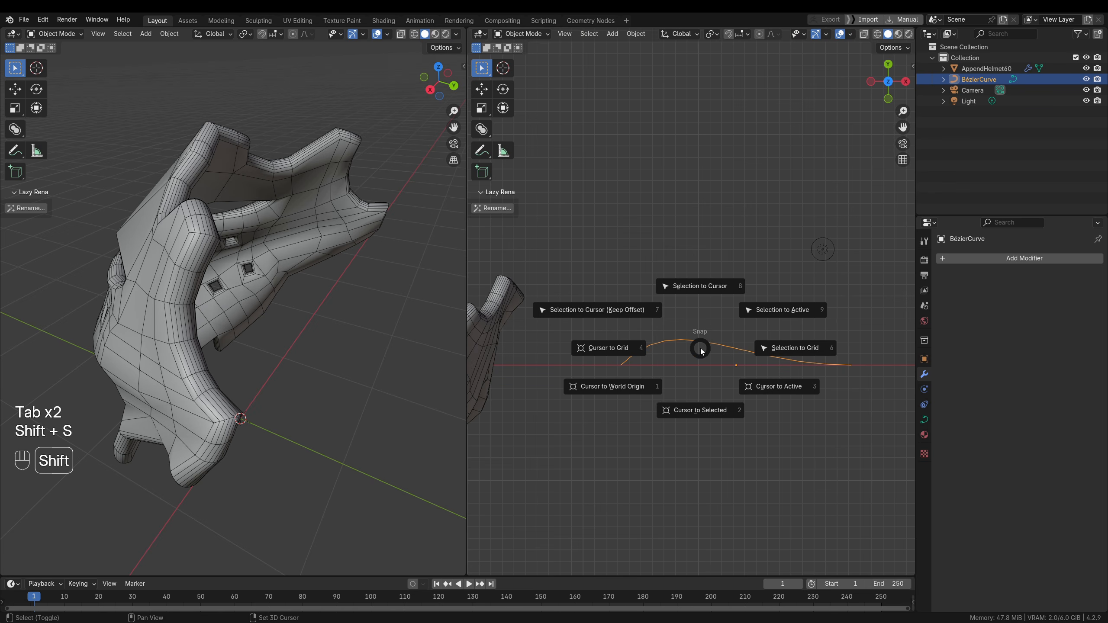
{"action": "left_click", "coordinate": [703, 405]}
Snap both control points of the Bézier curve, one after the other, to the 3D cursor
{"action": "key", "text": "Tab"}
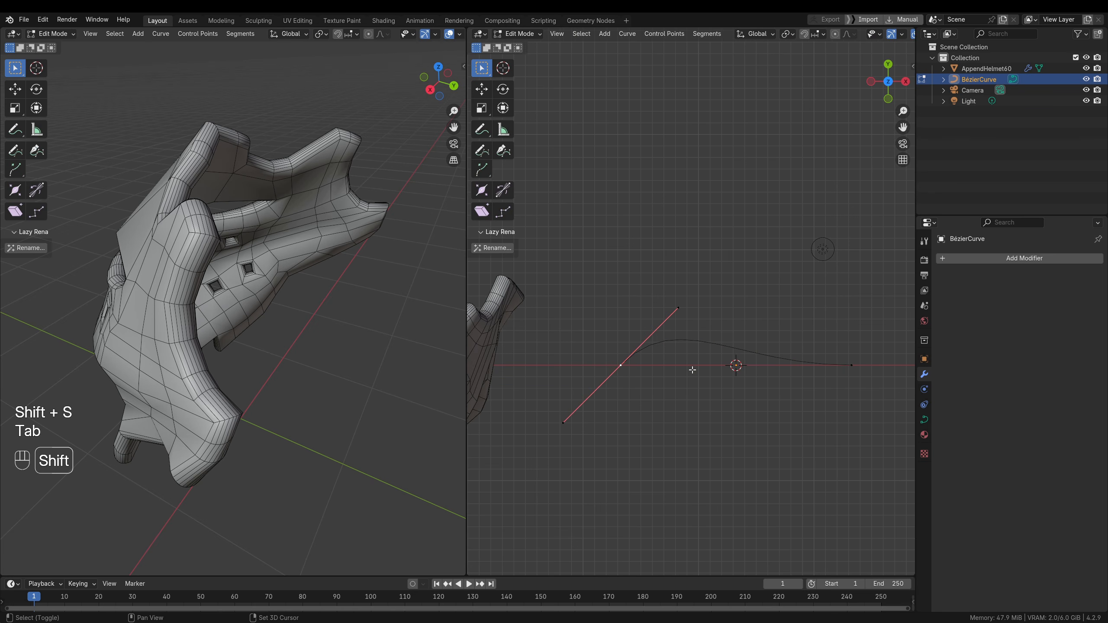
{"action": "key", "text": "shift+s"}
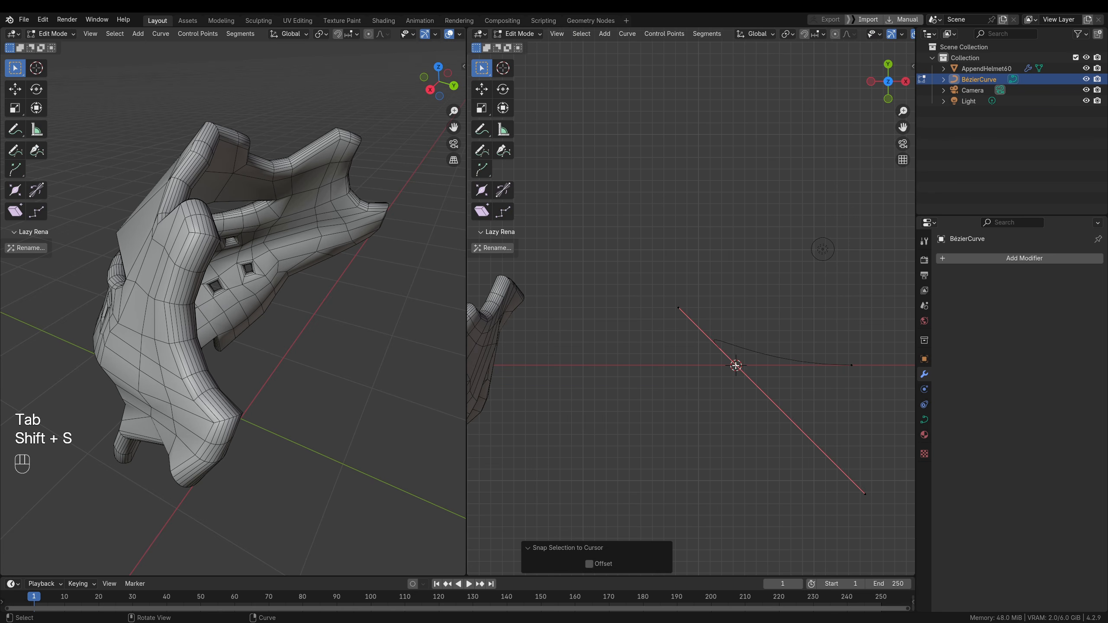
{"action": "middle_click_drag", "start_coordinate": [841, 369], "coordinate": [774, 376], "text": "shift"}
{"action": "left_click", "coordinate": [783, 373]}
{"action": "key", "text": "shift+s"}
{"action": "left_click", "coordinate": [776, 344]}
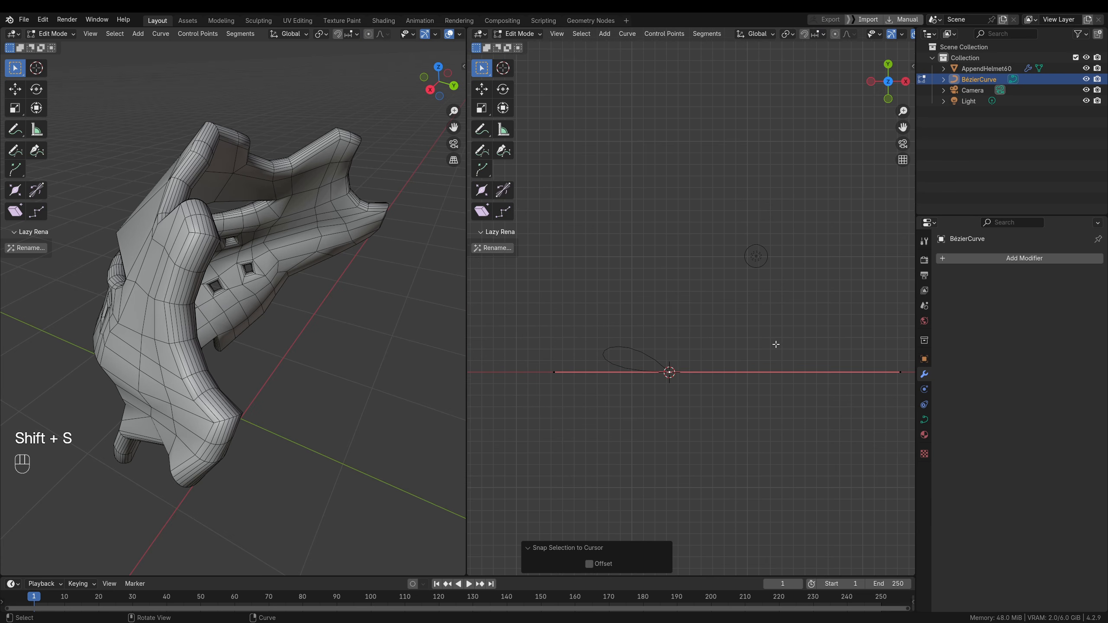
Move the curve's second control point about 2.29 m along Y from the origin
{"action": "key", "text": "g"}
{"action": "key", "text": "y"}
{"action": "left_click", "coordinate": [753, 81]}
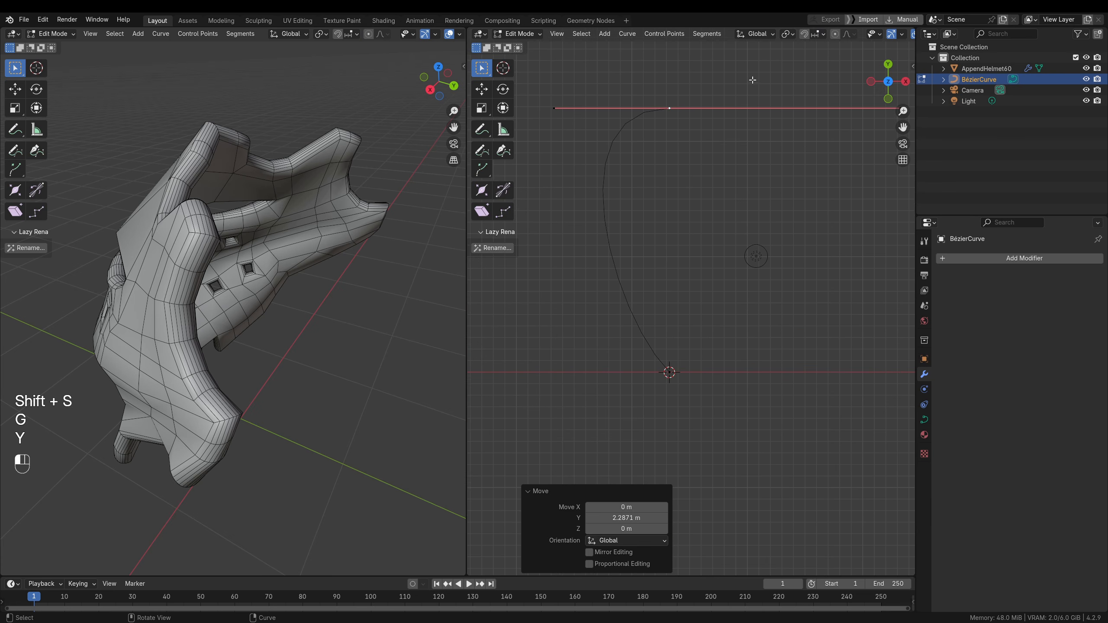
Select the whole Bézier curve and set its handle type to Automatic
{"action": "middle_click_drag", "start_coordinate": [666, 257], "coordinate": [681, 247], "text": "shift"}
{"action": "key", "text": "a"}
{"action": "key", "text": "v"}
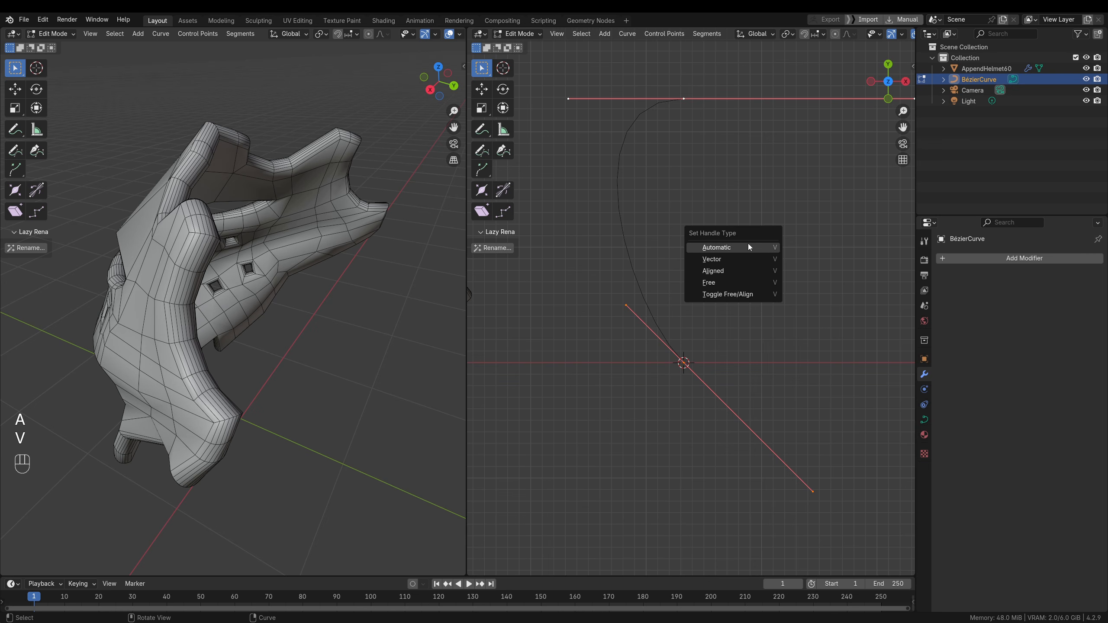
{"action": "left_click", "coordinate": [748, 245]}
Pull the two control points' inner handles to opposite sides to form an S-shaped profile, and return to Object Mode
{"action": "left_click", "coordinate": [684, 259]}
{"action": "key", "text": "g"}
{"action": "left_click", "coordinate": [786, 293]}
{"action": "left_click", "coordinate": [686, 202]}
{"action": "key", "text": "g"}
{"action": "left_click", "coordinate": [596, 180]}
{"action": "key", "text": "Tab"}
Pin the helmet's modifier properties, assign BézierCurve as the Solidify Plus profile curve, and turn off Overwrite Rim Loops
{"action": "left_click", "coordinate": [168, 215]}
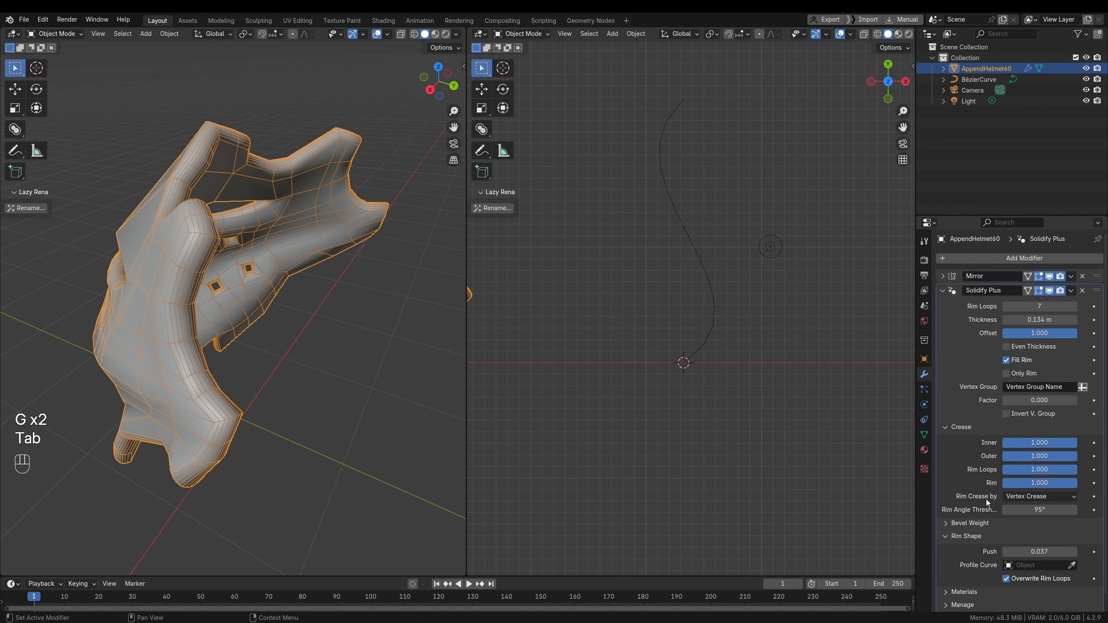
{"action": "left_click", "coordinate": [1097, 238]}
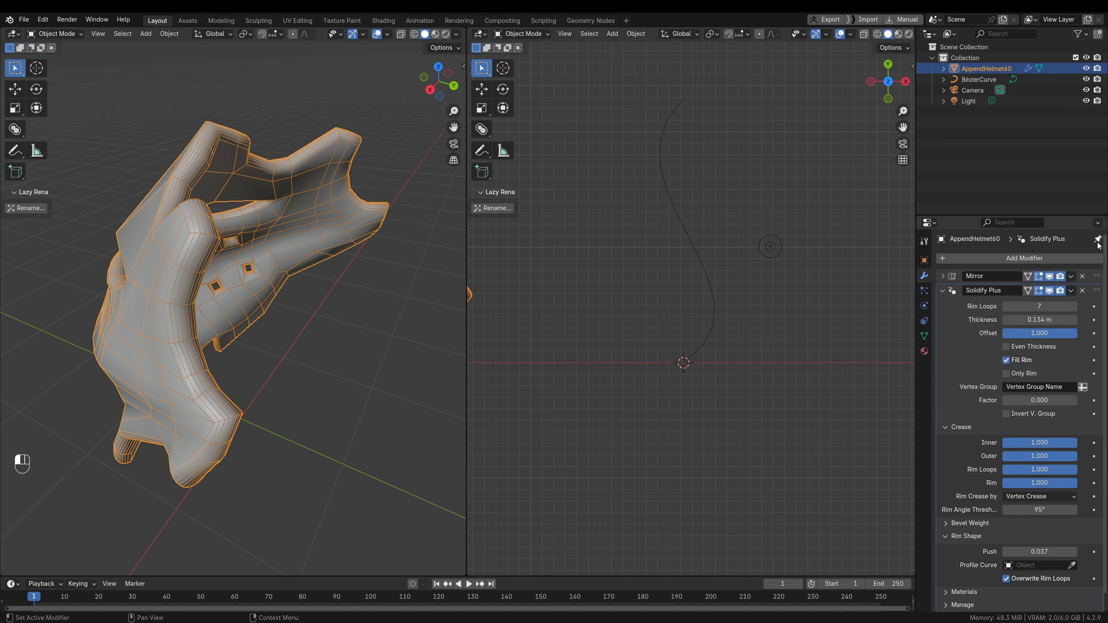
{"action": "key", "text": "e"}
{"action": "left_click", "coordinate": [712, 312]}
{"action": "middle_click_drag", "start_coordinate": [214, 293], "coordinate": [217, 318], "text": "shift"}
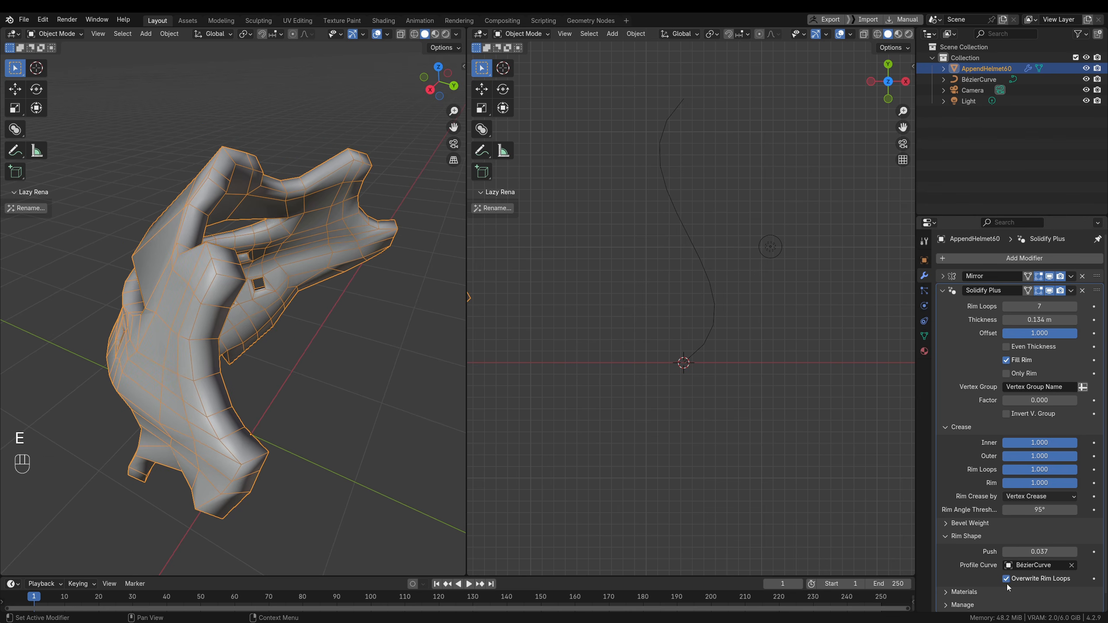
{"action": "left_click", "coordinate": [1005, 579]}
{"action": "middle_click_drag", "start_coordinate": [199, 368], "coordinate": [229, 229], "text": "ctrl"}
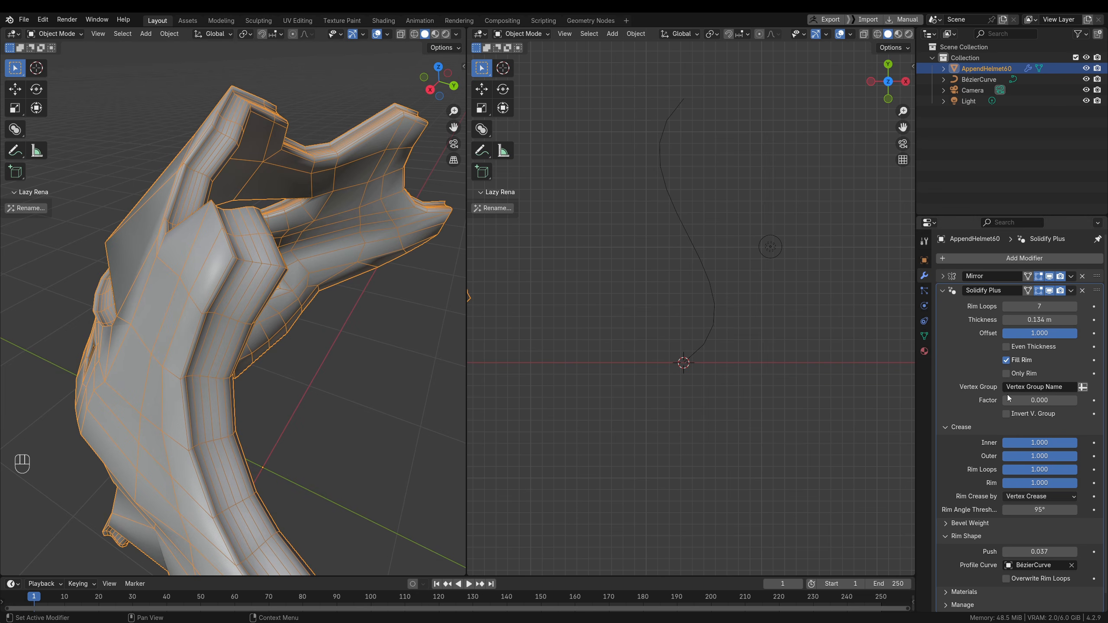
Edit the curve: move the far point's handle outward and the origin point's handle about 0.44 m along X and -0.09 m along Y
{"action": "left_click", "coordinate": [709, 307]}
{"action": "key", "text": "Tab"}
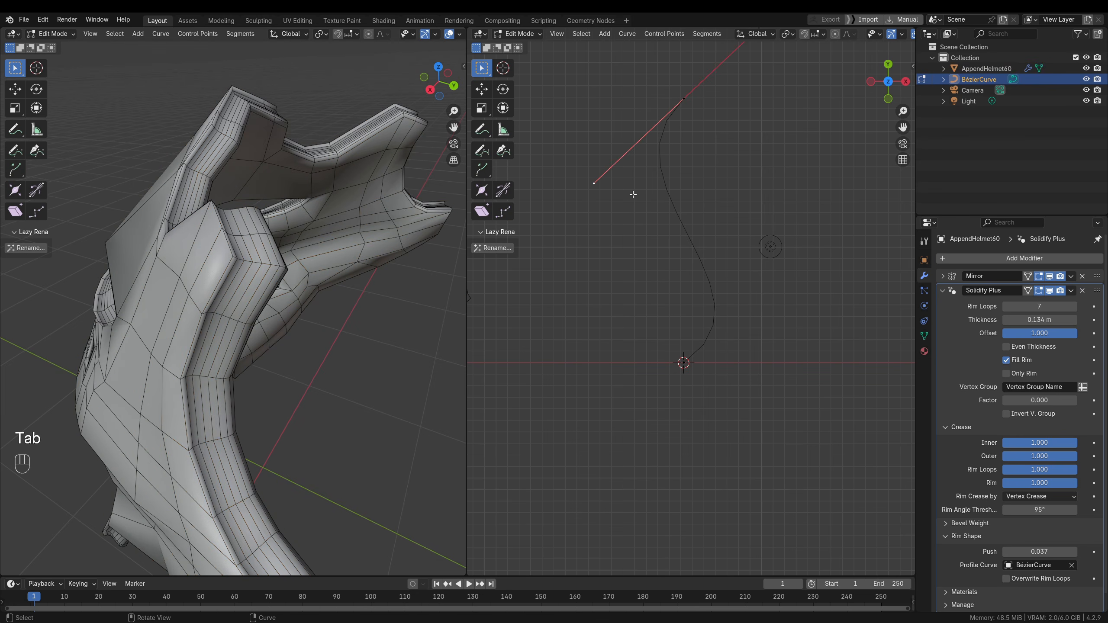
{"action": "key", "text": "g"}
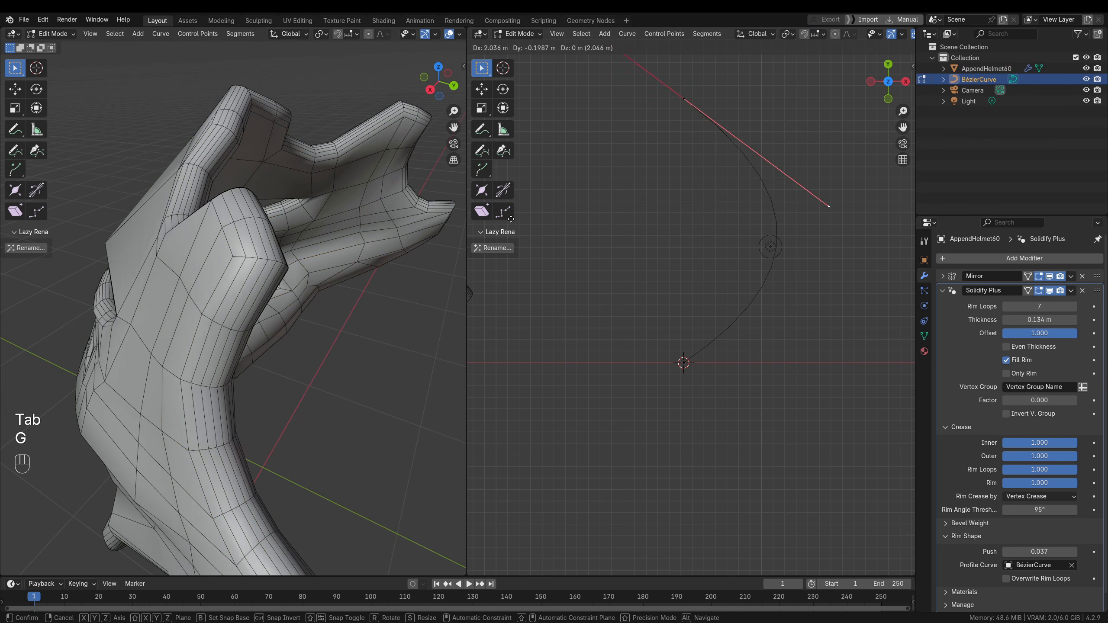
{"action": "left_click", "coordinate": [642, 200]}
{"action": "left_click", "coordinate": [681, 361]}
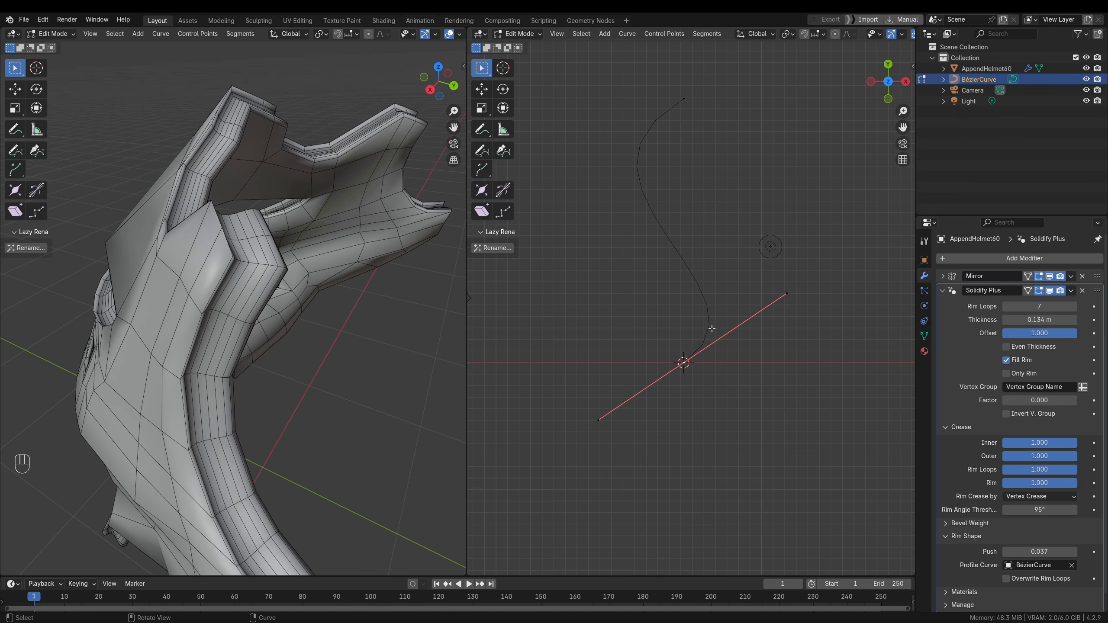
{"action": "key", "text": "g"}
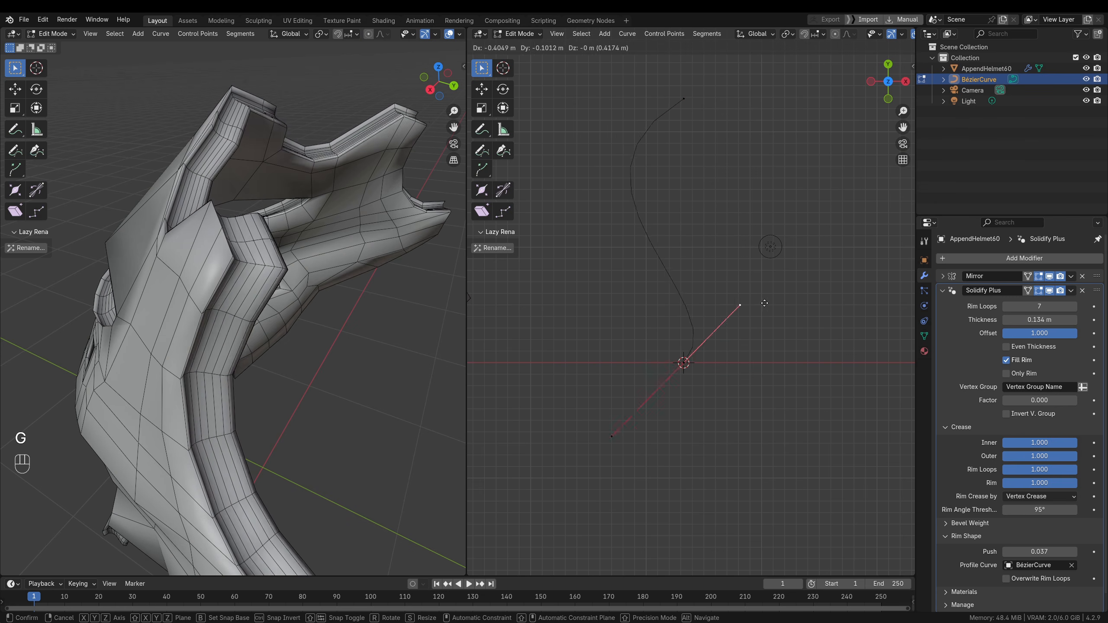
{"action": "left_click", "coordinate": [845, 303]}
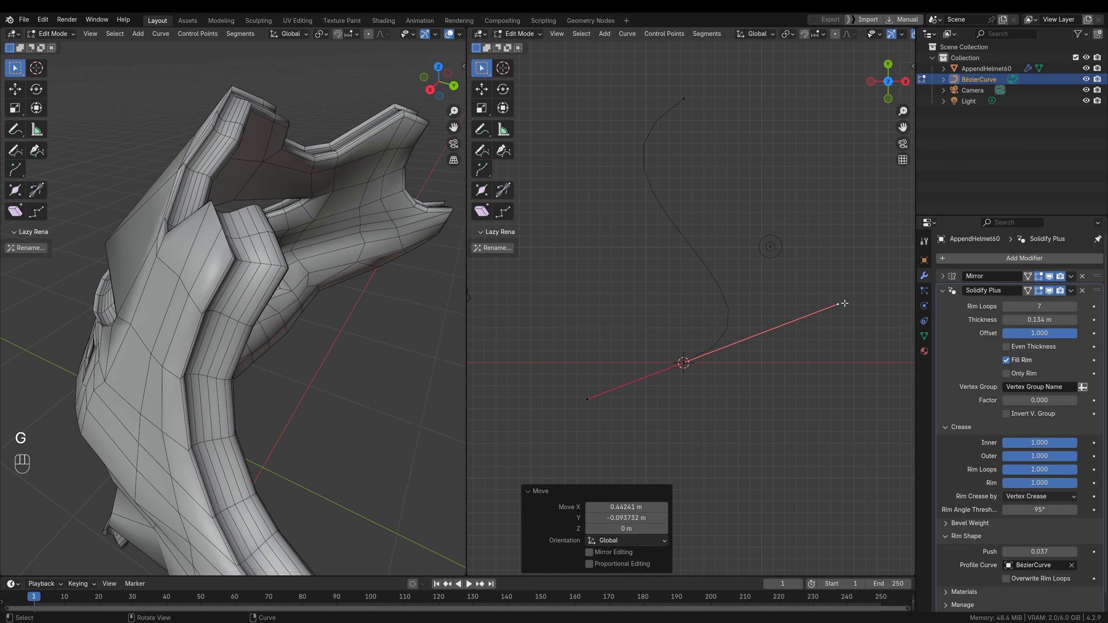
Turn Overwrite Rim Loops back on and set all of the curve's handles to Vector
{"action": "left_click", "coordinate": [1006, 579]}
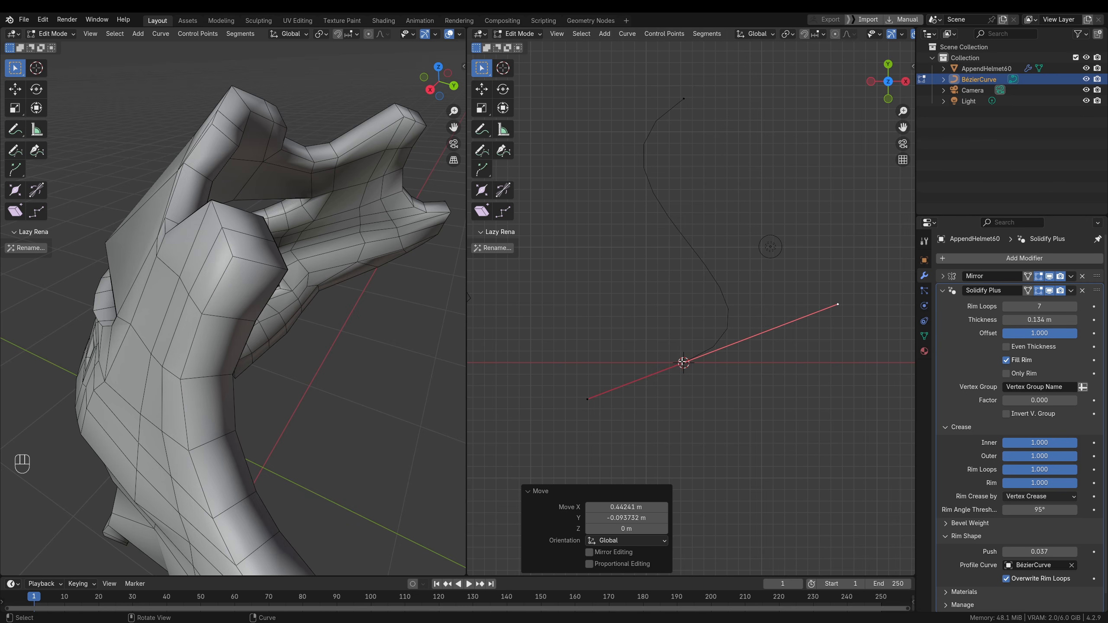
{"action": "middle_click_drag", "start_coordinate": [731, 377], "coordinate": [716, 353], "text": "shift"}
{"action": "scroll", "coordinate": [717, 364], "scroll_direction": "down", "scroll_amount": 1}
{"action": "key", "text": "Tab"}
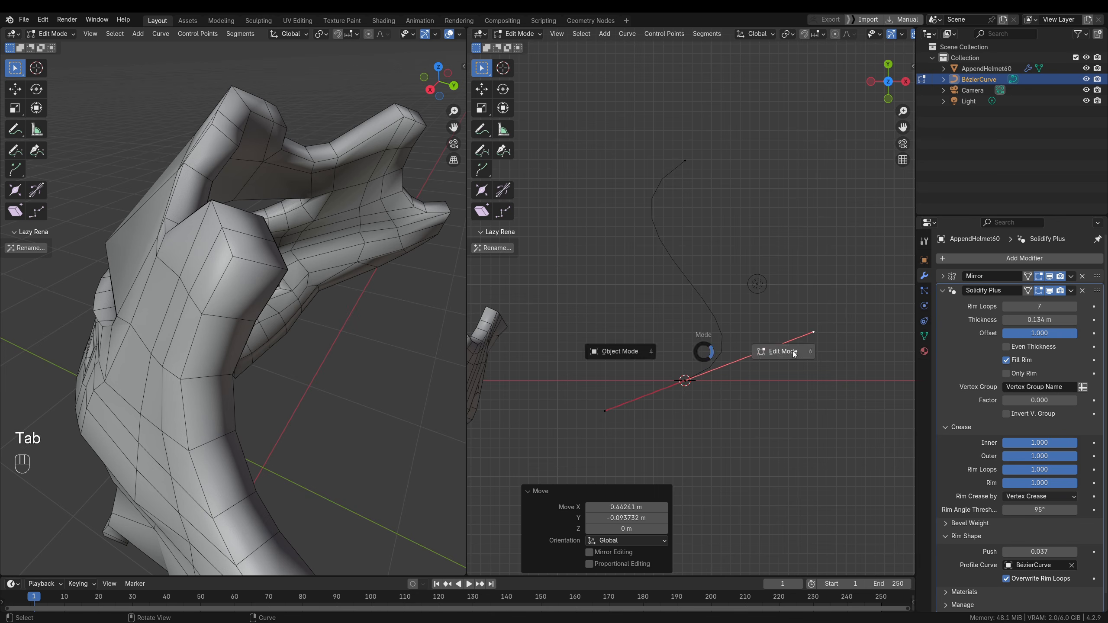
{"action": "key", "text": "a"}
{"action": "key", "text": "v"}
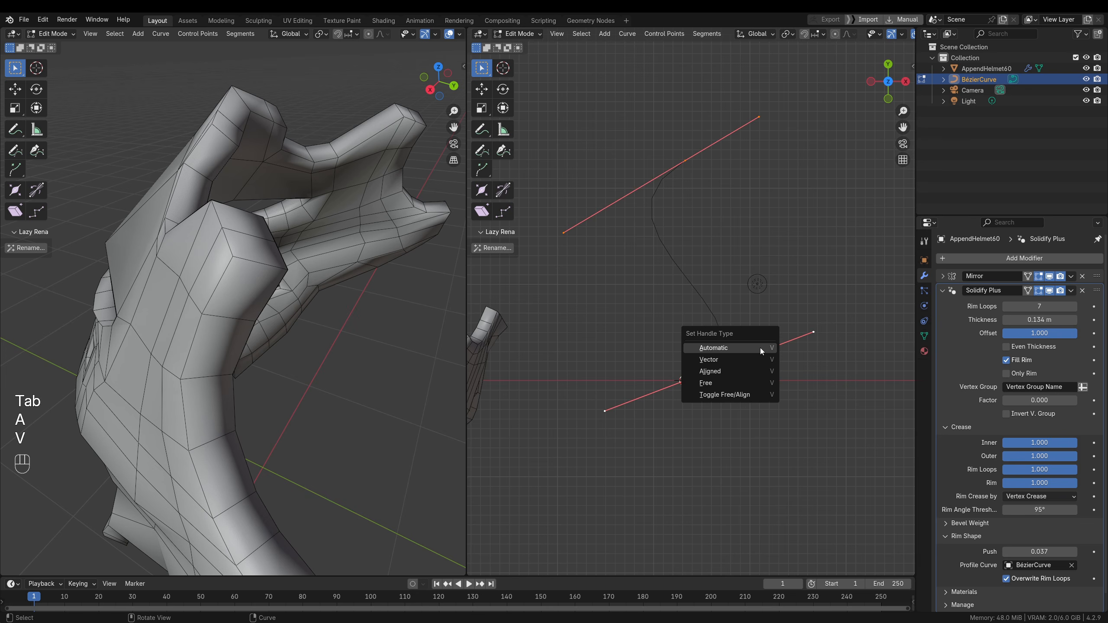
{"action": "left_click", "coordinate": [729, 356]}
Subdivide the straight profile curve with 4 cuts
{"action": "right_click", "coordinate": [738, 305]}
{"action": "left_click", "coordinate": [723, 305]}
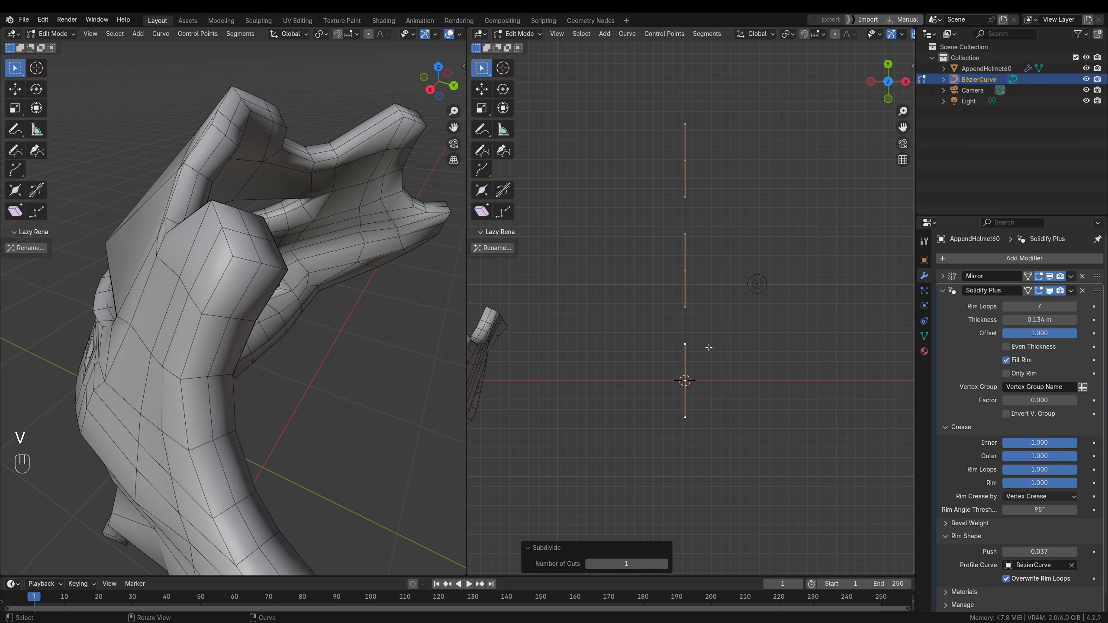
{"action": "left_click", "coordinate": [665, 564]}
{"action": "left_click", "coordinate": [664, 565]}
{"action": "left_click", "coordinate": [665, 564]}
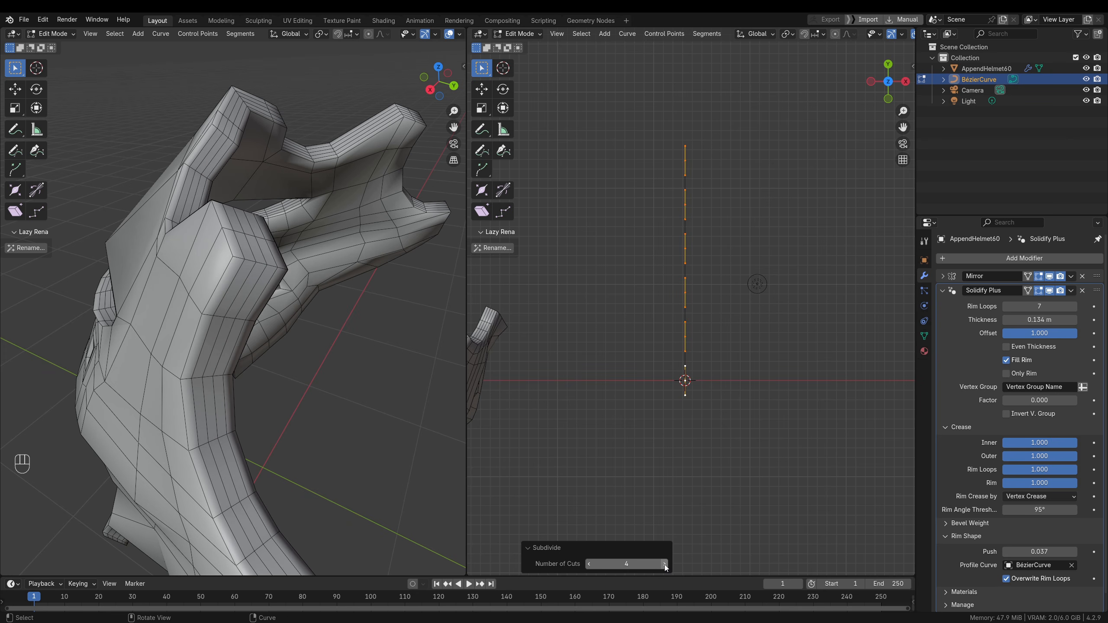
Move the profile's two middle points about -0.66 m along X and scale them farther apart
{"action": "middle_click_drag", "start_coordinate": [693, 292], "coordinate": [705, 317], "text": "shift"}
{"action": "left_click", "coordinate": [697, 317]}
{"action": "left_click", "coordinate": [697, 275], "text": "shift"}
{"action": "key", "text": "g"}
{"action": "key", "text": "x"}
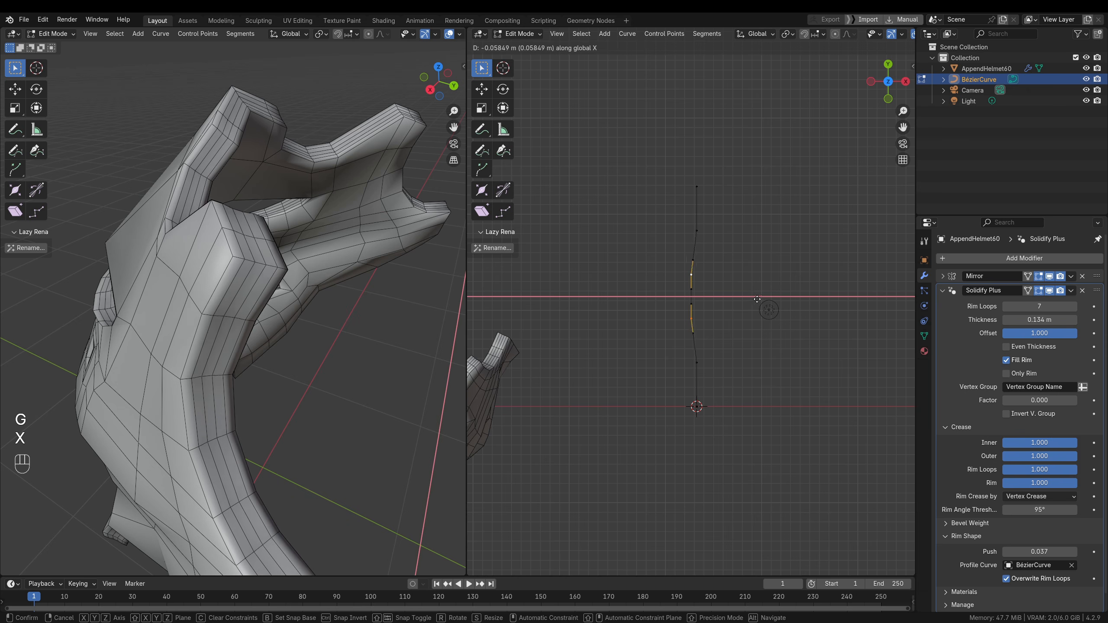
{"action": "left_click", "coordinate": [702, 303]}
{"action": "key", "text": "s"}
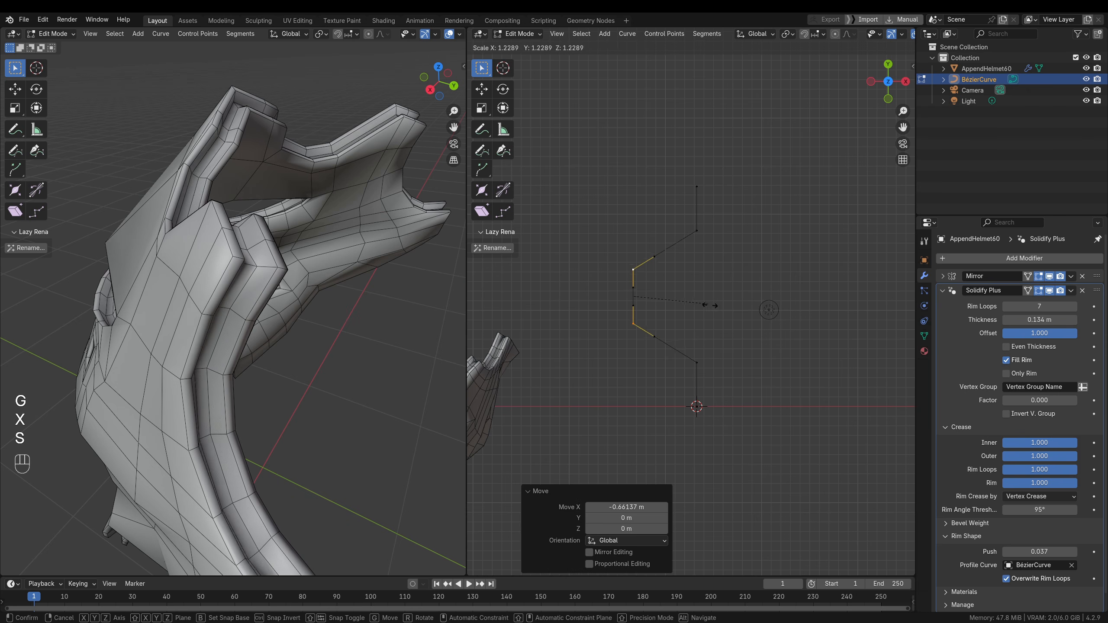
{"action": "left_click", "coordinate": [756, 309]}
Try moving the two inset profile points and the point above them freely, one at a time, cancelling each move
{"action": "left_click", "coordinate": [631, 256]}
{"action": "key", "text": "g"}
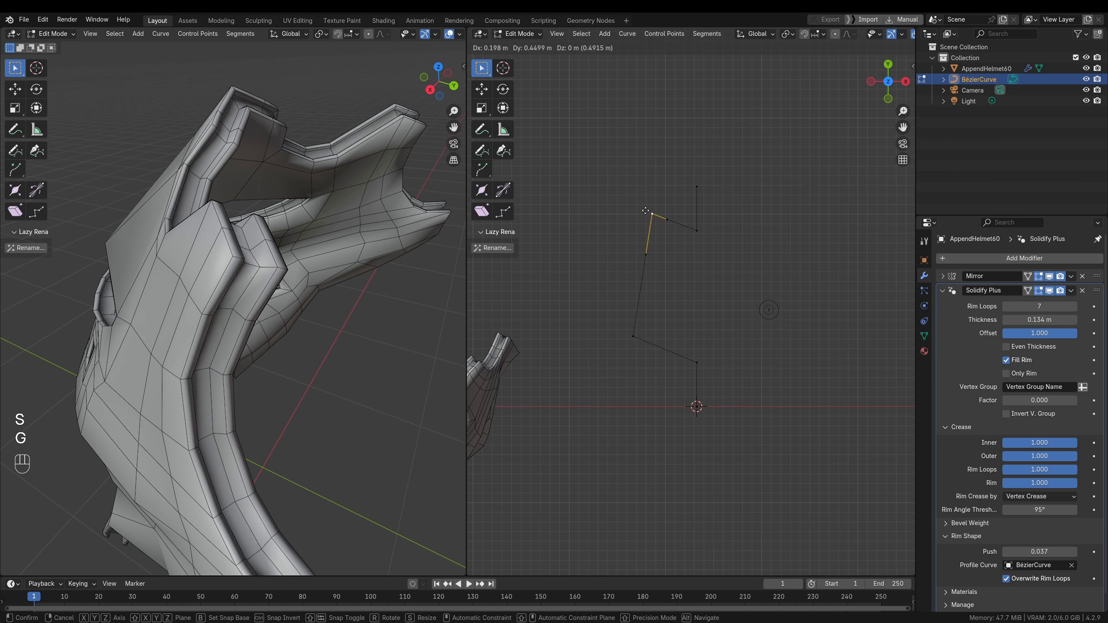
{"action": "key", "text": "g"}
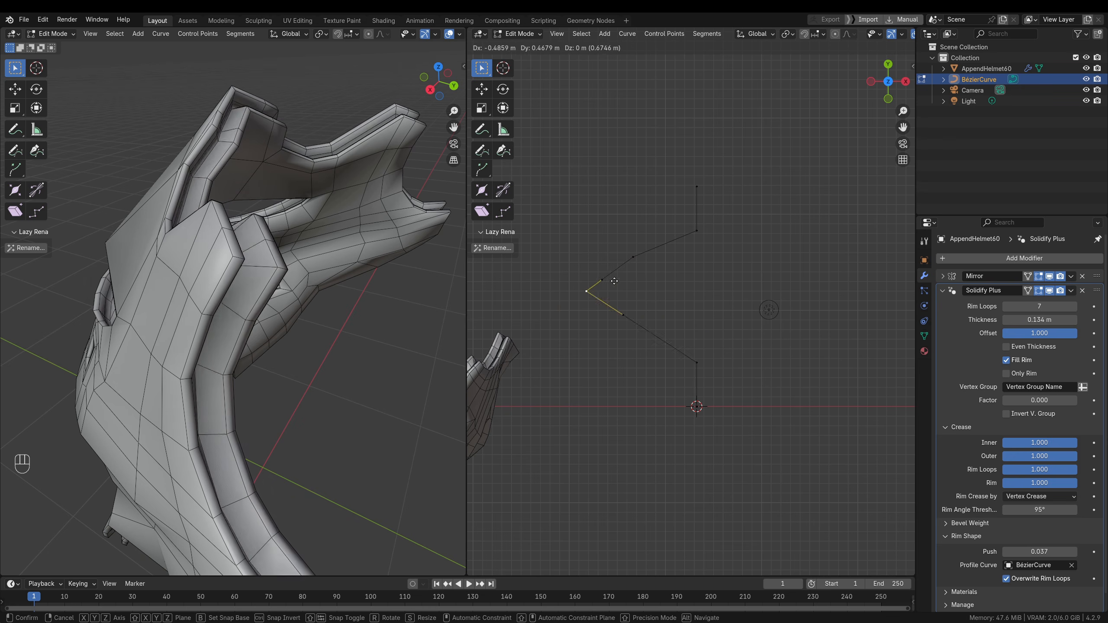
{"action": "left_click", "coordinate": [612, 336]}
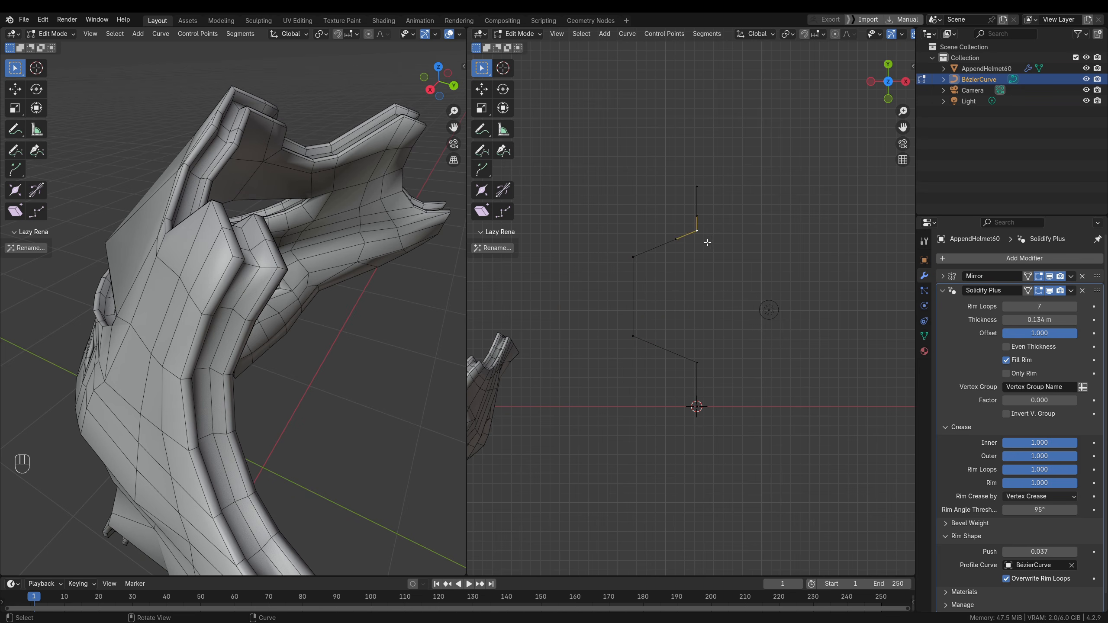
{"action": "key", "text": "g"}
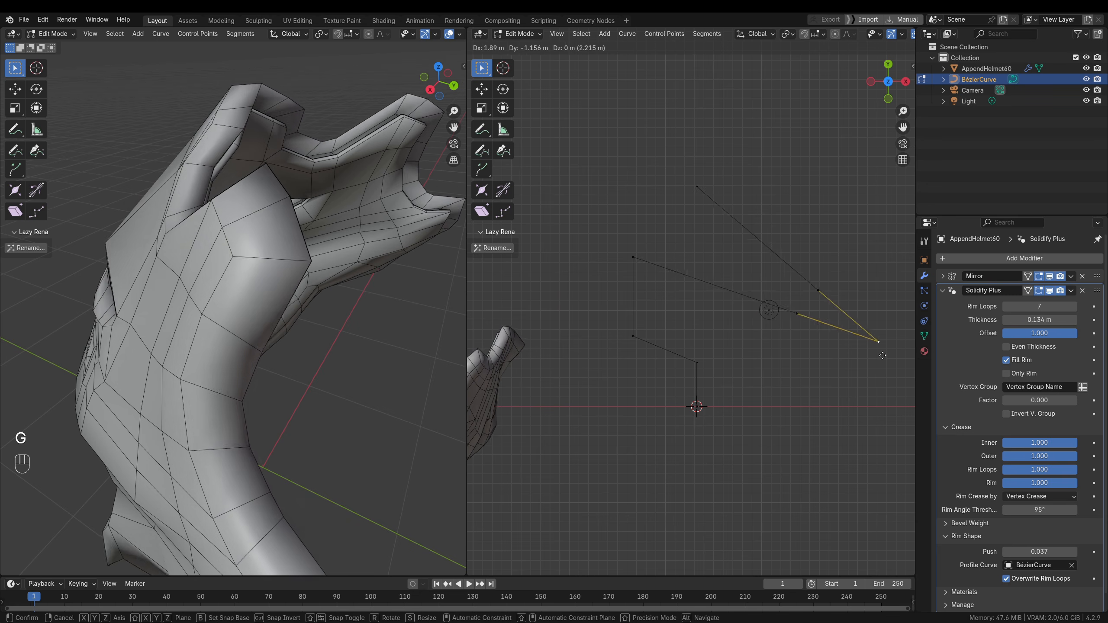
{"action": "left_click", "coordinate": [701, 243]}
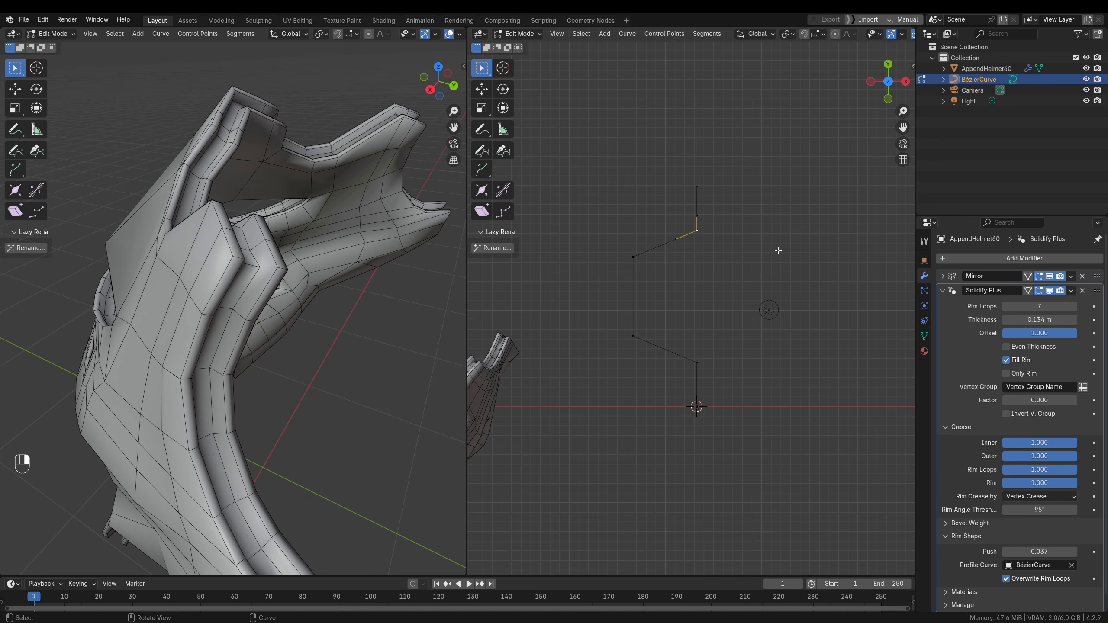
Turn off Overwrite Rim Loops and set Rim Loops to 10
{"action": "mouse_move", "coordinate": [261, 328]}
{"action": "middle_mouse_down", "text": "shift"}
{"action": "mouse_move", "coordinate": [292, 269]}
{"action": "mouse_move", "coordinate": [275, 318]}
{"action": "middle_mouse_up", "text": "shift"}
{"action": "middle_click_drag", "start_coordinate": [289, 214], "coordinate": [262, 253], "text": "ctrl"}
{"action": "left_click", "coordinate": [1018, 580]}
{"action": "middle_click_drag", "start_coordinate": [262, 254], "coordinate": [253, 267], "text": "ctrl"}
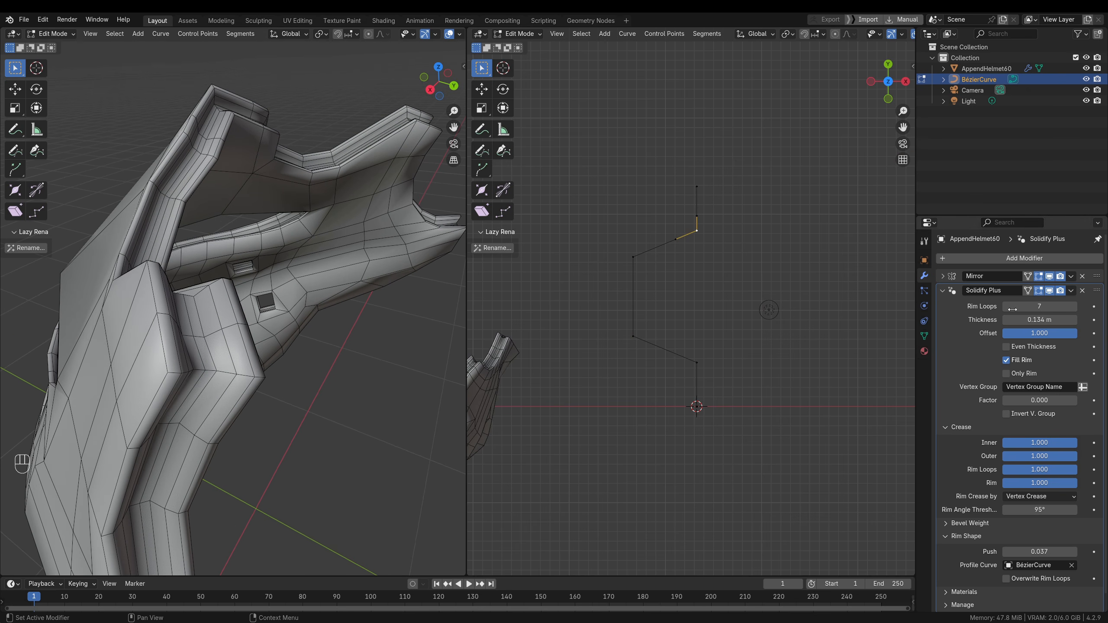
{"action": "mouse_move", "coordinate": [1039, 306]}
{"action": "left_mouse_down", "text": "shift"}
{"action": "mouse_move", "coordinate": [1079, 306]}
{"action": "mouse_move", "coordinate": [1039, 306]}
{"action": "left_mouse_up", "text": "shift"}
Return to Object Mode, select the helmet, and apply level 1 subdivision with the Subdivision modifier shown in the viewport
{"action": "scroll", "coordinate": [257, 223], "scroll_direction": "down", "scroll_amount": 4}
{"action": "middle_click_drag", "start_coordinate": [256, 223], "coordinate": [462, 308]}
{"action": "middle_click_drag", "start_coordinate": [28, 306], "coordinate": [188, 326], "text": "shift"}
{"action": "key", "text": "Tab"}
{"action": "left_click", "coordinate": [188, 325]}
{"action": "middle_click_drag", "start_coordinate": [286, 416], "coordinate": [295, 197]}
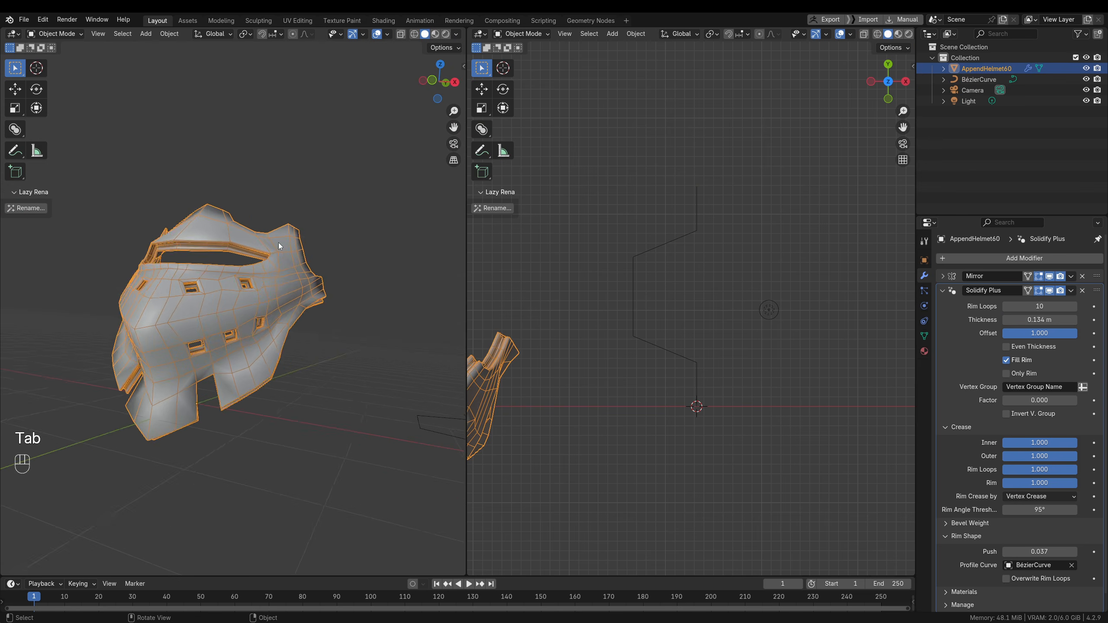
{"action": "scroll", "coordinate": [257, 317], "scroll_direction": "down", "scroll_amount": 2}
{"action": "key", "text": "ctrl+1"}
{"action": "scroll", "coordinate": [246, 346], "scroll_direction": "up", "scroll_amount": 1}
{"action": "scroll", "coordinate": [1029, 536], "scroll_direction": "down", "scroll_amount": 1}
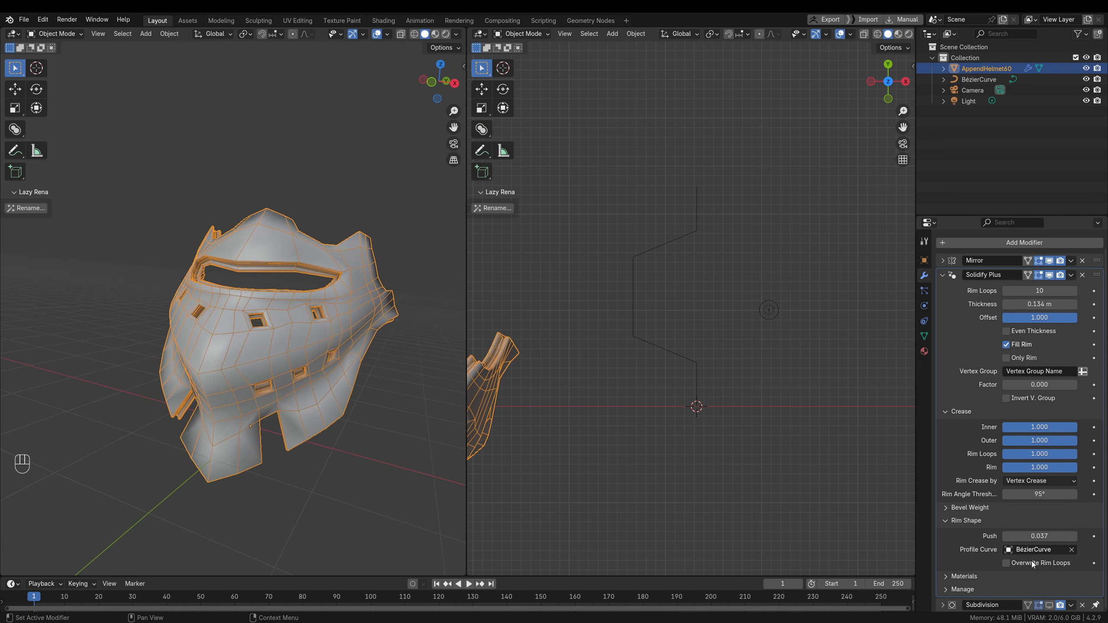
{"action": "left_click", "coordinate": [1049, 605]}
Deselect everything and join the two 3D viewports into a single one
{"action": "middle_click_drag", "start_coordinate": [236, 245], "coordinate": [243, 306]}
{"action": "middle_click_drag", "start_coordinate": [267, 388], "coordinate": [294, 338]}
{"action": "key", "text": "alt+a"}
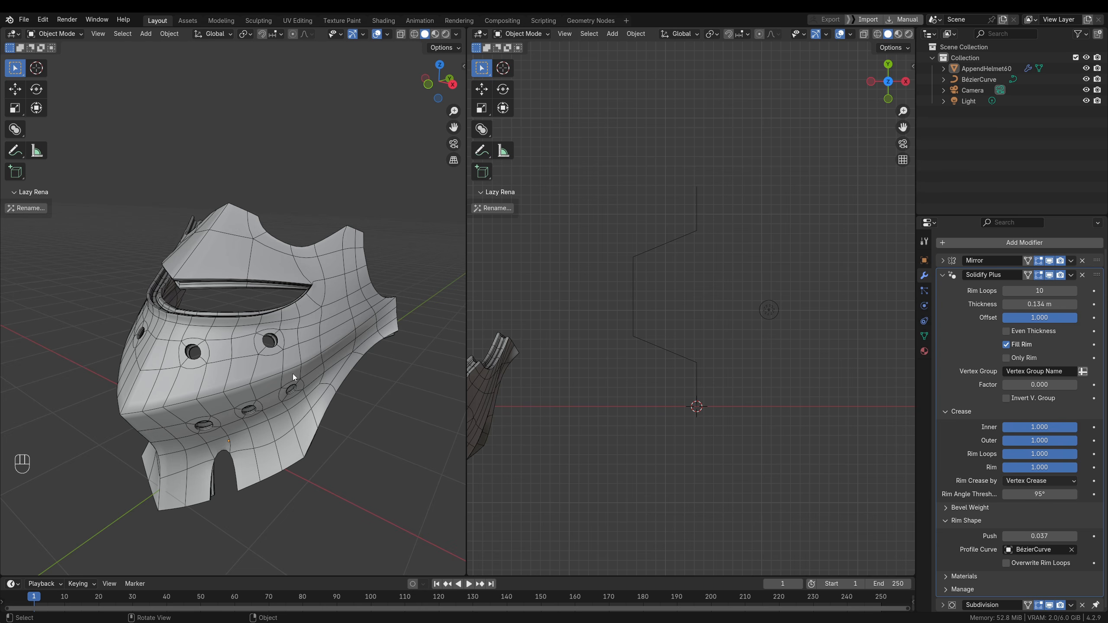
{"action": "left_click_drag", "start_coordinate": [463, 28], "coordinate": [511, 96]}
{"action": "middle_click_drag", "start_coordinate": [461, 339], "coordinate": [435, 388], "text": "shift"}
Select the helmet and examine the full Solidify Plus node tree in the Geometry Nodes workspace
{"action": "left_click", "coordinate": [514, 325]}
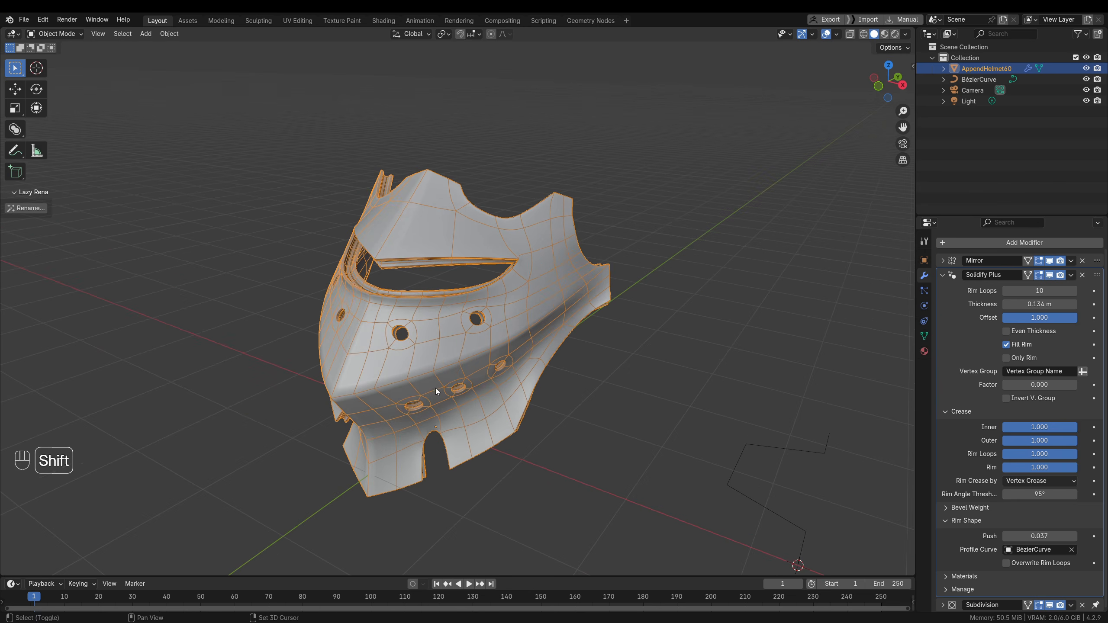
{"action": "left_click", "coordinate": [582, 20]}
{"action": "middle_click_drag", "start_coordinate": [576, 234], "coordinate": [610, 185], "text": "shift"}
{"action": "scroll", "coordinate": [554, 443], "scroll_direction": "down", "scroll_amount": 6}
{"action": "scroll", "coordinate": [549, 443], "scroll_direction": "down", "scroll_amount": 20}
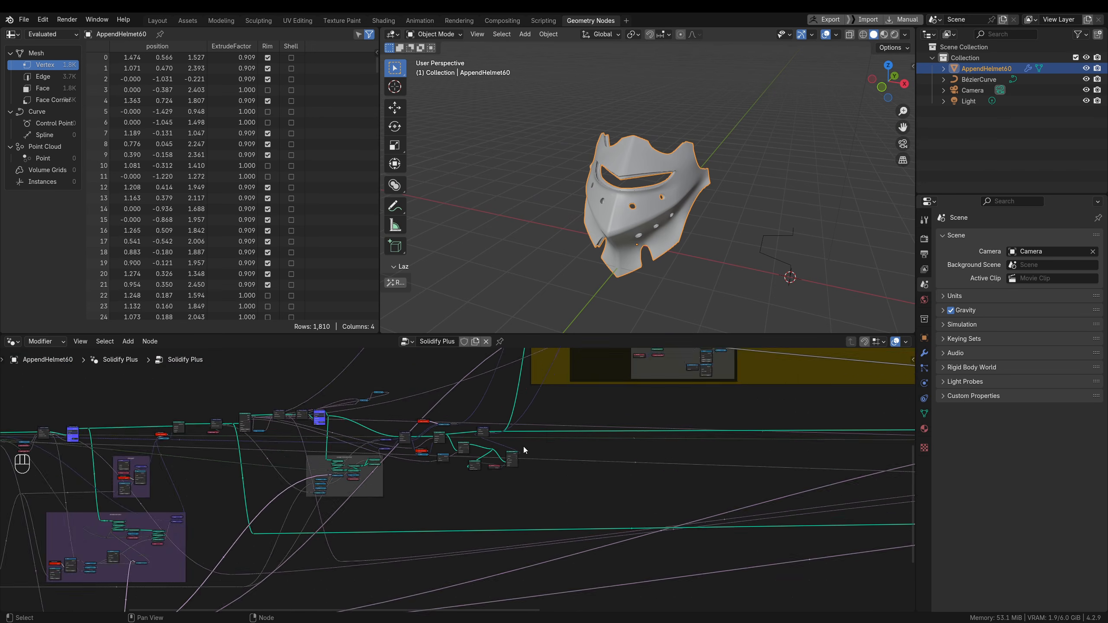
{"action": "middle_click_drag", "start_coordinate": [546, 449], "coordinate": [484, 460], "text": "shift"}
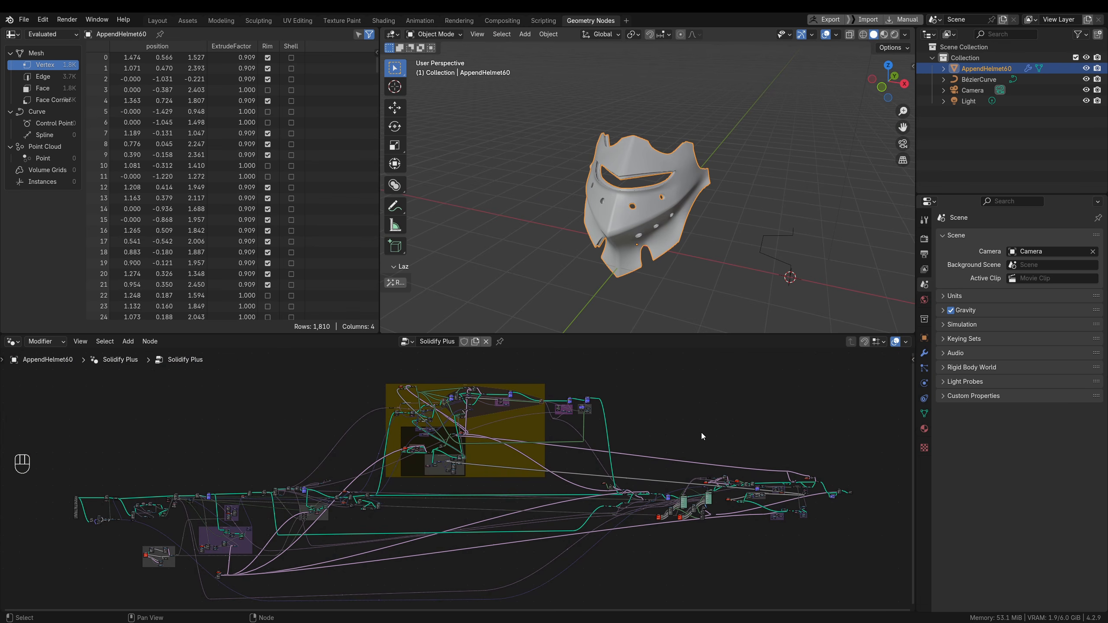
Return to the Layout workspace, deselect the helmet and inspect its subdivided rims up close
{"action": "left_click", "coordinate": [167, 21]}
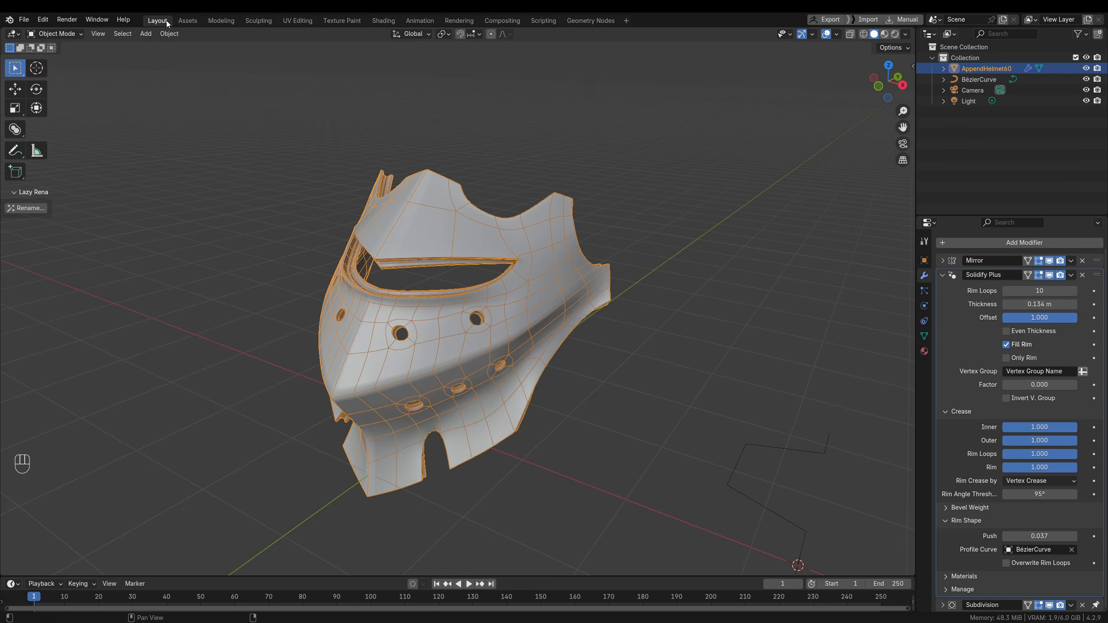
{"action": "left_click", "coordinate": [468, 292]}
{"action": "middle_click_drag", "start_coordinate": [508, 391], "coordinate": [509, 344], "text": "ctrl"}
{"action": "middle_click_drag", "start_coordinate": [595, 355], "coordinate": [645, 399], "text": "shift"}
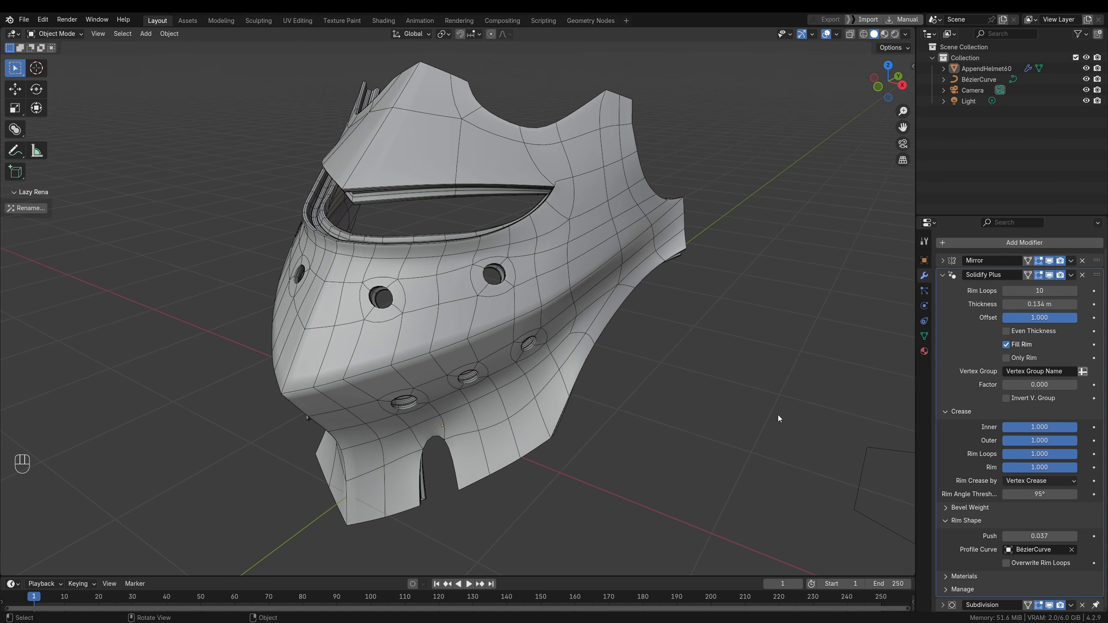